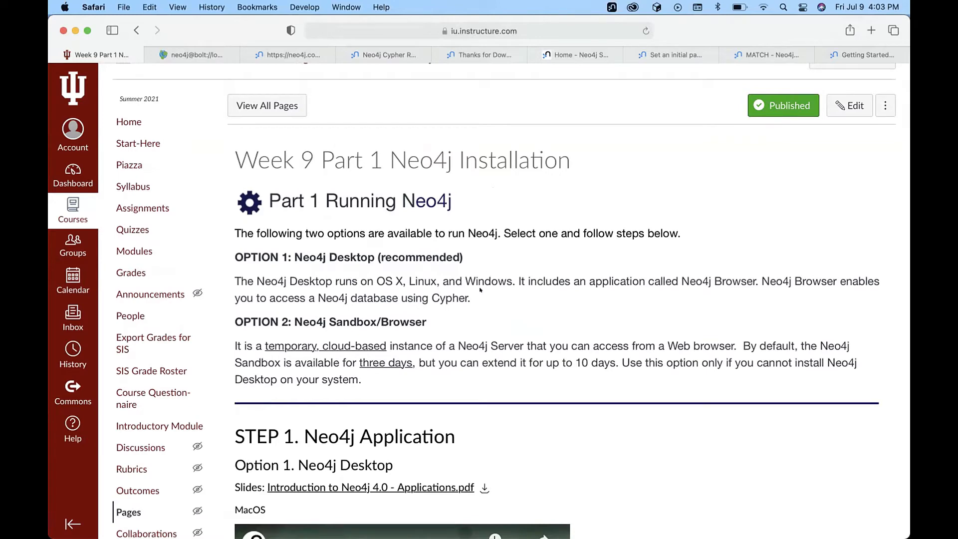
# Scroll the Week 9 Part 1 page past the MacOS and Windows videos to the numbered install steps.
pyautogui.scroll(-3, 480, 289)
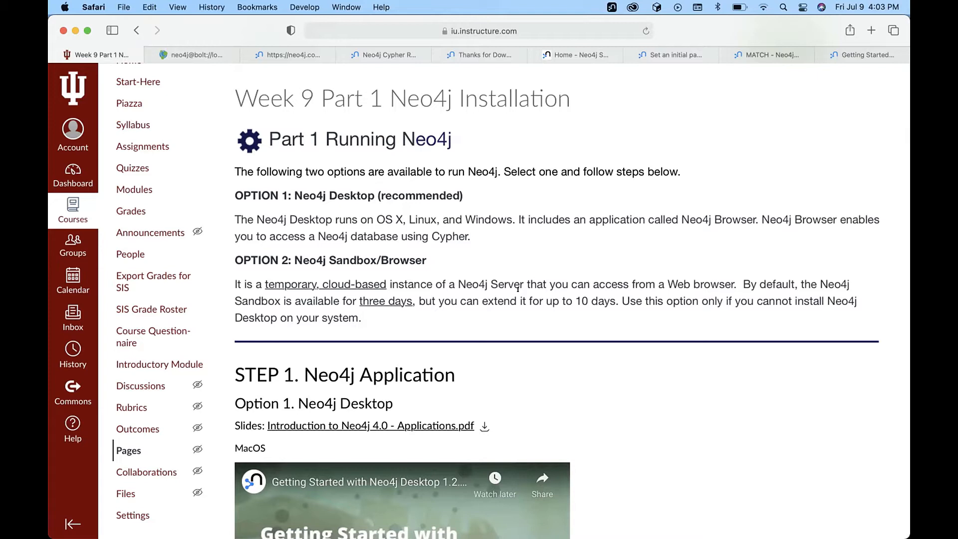
pyautogui.scroll(-1, 518, 289)
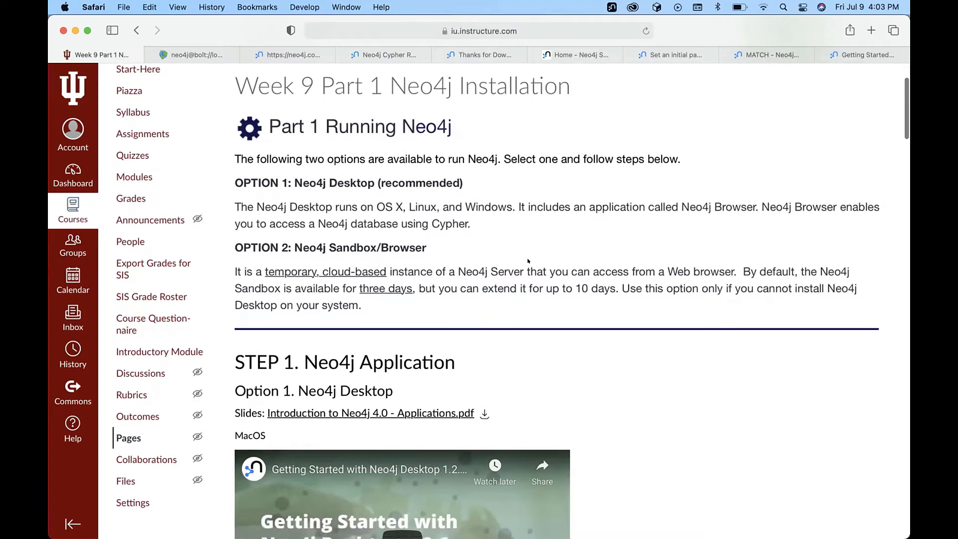
pyautogui.scroll(-5, 549, 254)
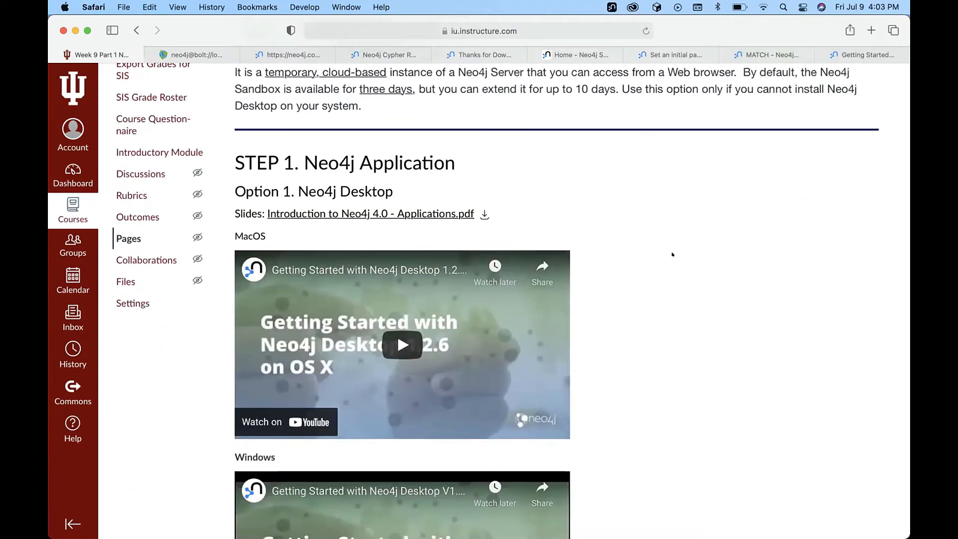
pyautogui.scroll(-10, 672, 254)
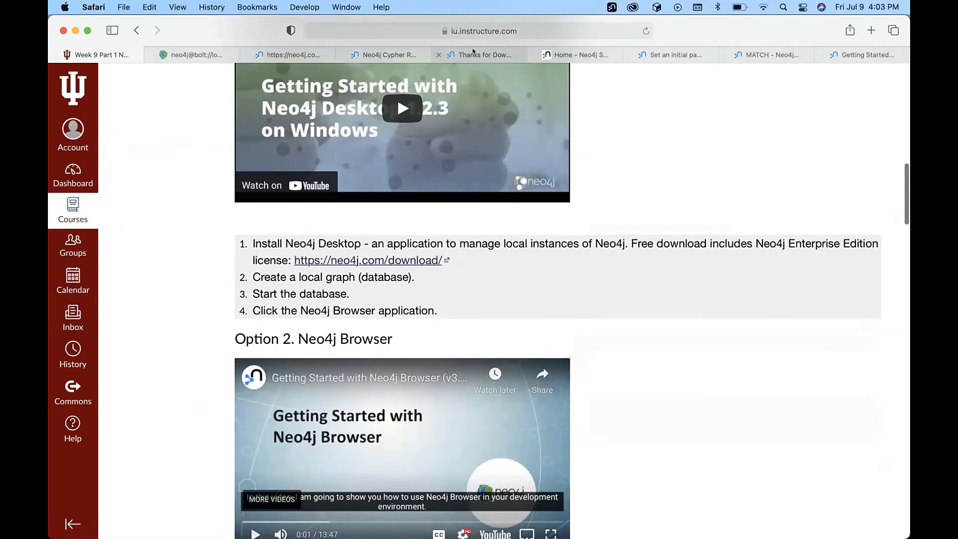
# Look over the Neo4j Cypher Refcard and Thanks for downloading tabs.
pyautogui.click(473, 51)
pyautogui.click(424, 54)
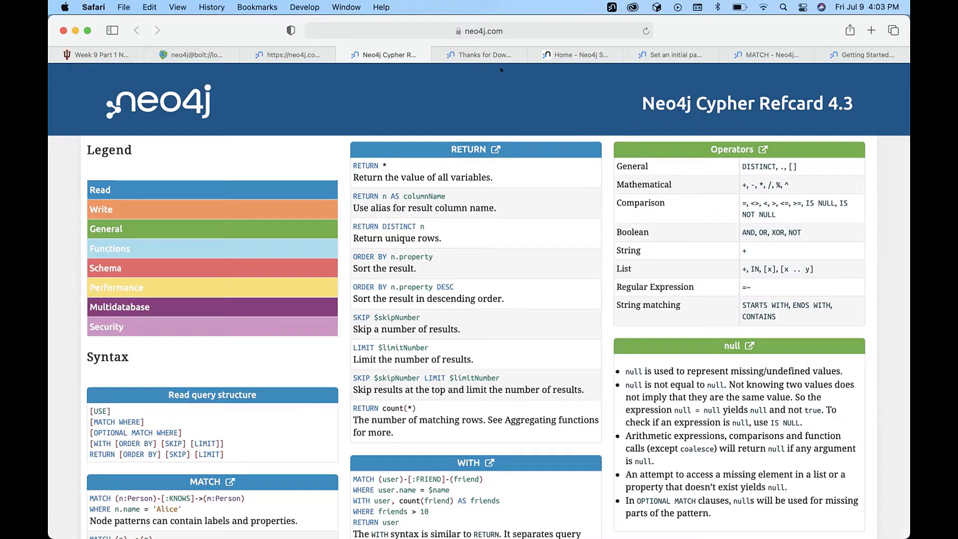
pyautogui.click(489, 52)
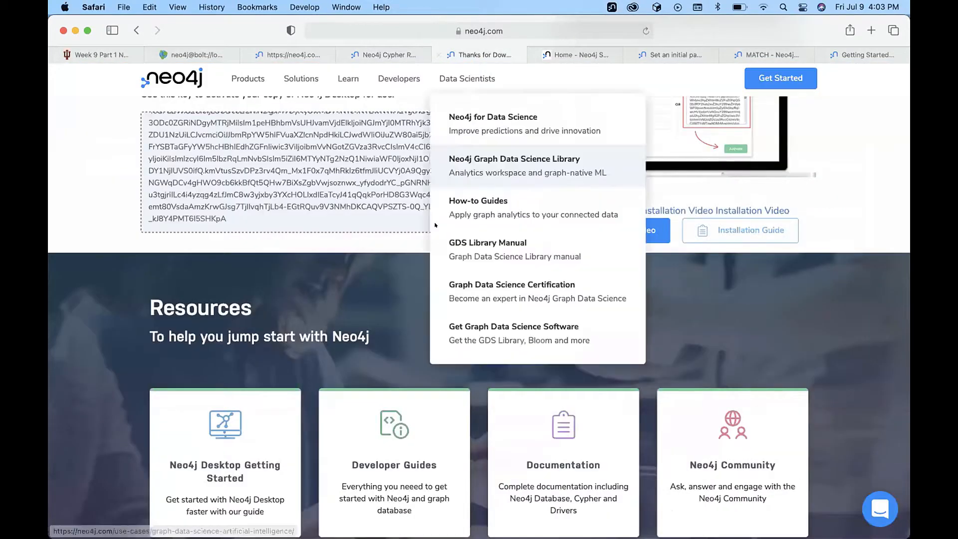
pyautogui.scroll(5, 758, 109)
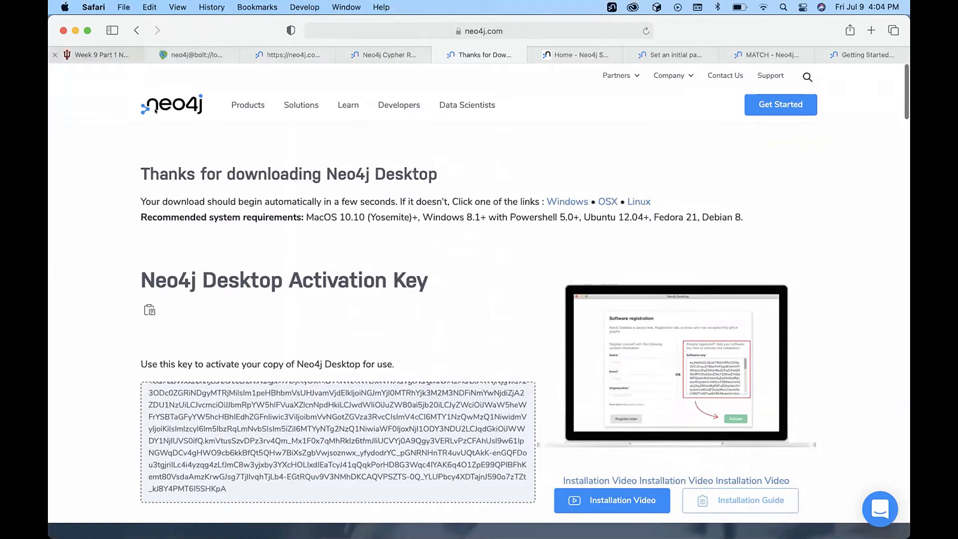
# From the Week 9 course page, open the neo4j.com/download link in a new tab.
pyautogui.click(99, 53)
pyautogui.keyDown('super'); pyautogui.click(359, 254); pyautogui.keyUp('super')
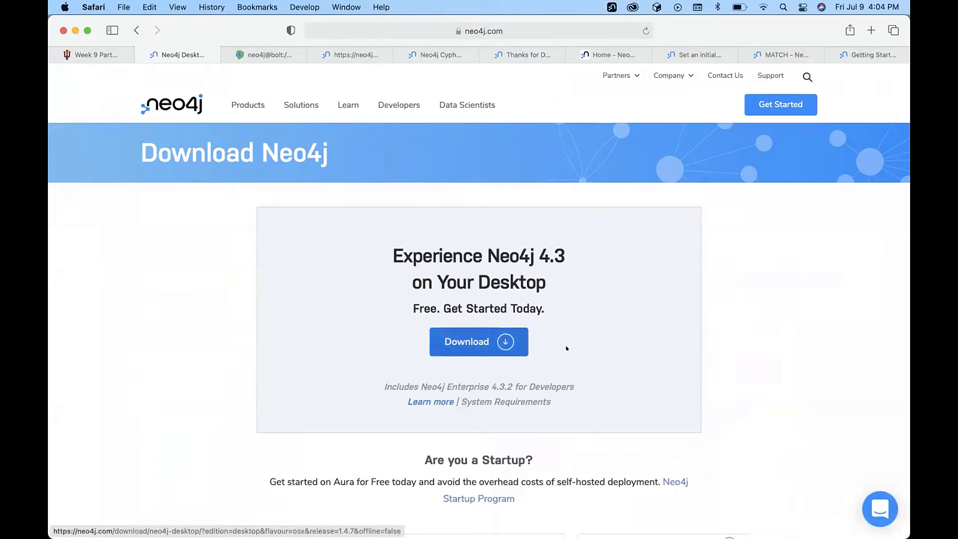
pyautogui.scroll(-3, 566, 348)
pyautogui.scroll(3, 566, 348)
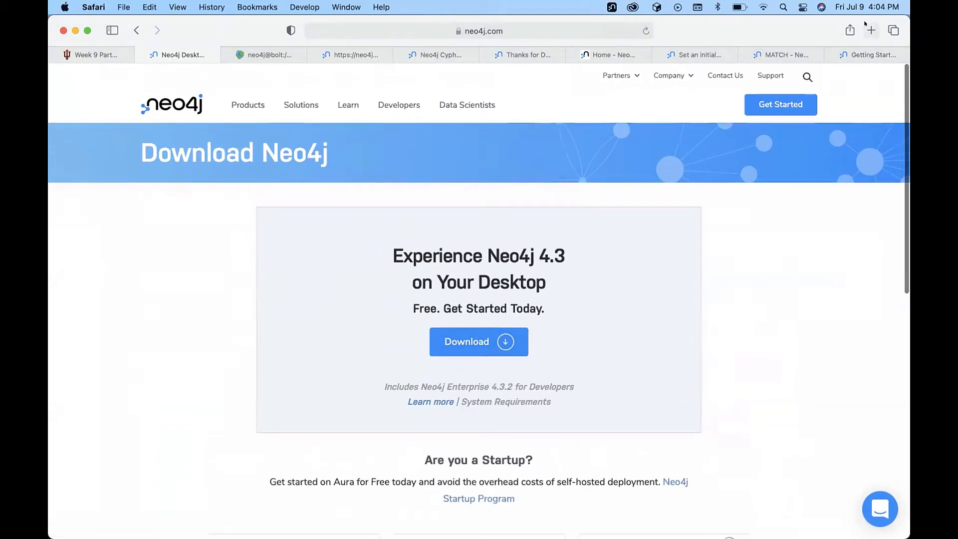
# Return to the Thanks for downloading Neo4j Desktop page showing the activation key.
pyautogui.moveTo(156, 512)
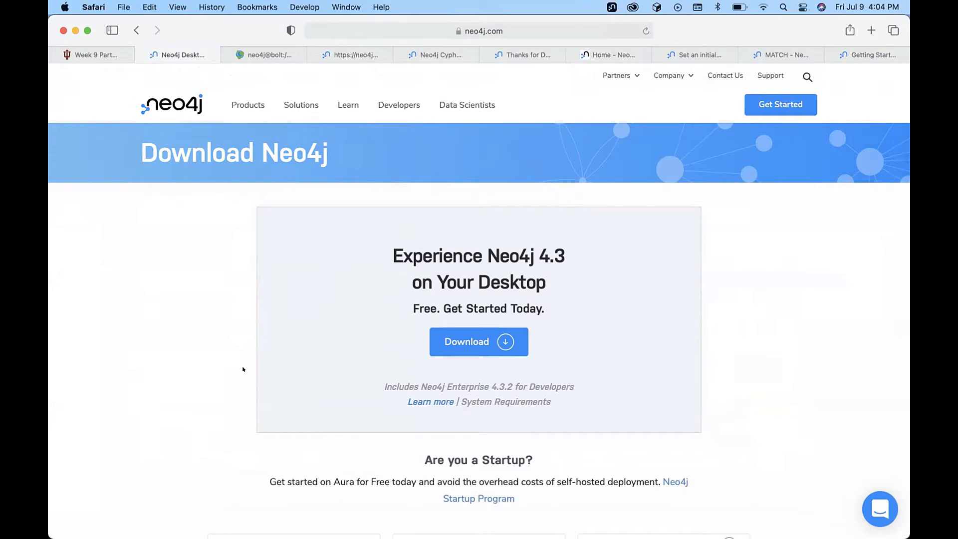
pyautogui.click(520, 52)
pyautogui.scroll(-3, 494, 272)
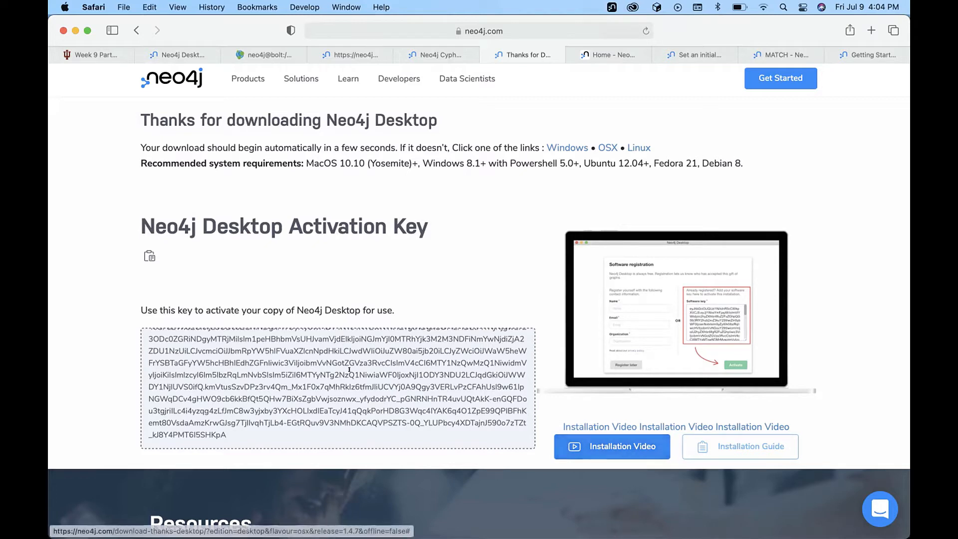
pyautogui.scroll(3, 301, 377)
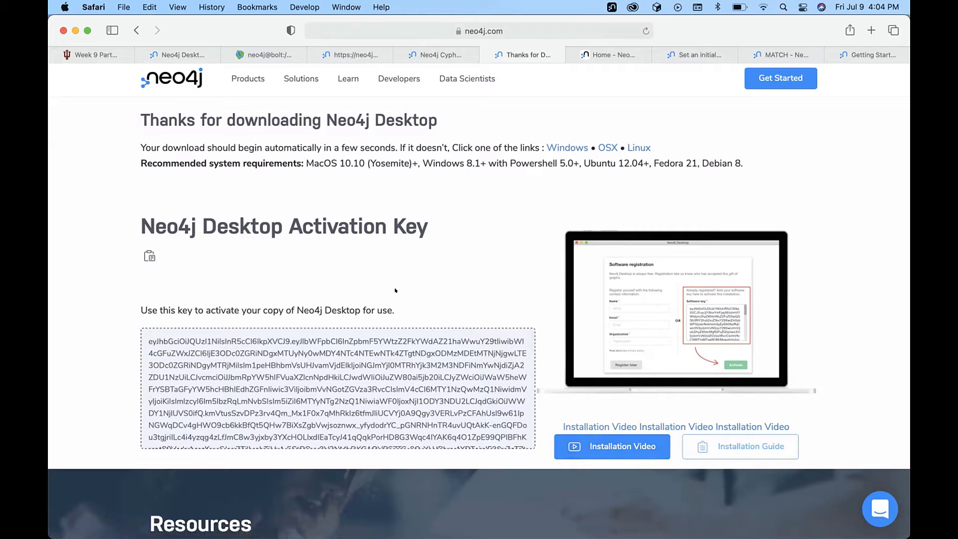
pyautogui.scroll(2, 395, 290)
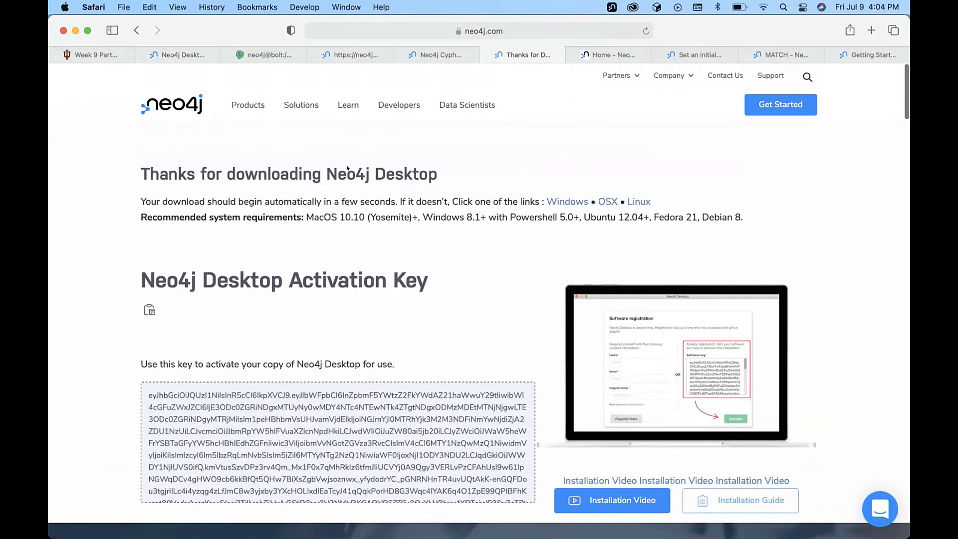
# Scroll the Week 9 page to STEP 2: create a project, add a Local Graph, set a password.
pyautogui.click(92, 55)
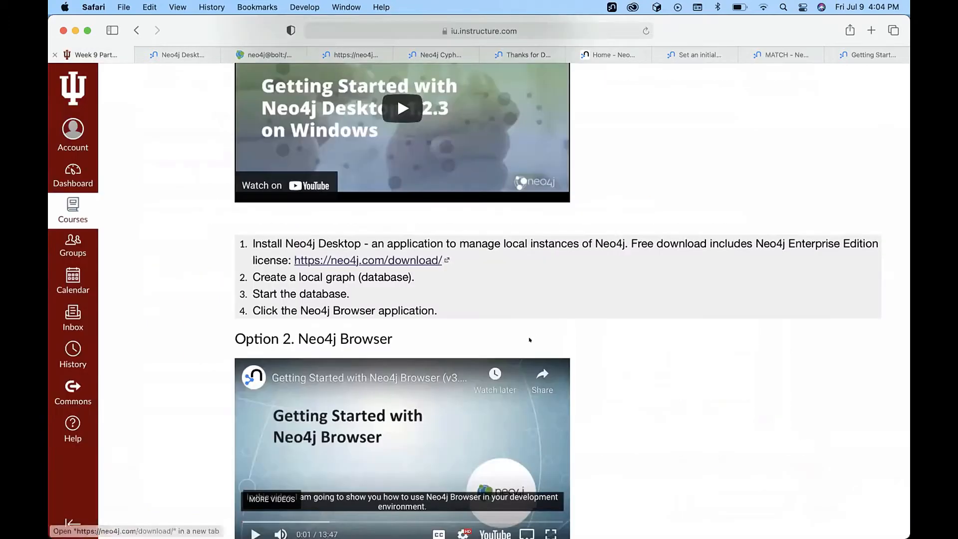
pyautogui.scroll(-1, 567, 291)
pyautogui.scroll(6, 568, 291)
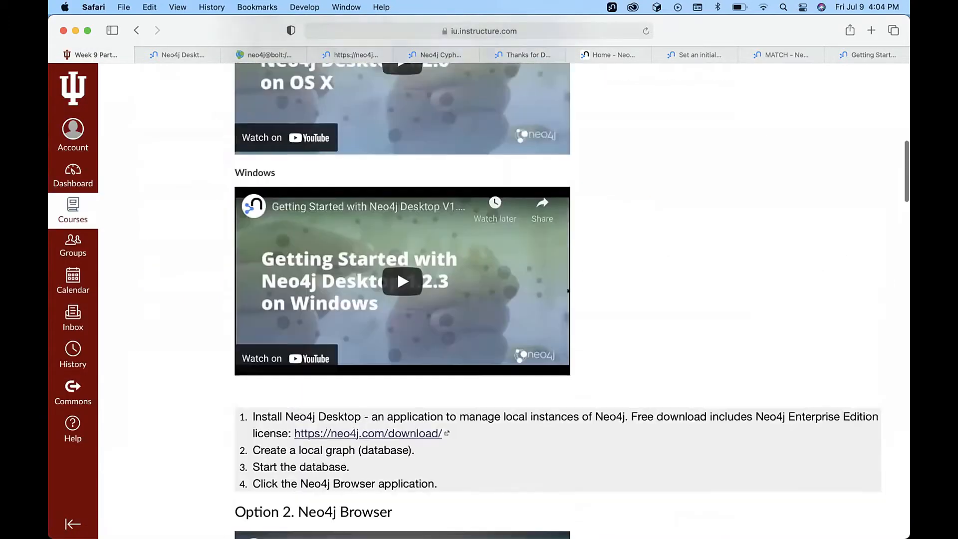
pyautogui.scroll(6, 567, 290)
pyautogui.scroll(-7, 568, 291)
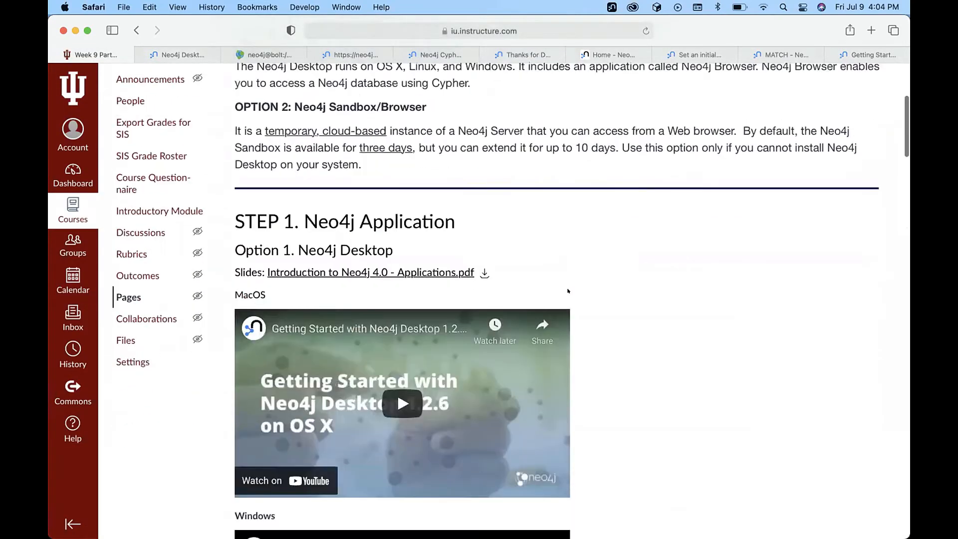
pyautogui.scroll(-11, 568, 290)
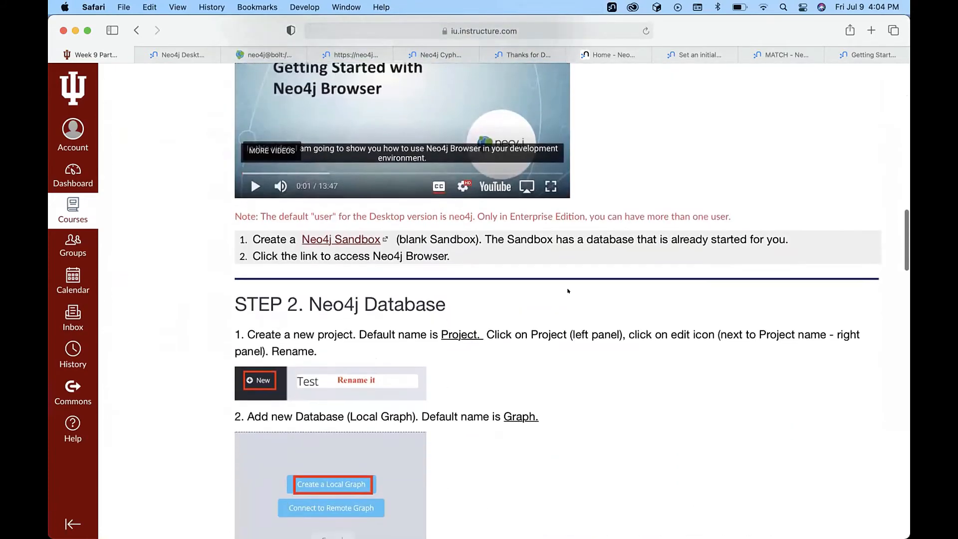
pyautogui.scroll(2, 568, 291)
pyautogui.scroll(-6, 568, 291)
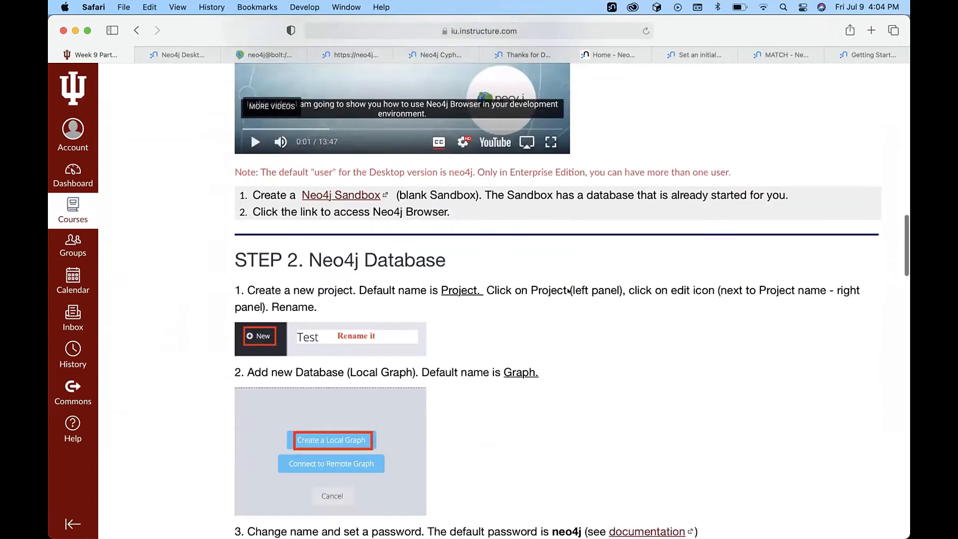
pyautogui.scroll(-1, 567, 291)
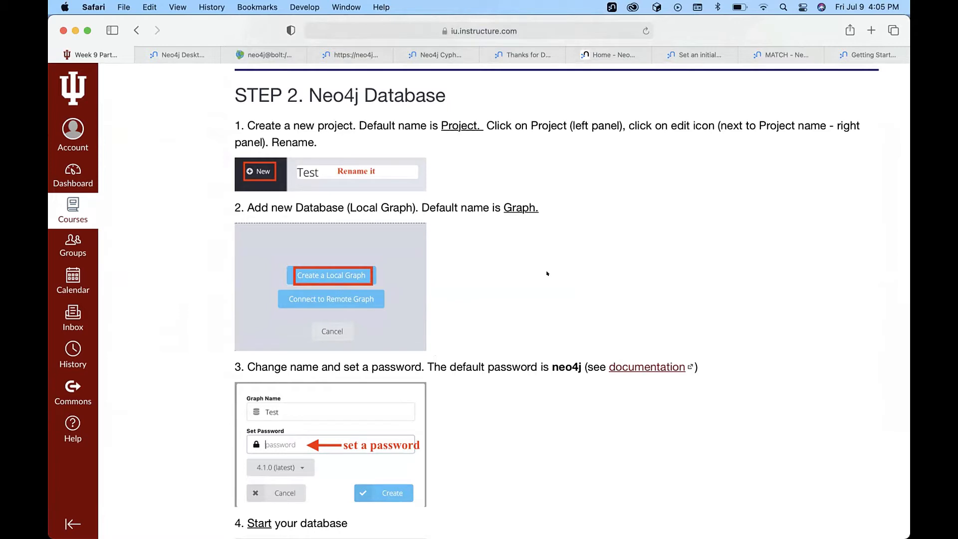
pyautogui.moveTo(664, 530)
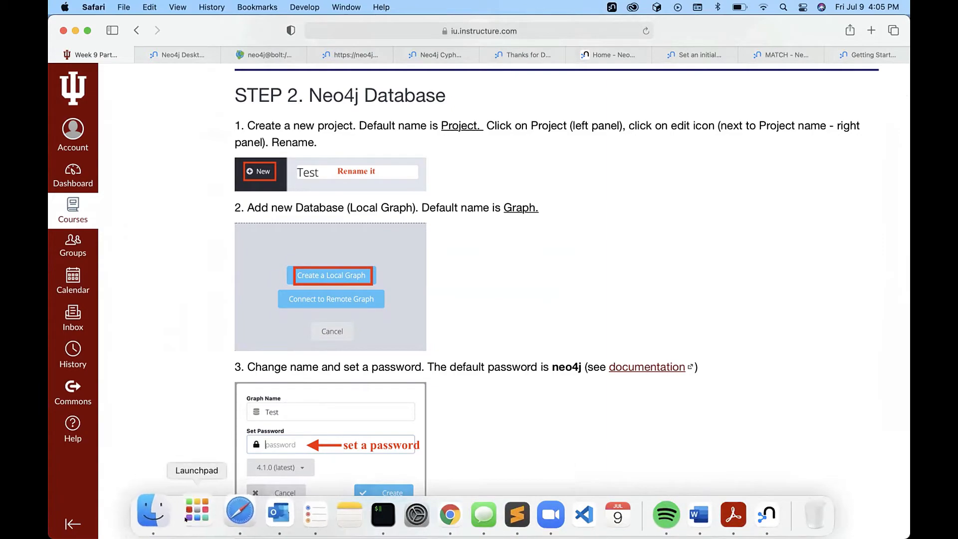
# Launch Neo4j Desktop from Launchpad, showing the Test project with TestGraph 4.3.2 active.
pyautogui.click(203, 512)
pyautogui.hscroll(5, 397, 330)
pyautogui.hscroll(-5, 398, 330)
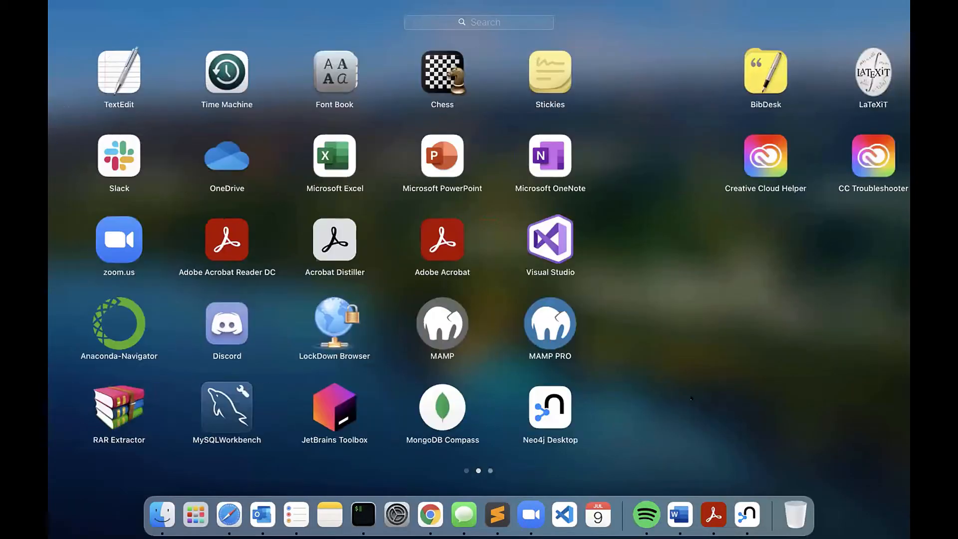
pyautogui.click(798, 408)
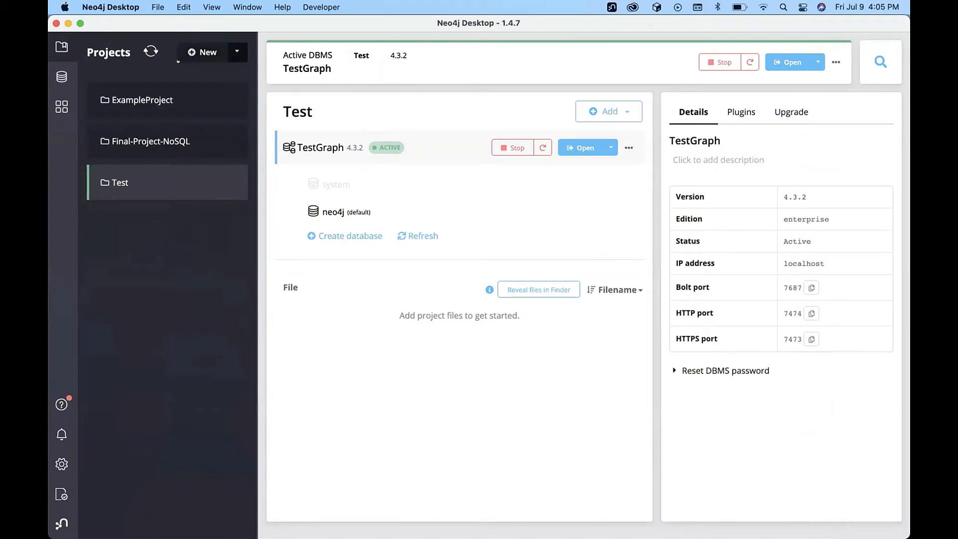
pyautogui.click(234, 45)
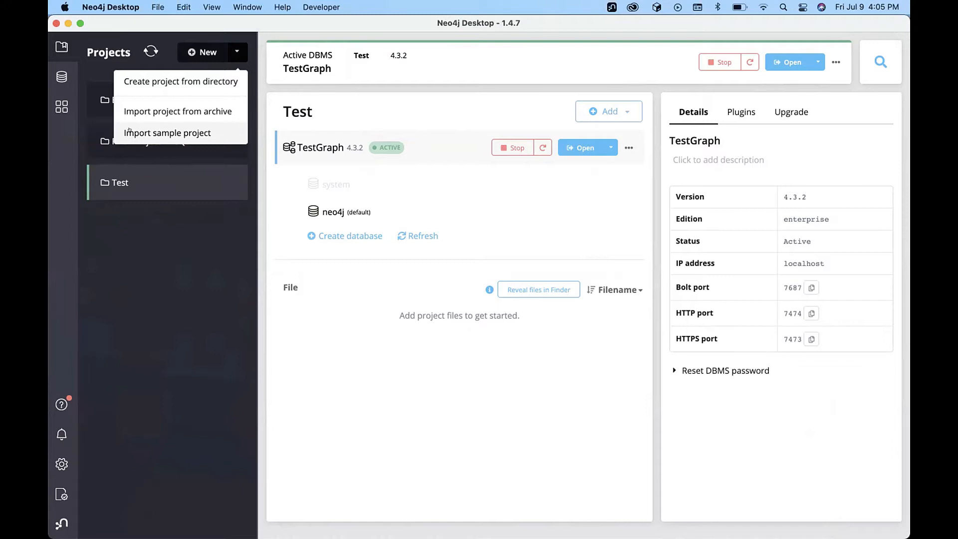
pyautogui.click(167, 130)
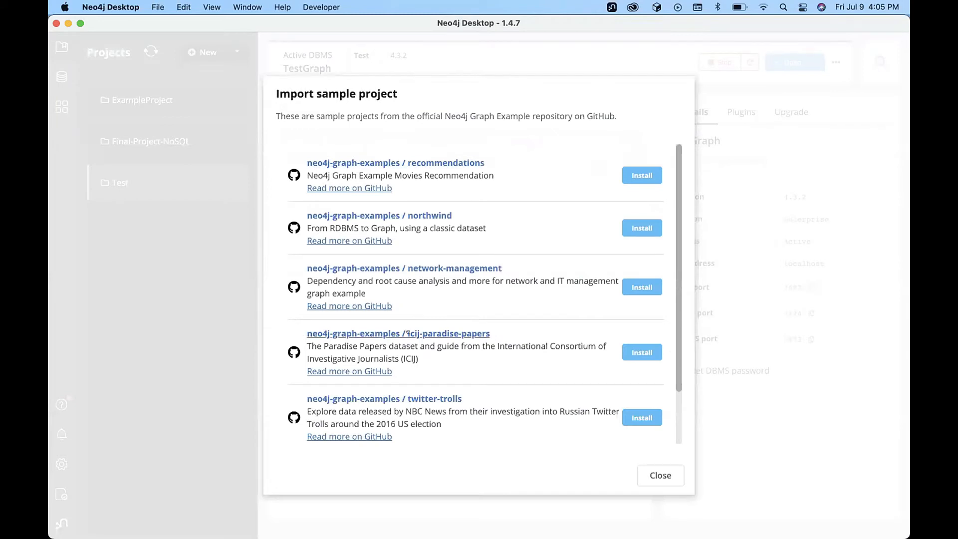
pyautogui.scroll(-3, 408, 331)
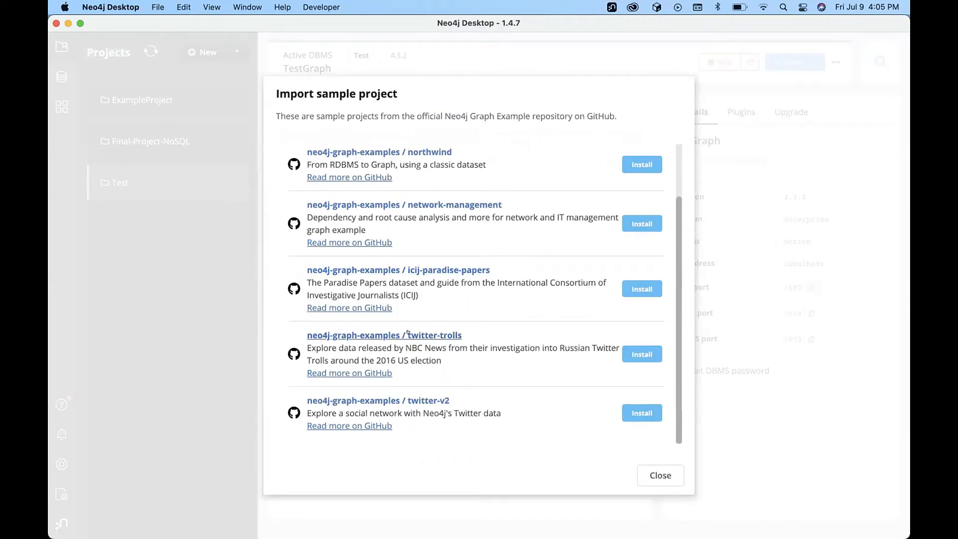
pyautogui.scroll(3, 439, 225)
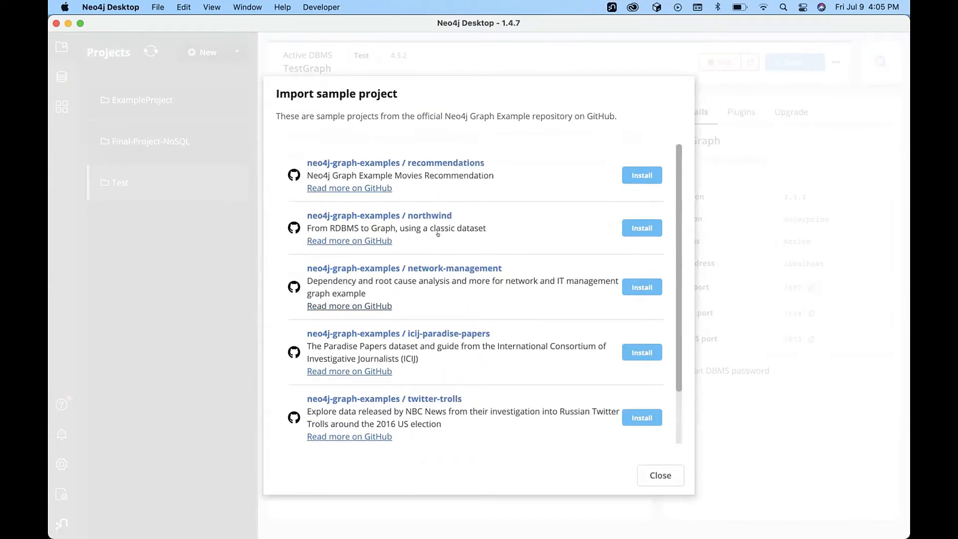
pyautogui.click(653, 475)
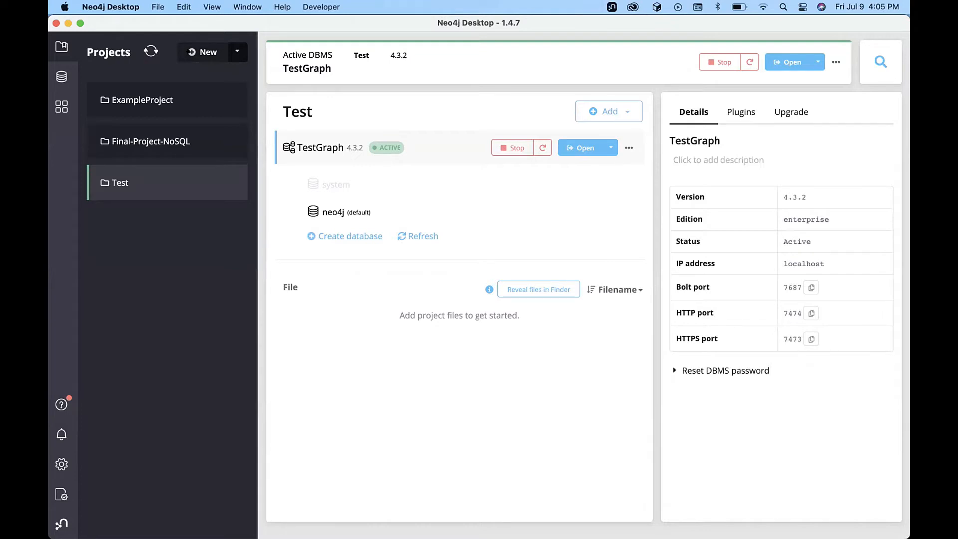
# Create a new empty project, rename it 'TestProject', and show its Add options.
pyautogui.click(202, 52)
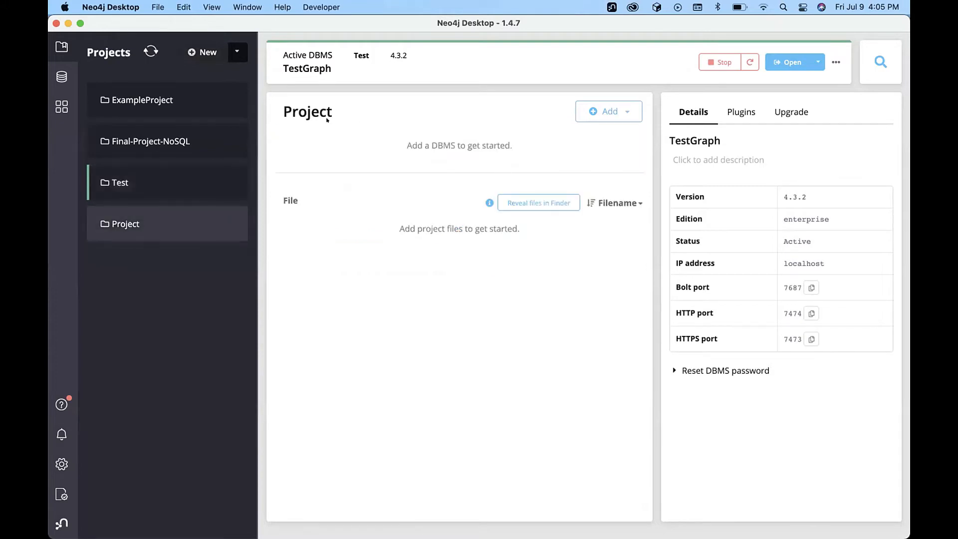
pyautogui.moveTo(302, 112)
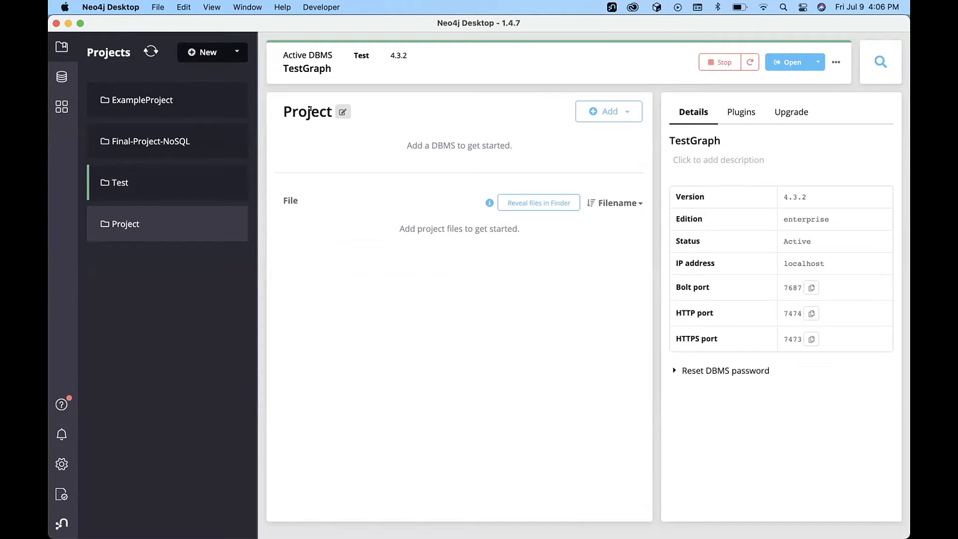
pyautogui.click(342, 112)
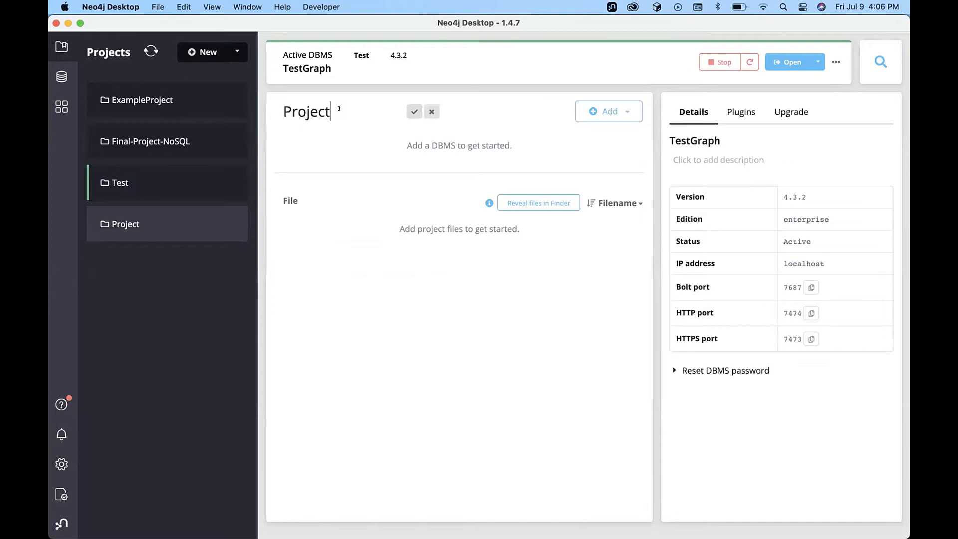
pyautogui.click(431, 112)
pyautogui.click(342, 111)
pyautogui.moveTo(331, 112); pyautogui.dragTo(272, 111)
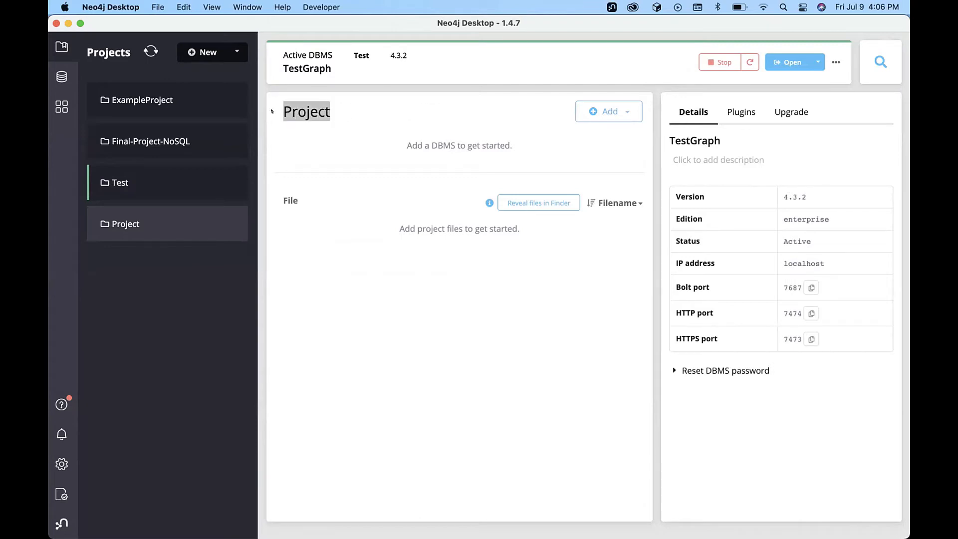
pyautogui.write('Test')
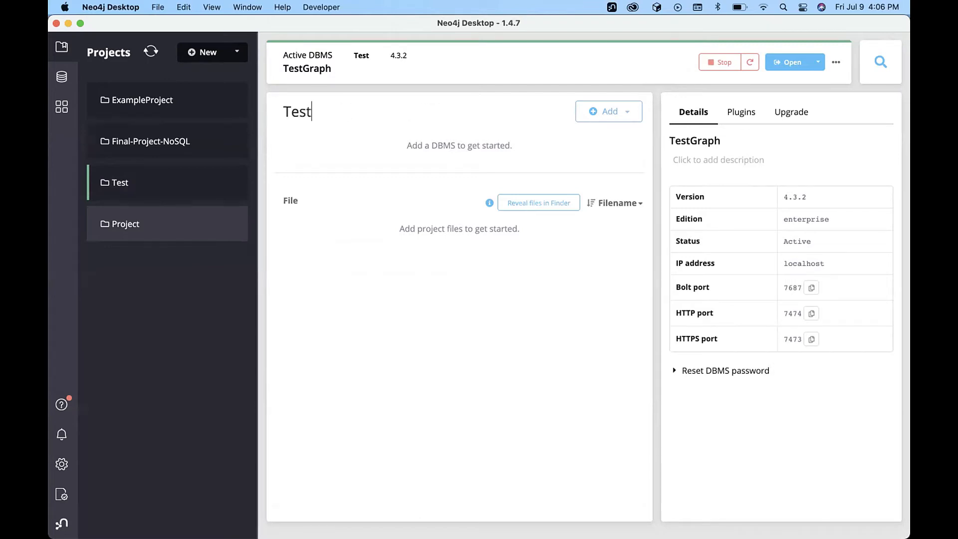
pyautogui.write('Project')
pyautogui.click(412, 110)
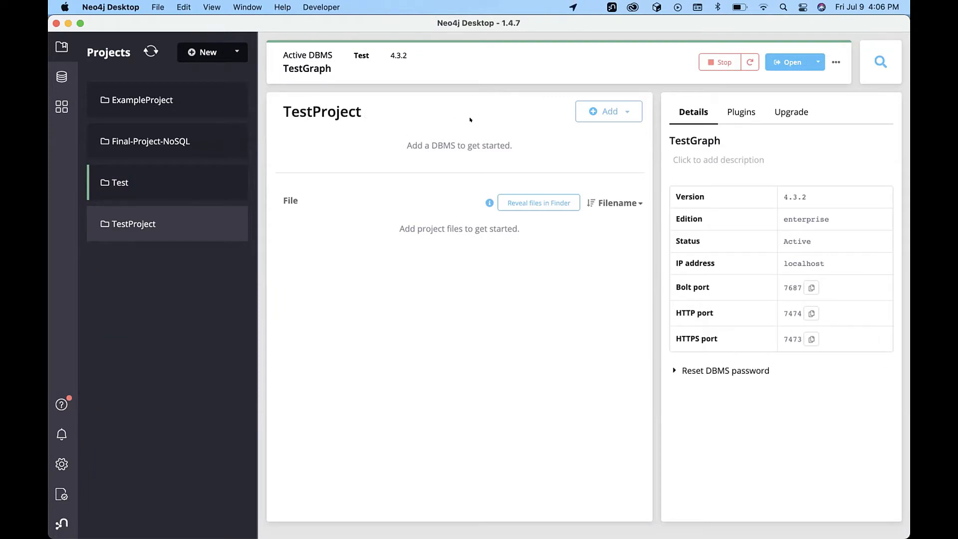
pyautogui.click(619, 110)
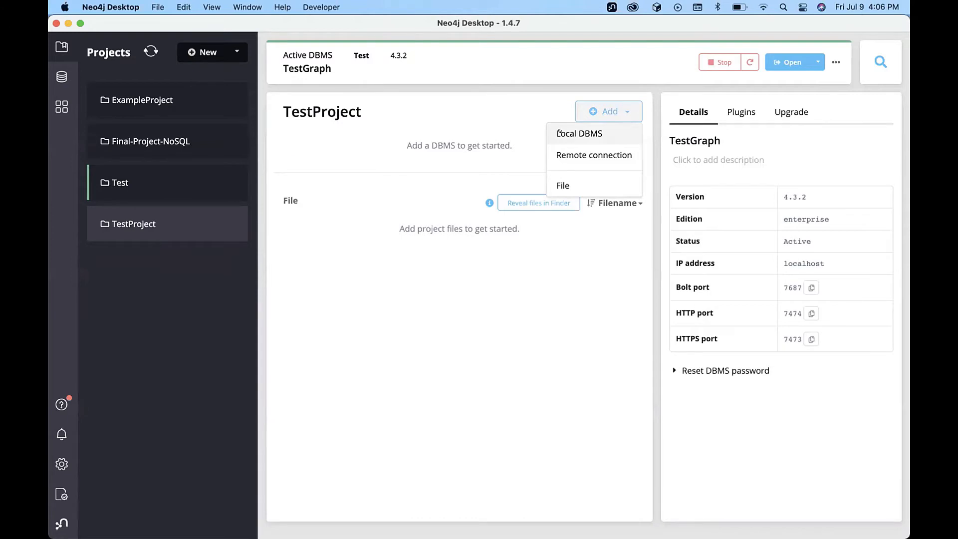
# Create a local DBMS named 'TestDB' with a password, then select it to view its details.
pyautogui.click(578, 132)
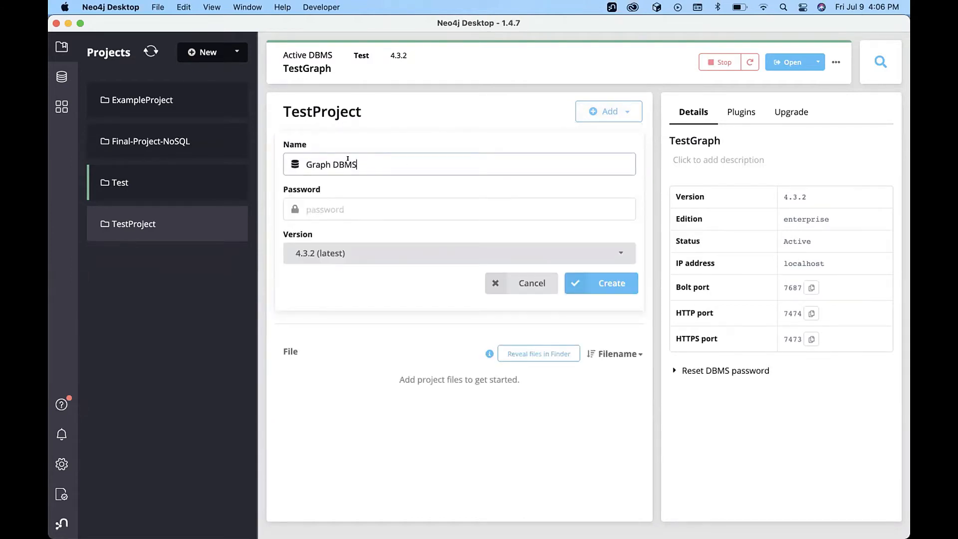
pyautogui.moveTo(358, 159); pyautogui.dragTo(298, 160)
pyautogui.press('BackSpace')
pyautogui.write('TestDB')
pyautogui.click(336, 206)
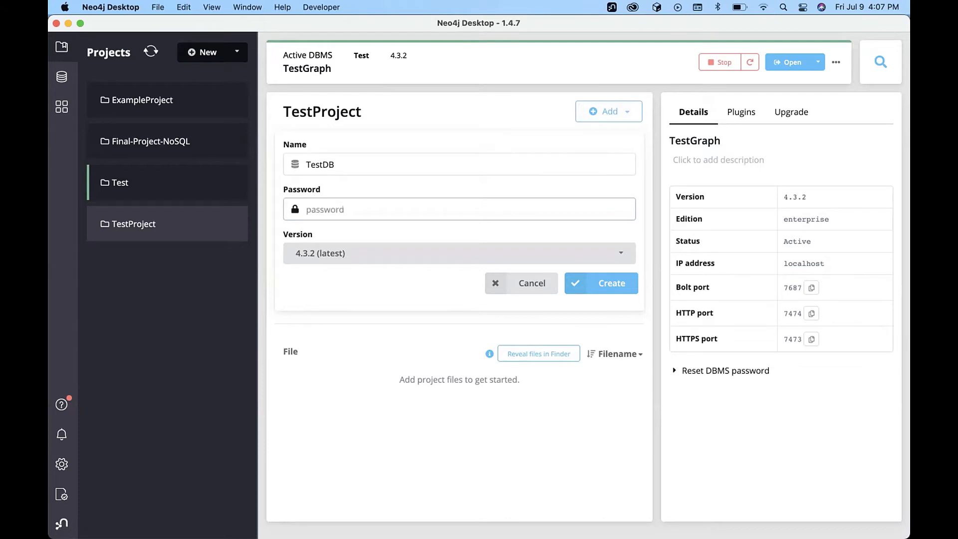
pyautogui.write('neo4j')
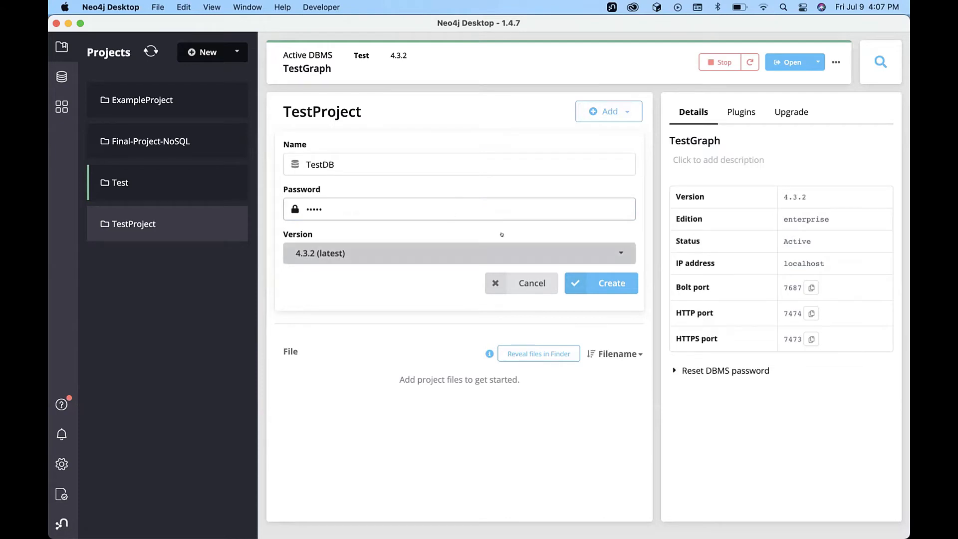
pyautogui.click(605, 282)
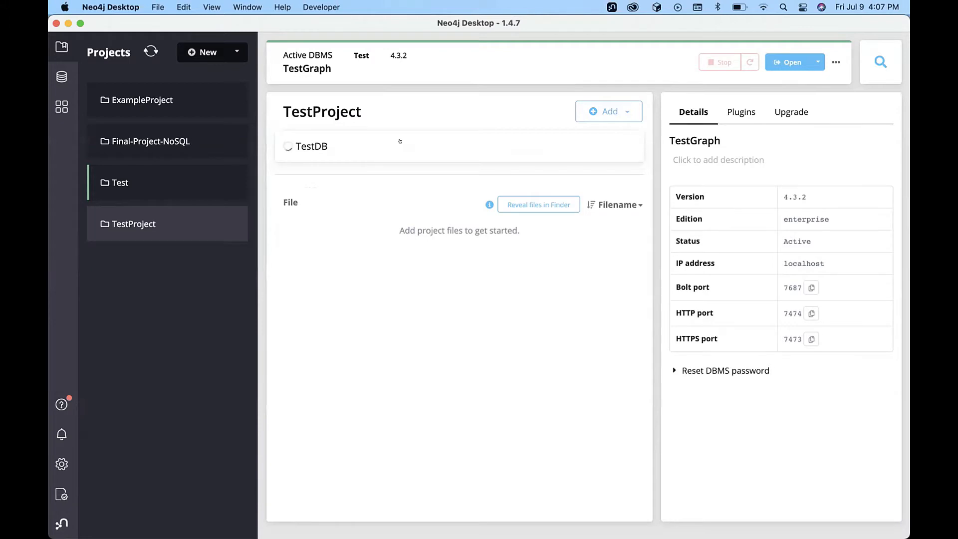
pyautogui.click(368, 148)
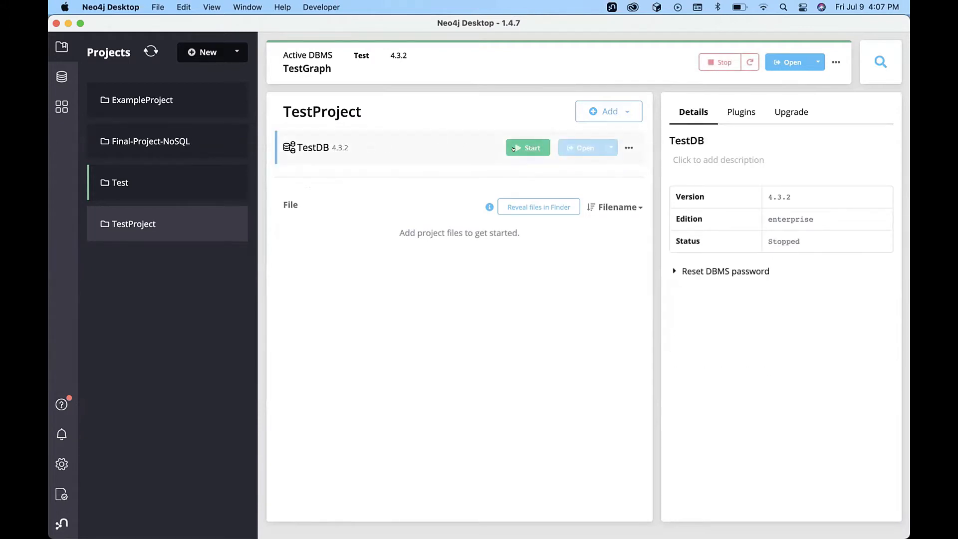
pyautogui.click(627, 144)
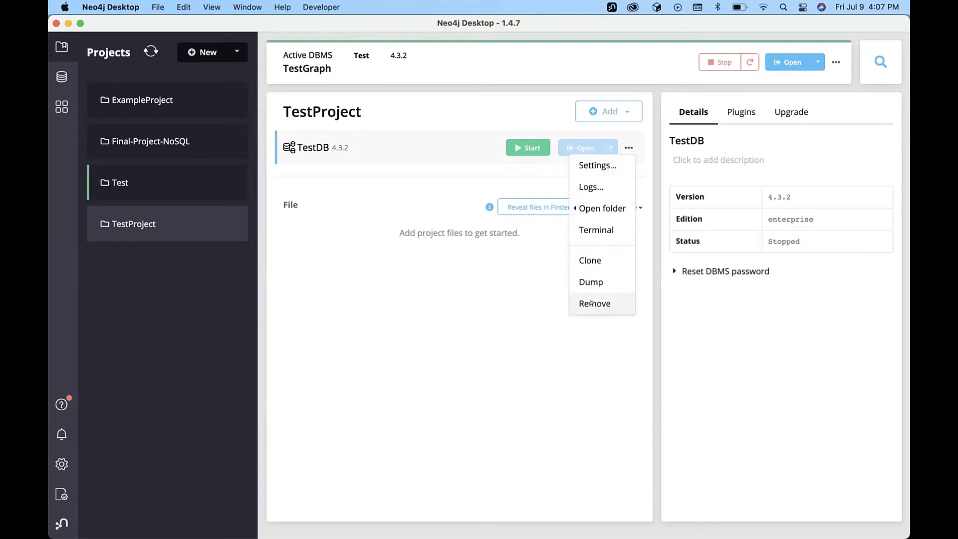
pyautogui.click(588, 208)
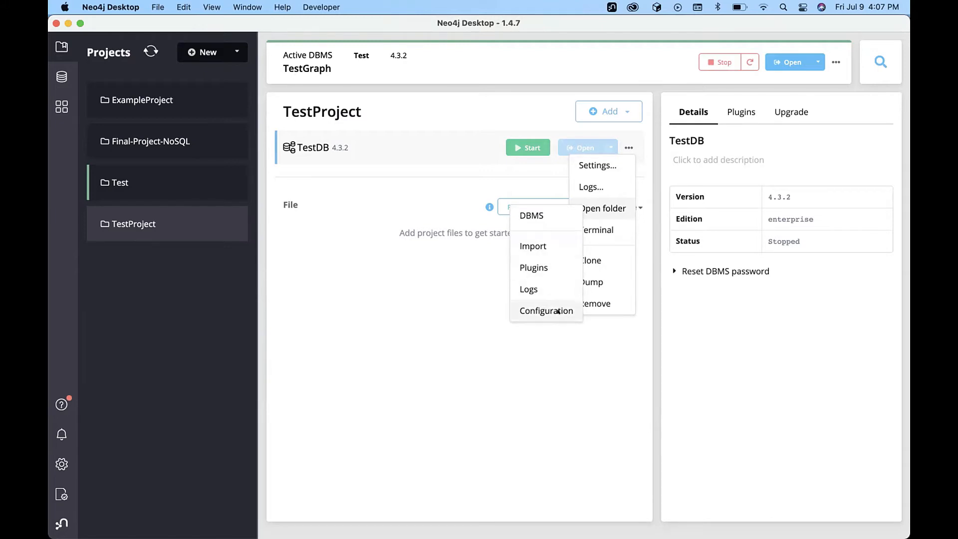
pyautogui.click(741, 328)
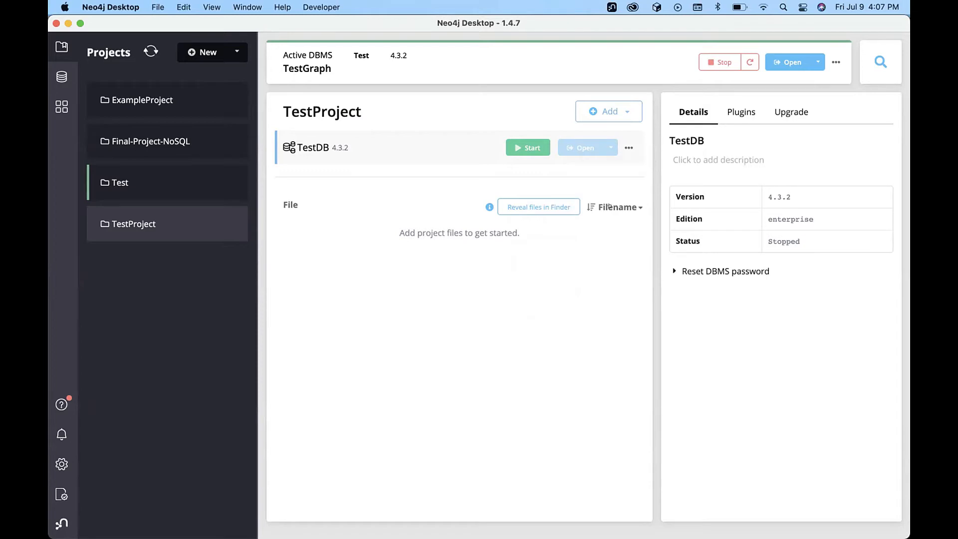
# Browse TestDB's Upgrade, Plugins and Details tabs and the Reset DBMS password options, then close the panel.
pyautogui.click(791, 110)
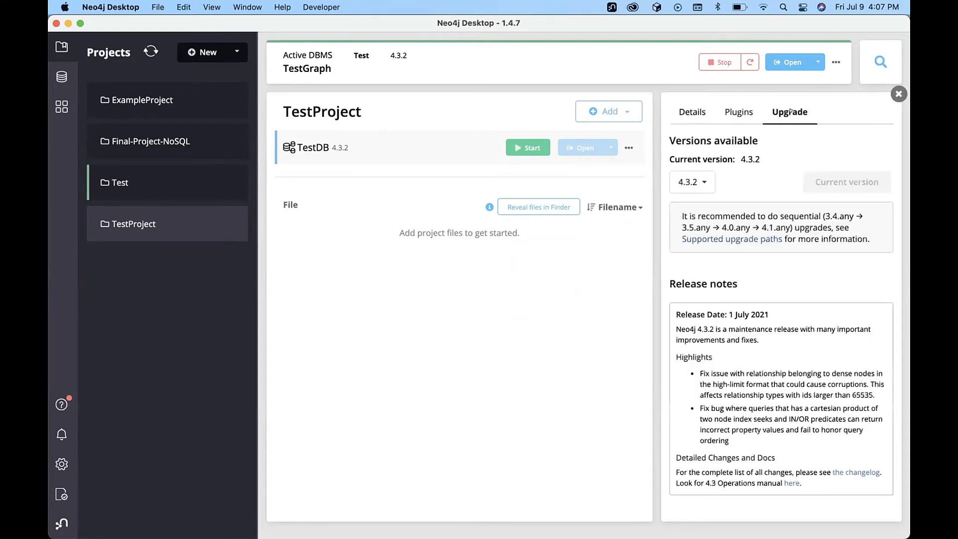
pyautogui.click(726, 111)
pyautogui.click(693, 110)
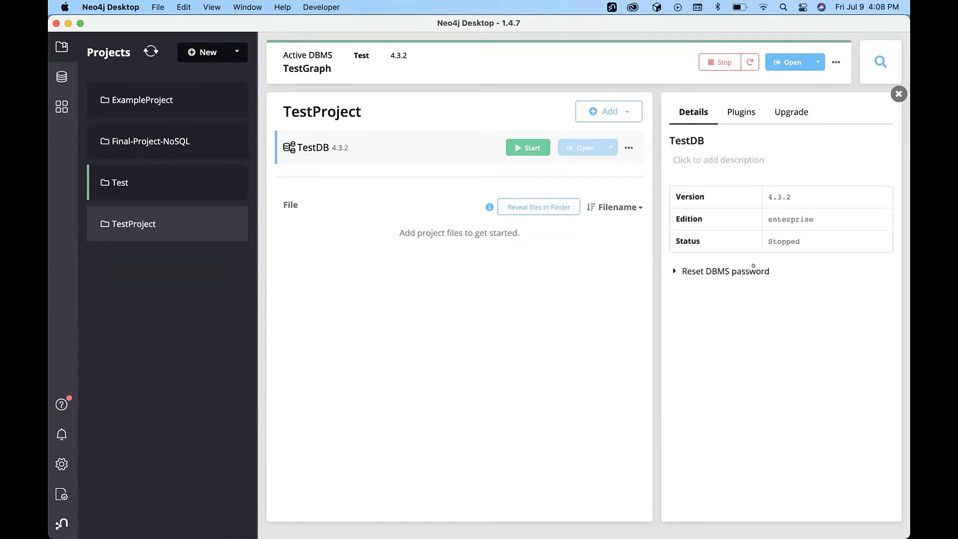
pyautogui.click(674, 271)
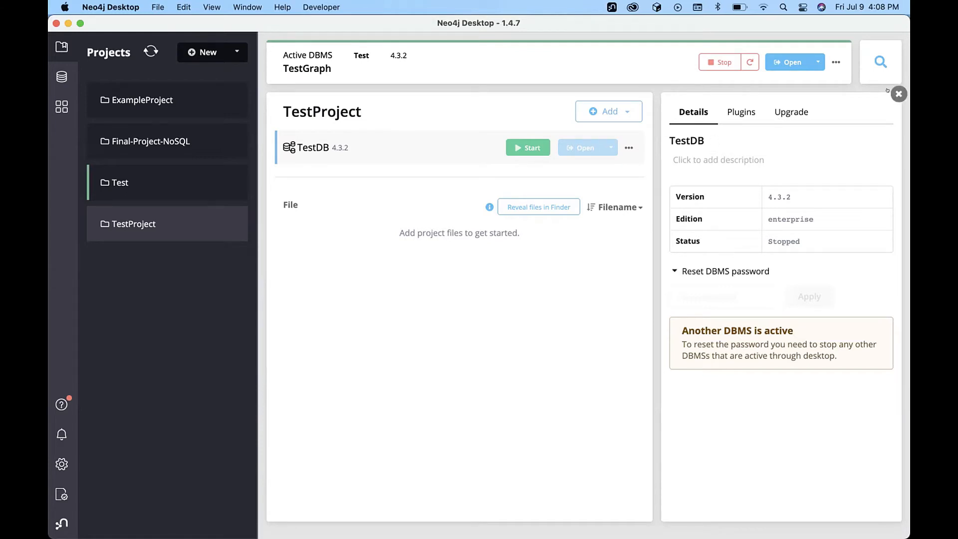
pyautogui.click(898, 93)
# Stop the active TestGraph DBMS and reselect TestDB.
pyautogui.moveTo(330, 137)
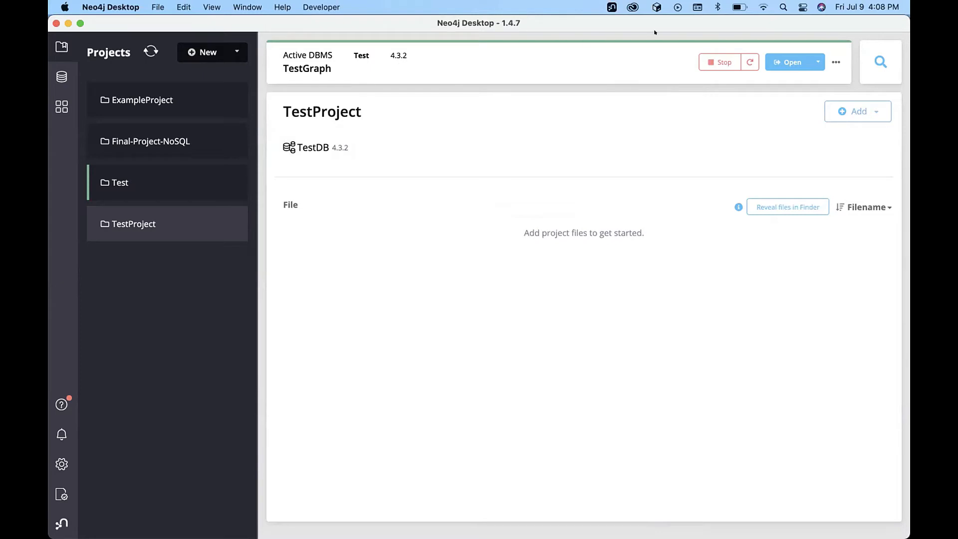
pyautogui.click(710, 61)
pyautogui.moveTo(552, 141)
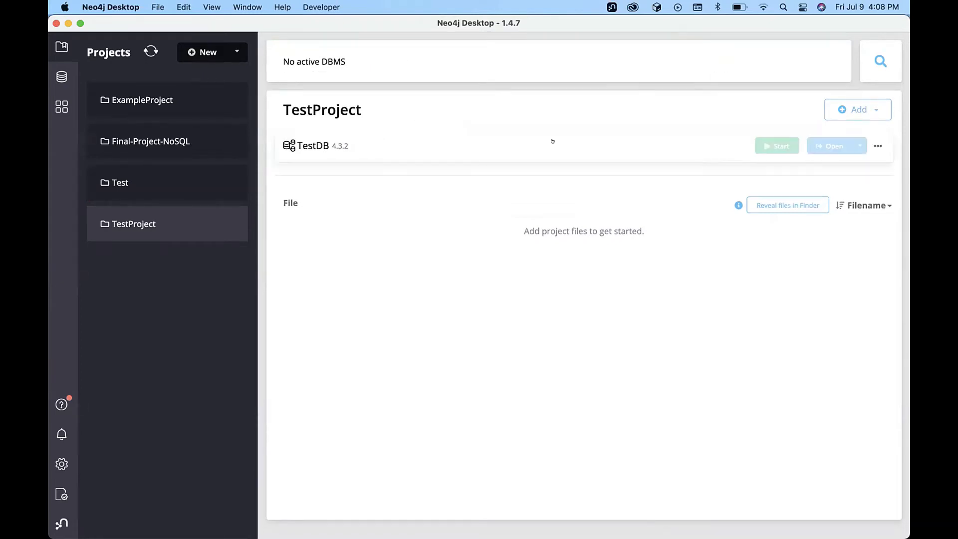
pyautogui.click(666, 139)
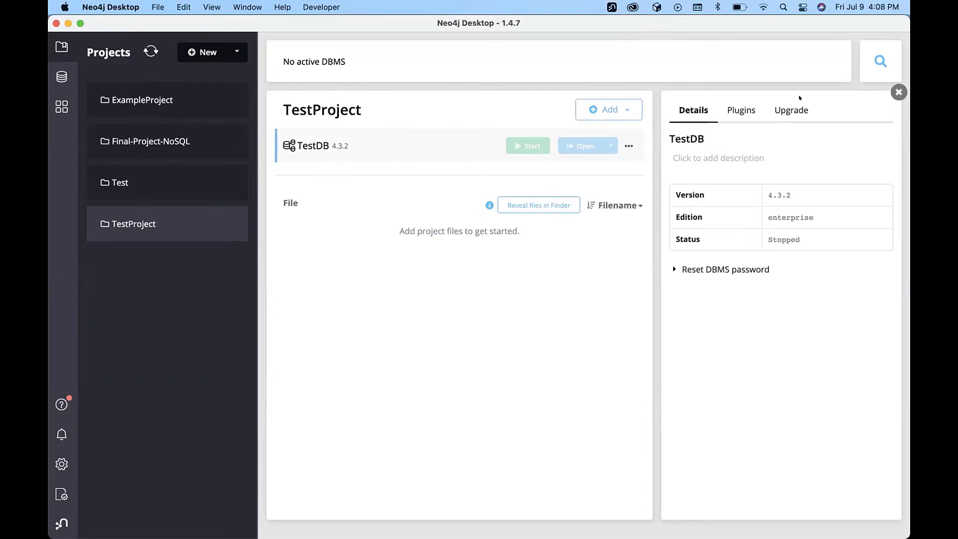
# Start the TestDB DBMS from its row.
pyautogui.click(898, 92)
pyautogui.click(663, 148)
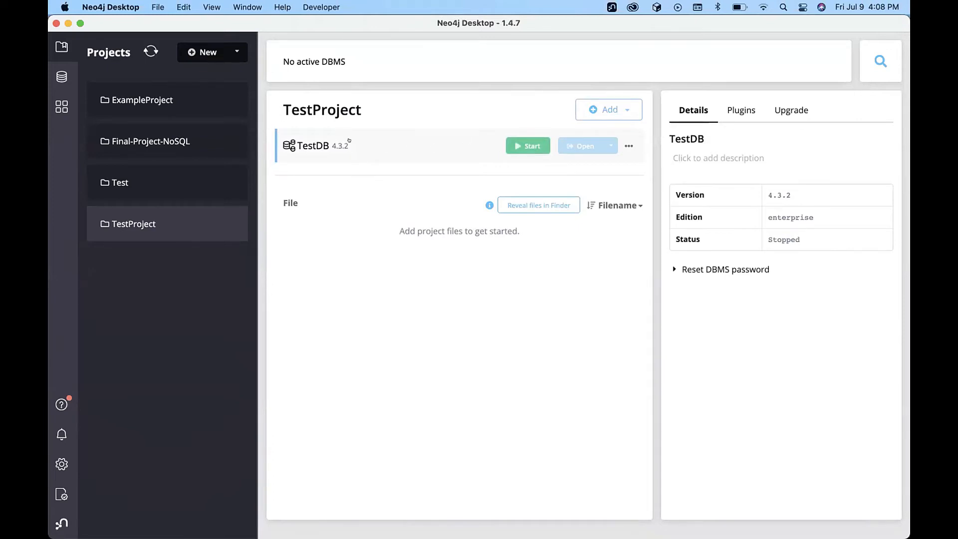
pyautogui.click(514, 141)
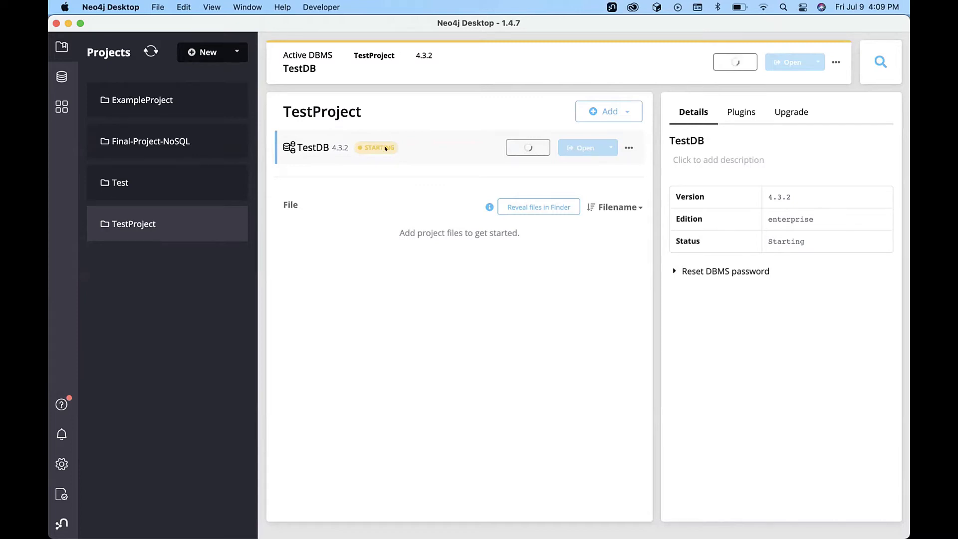
# Switch to Safari showing the Canvas STEP 2 Neo4j Database instructions.
pyautogui.press('super+Tab')
pyautogui.scroll(3, 502, 236)
pyautogui.scroll(-2, 503, 236)
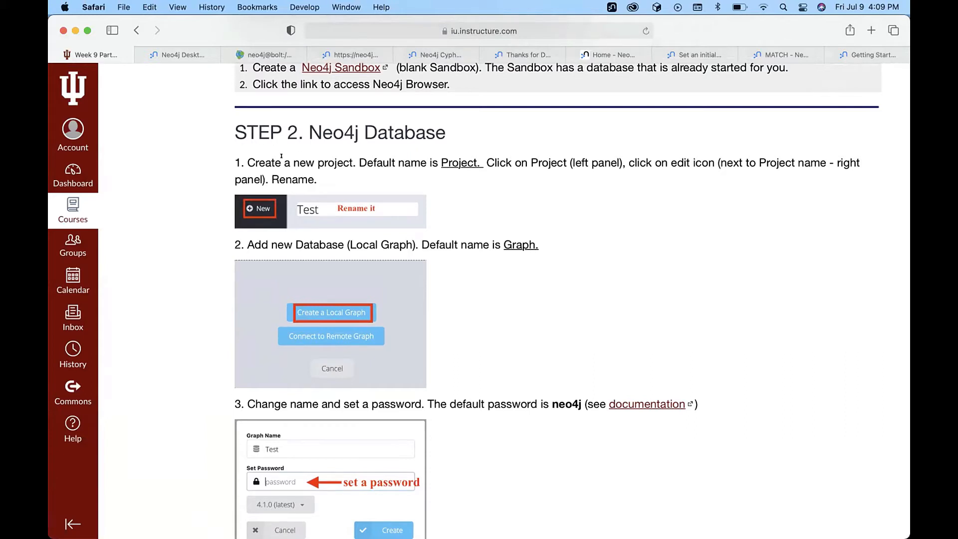
# Read through the STEP 2 instructions, then switch back to Neo4j Desktop with TestDB active.
pyautogui.moveTo(289, 156); pyautogui.dragTo(346, 157)
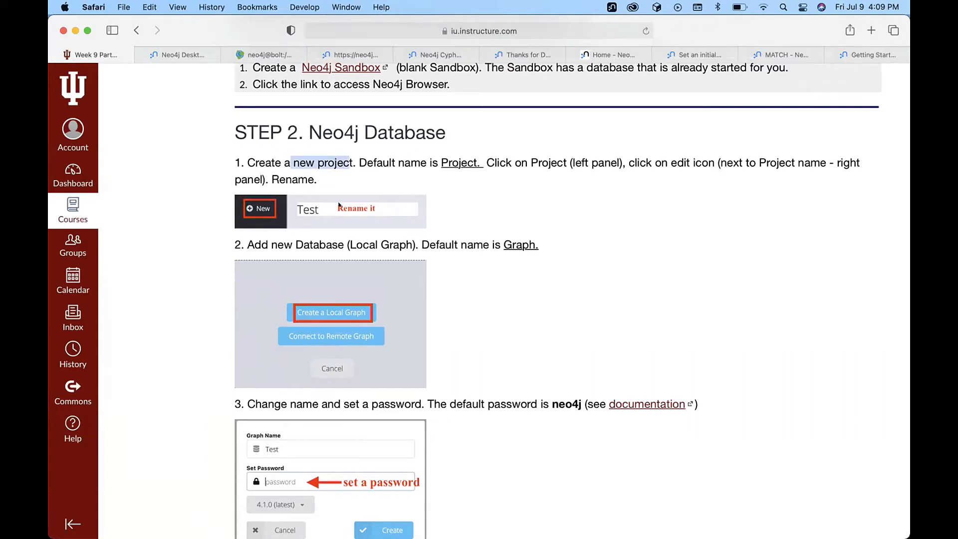
pyautogui.scroll(-3, 480, 251)
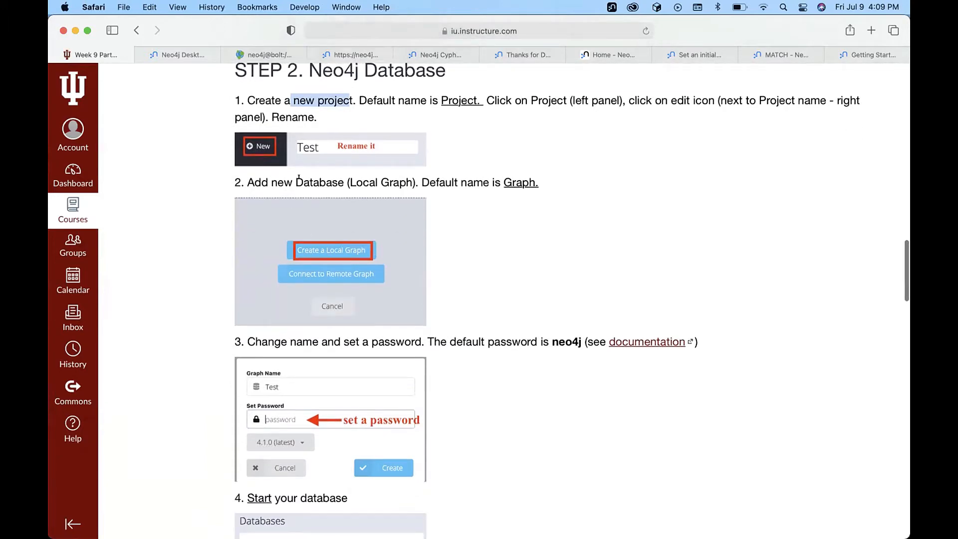
pyautogui.scroll(-8, 511, 244)
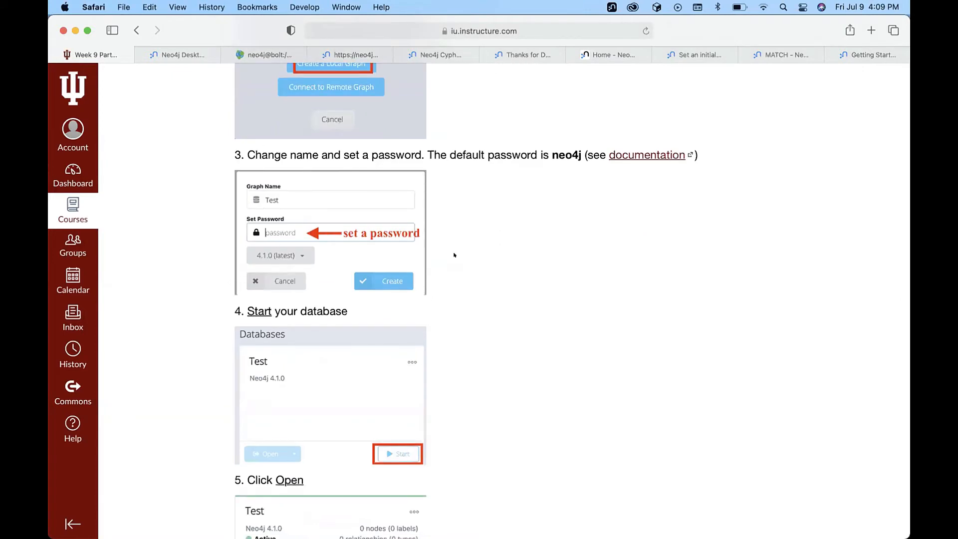
pyautogui.scroll(-6, 454, 255)
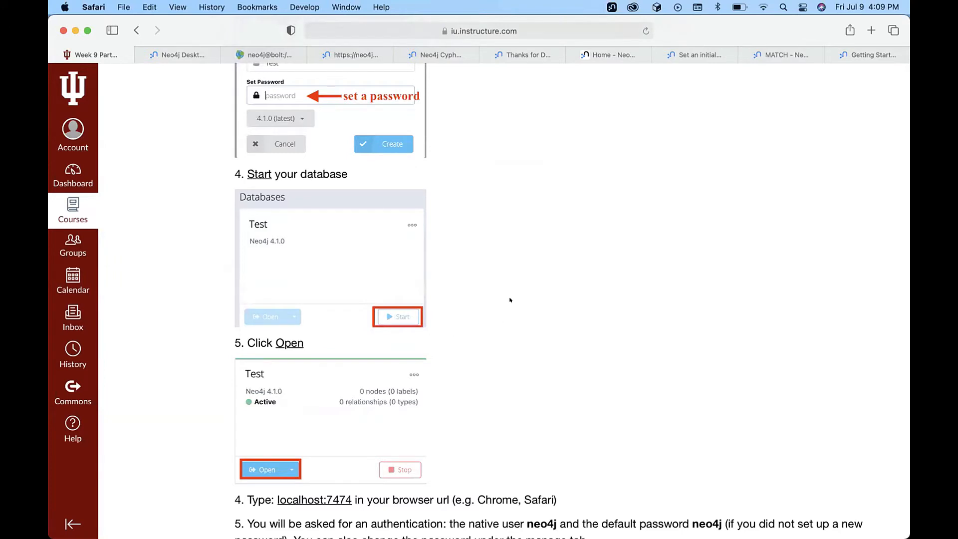
pyautogui.scroll(-6, 509, 299)
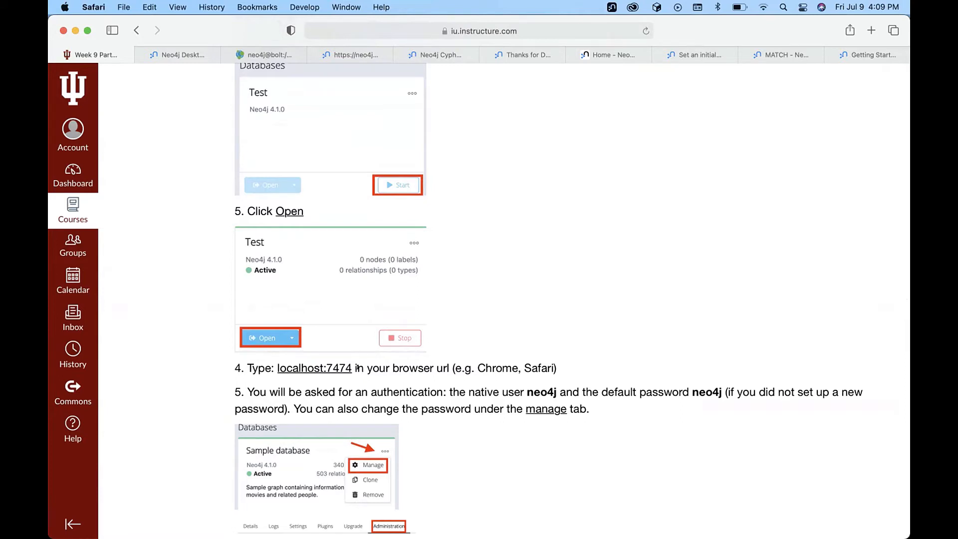
pyautogui.scroll(-5, 531, 300)
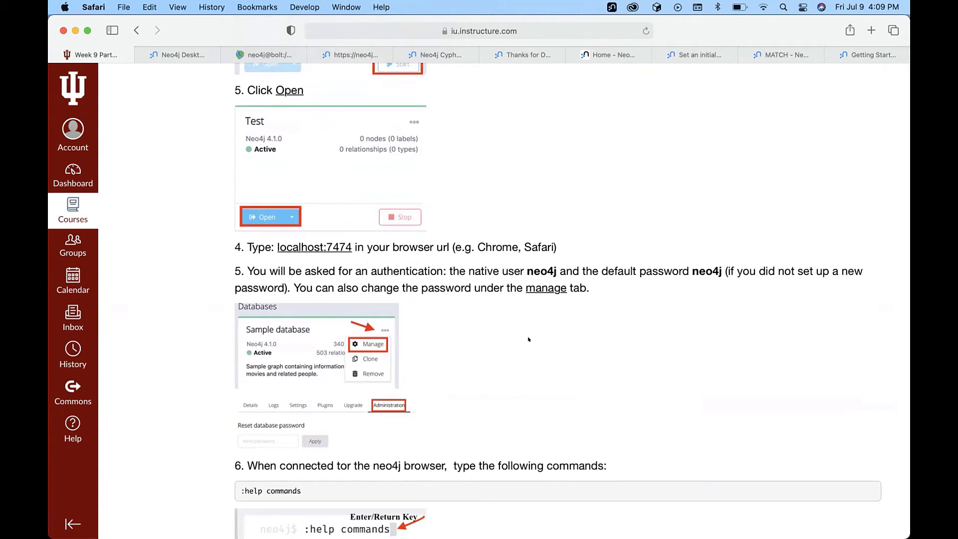
pyautogui.scroll(-1, 529, 340)
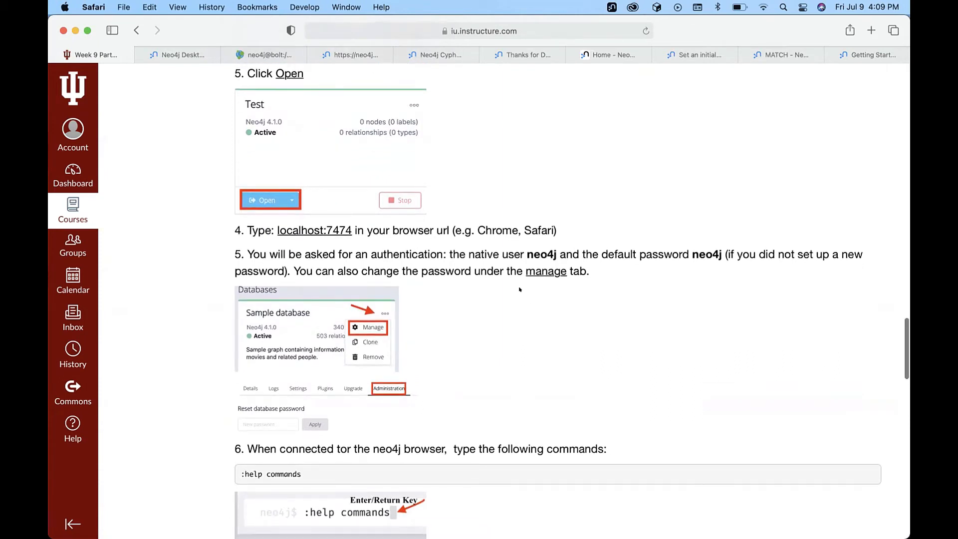
pyautogui.press('super+Tab')
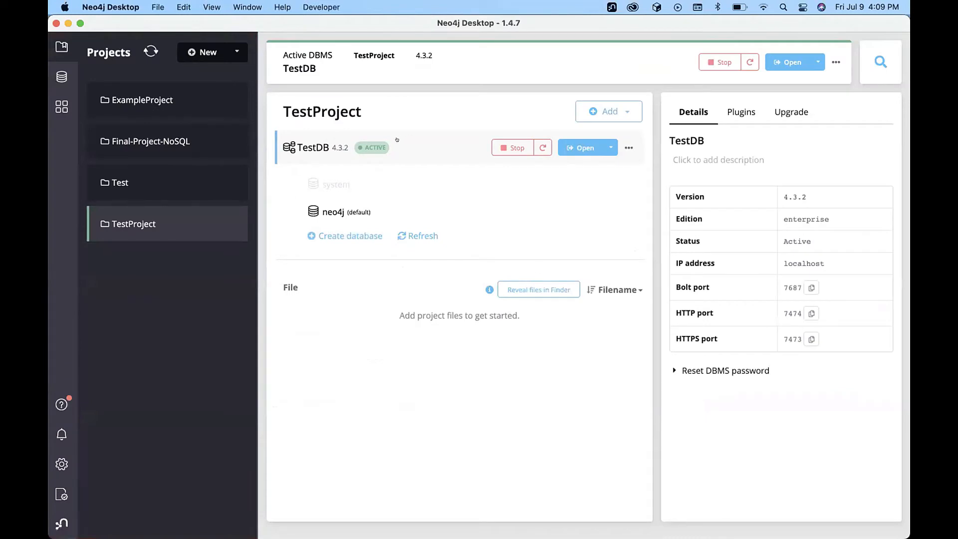
# Toggle Reset DBMS password, then list the apps that can open TestDB, including Neo4j Browser.
pyautogui.click(666, 369)
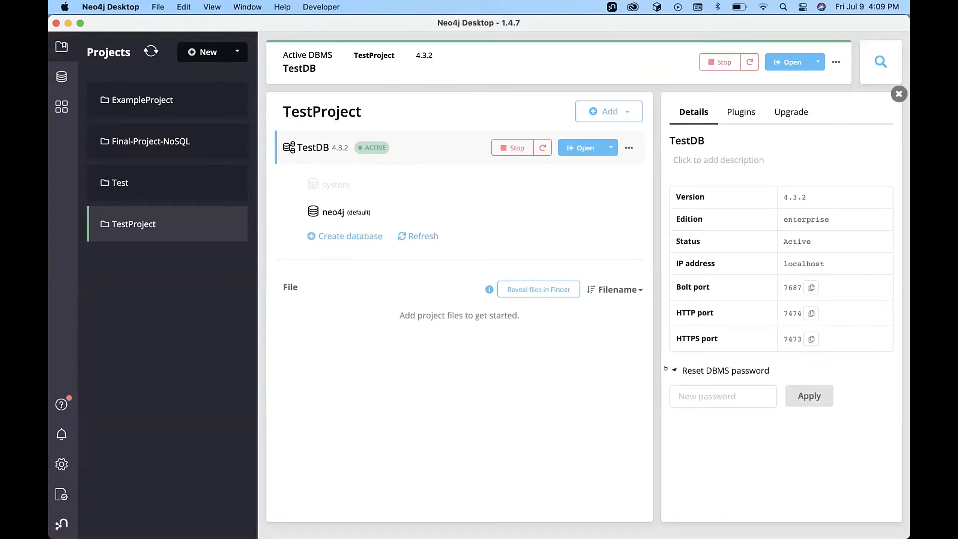
pyautogui.click(666, 369)
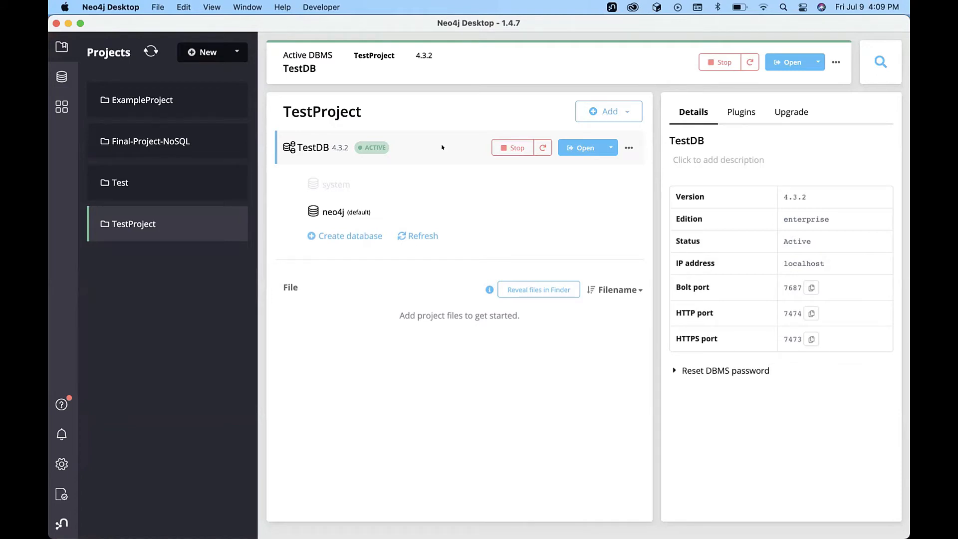
pyautogui.click(607, 141)
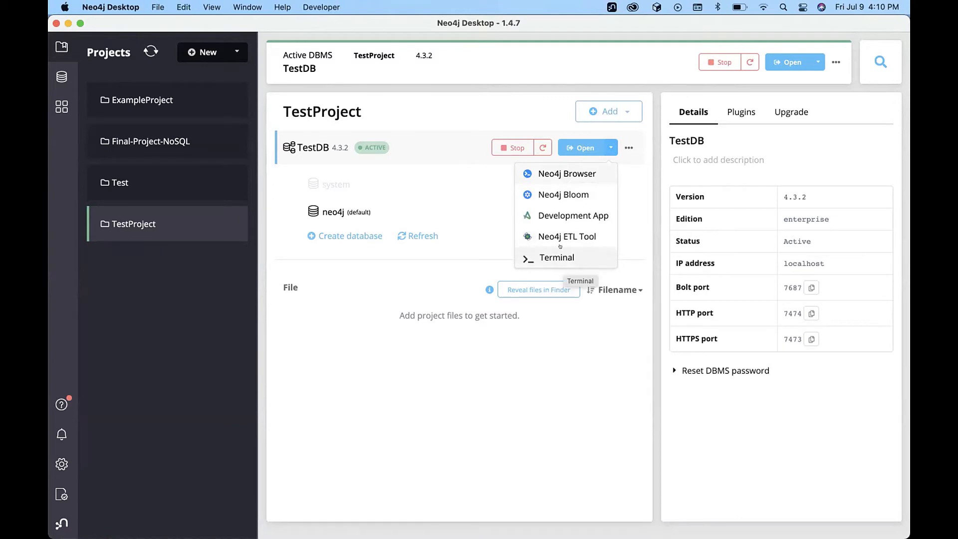
# Open TestDB in Neo4j Browser, move its window aside, and open a new private Safari window.
pyautogui.click(560, 174)
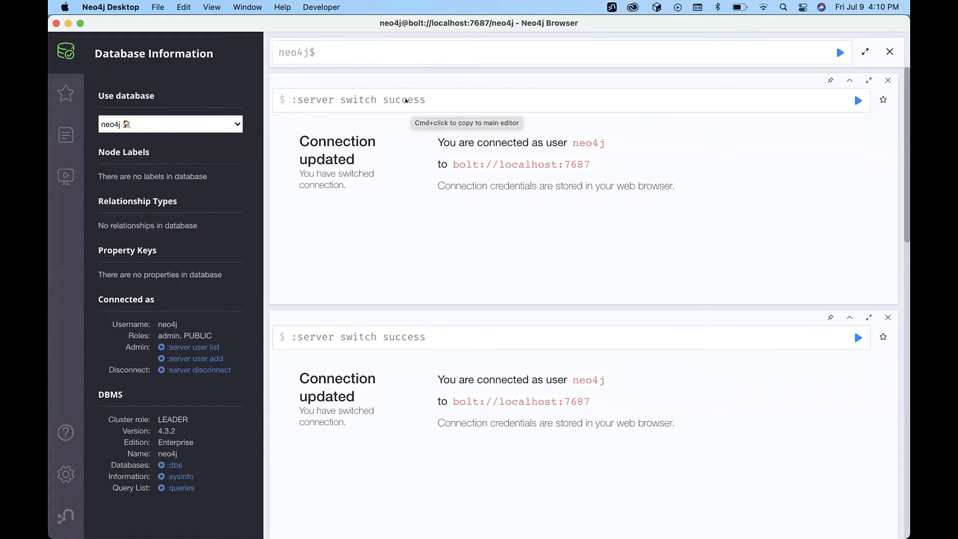
pyautogui.moveTo(306, 23); pyautogui.dragTo(489, 32)
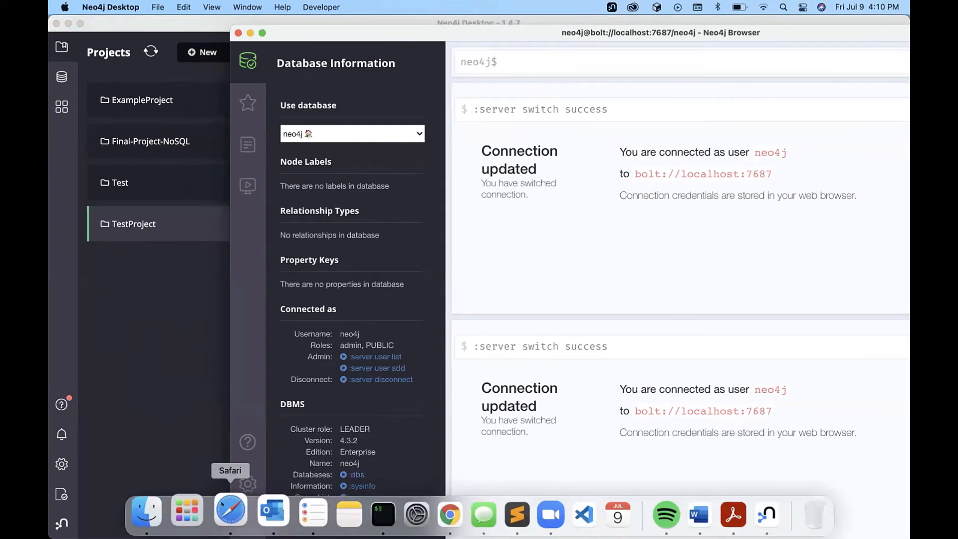
pyautogui.rightClick(222, 504)
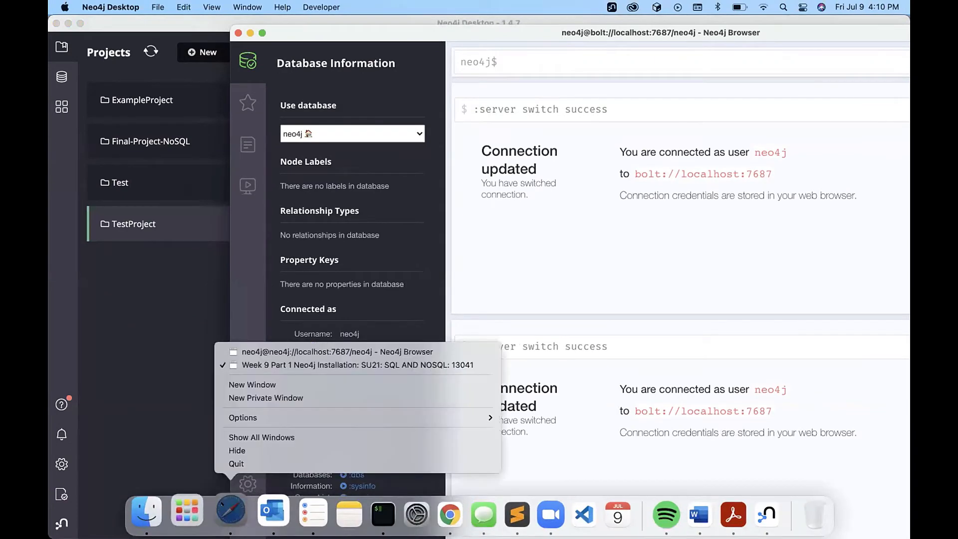
pyautogui.click(269, 397)
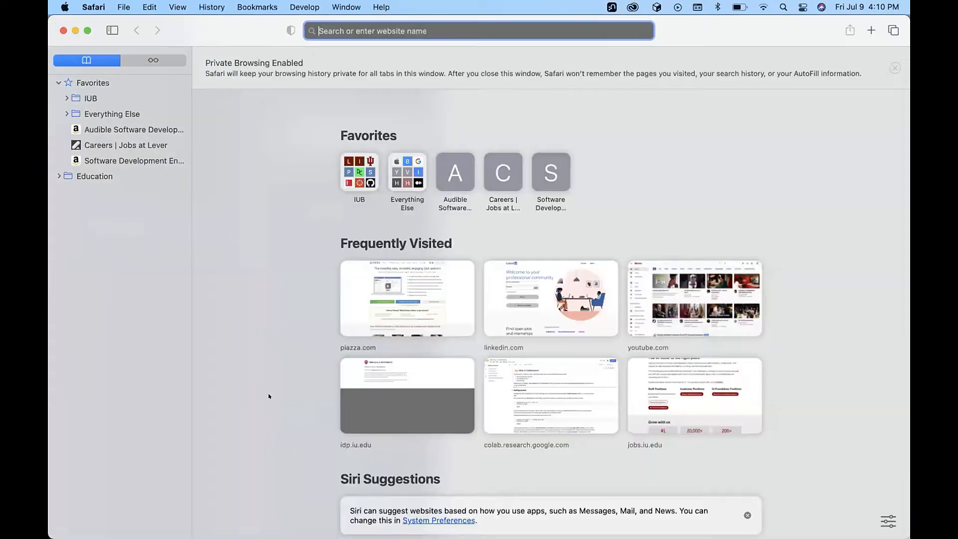
# Load localhost:7474/browser/ in Safari and connect as user neo4j with the account password.
pyautogui.write('localhost:7474')
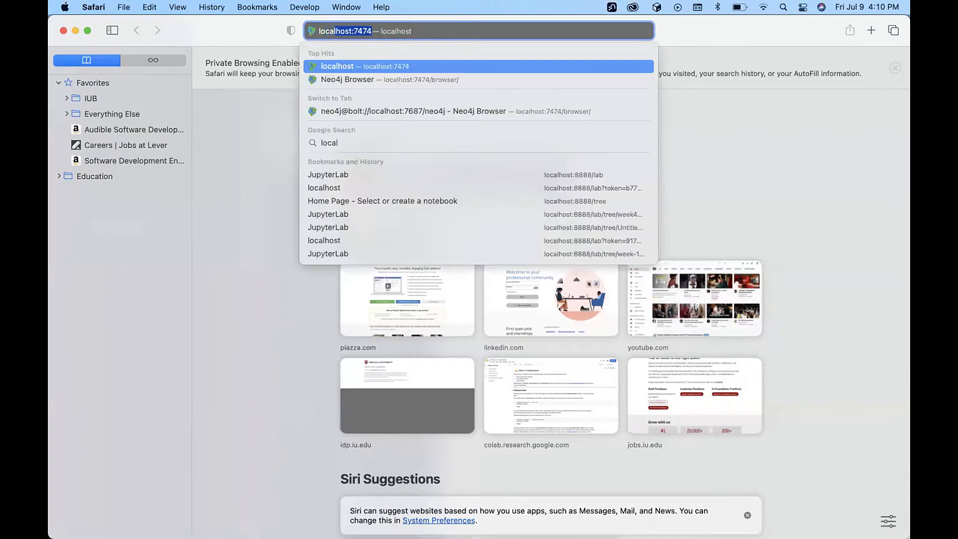
pyautogui.write('/browser/')
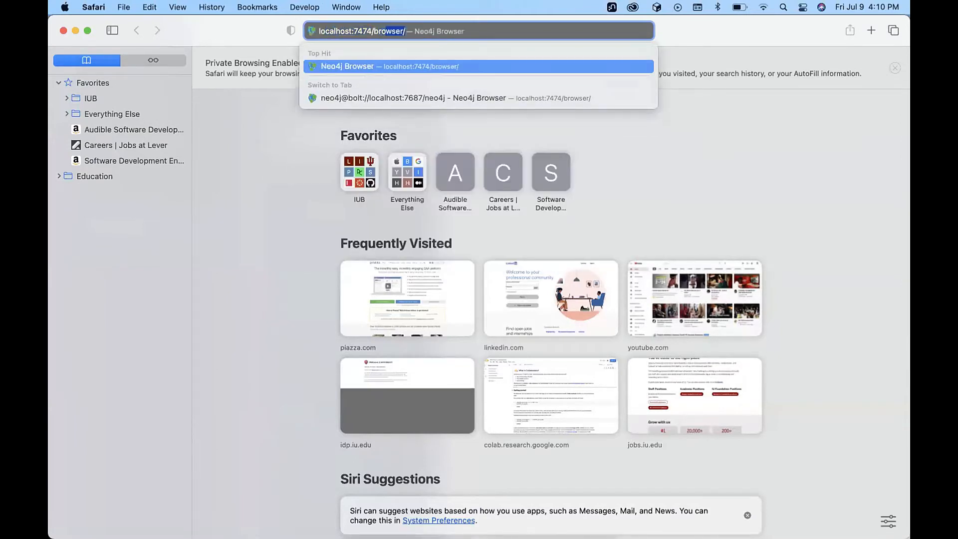
pyautogui.press('Right')
pyautogui.press('Return')
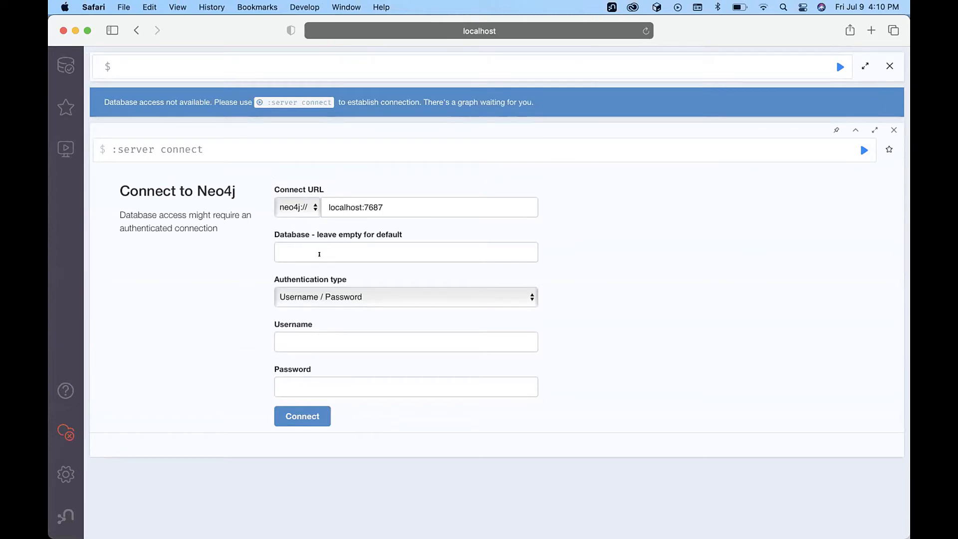
pyautogui.click(320, 245)
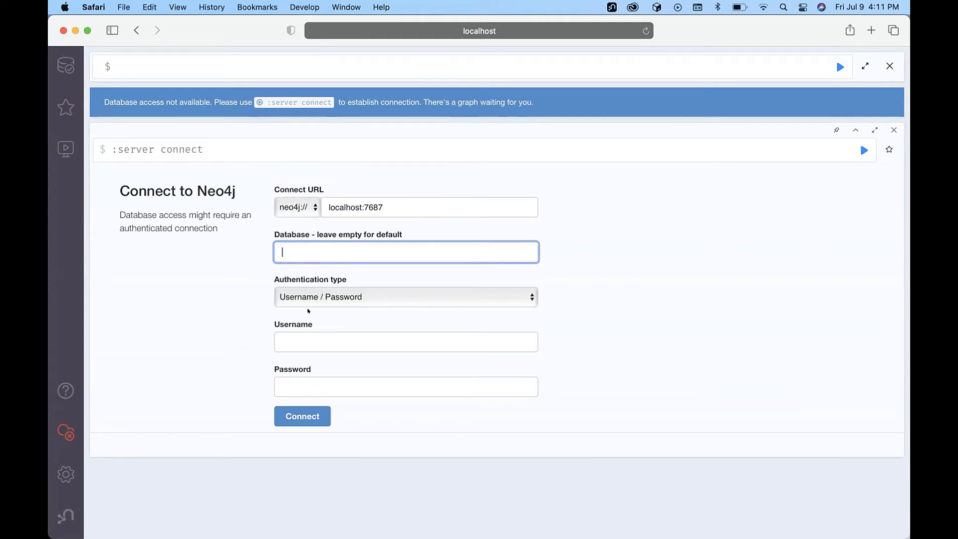
pyautogui.click(289, 339)
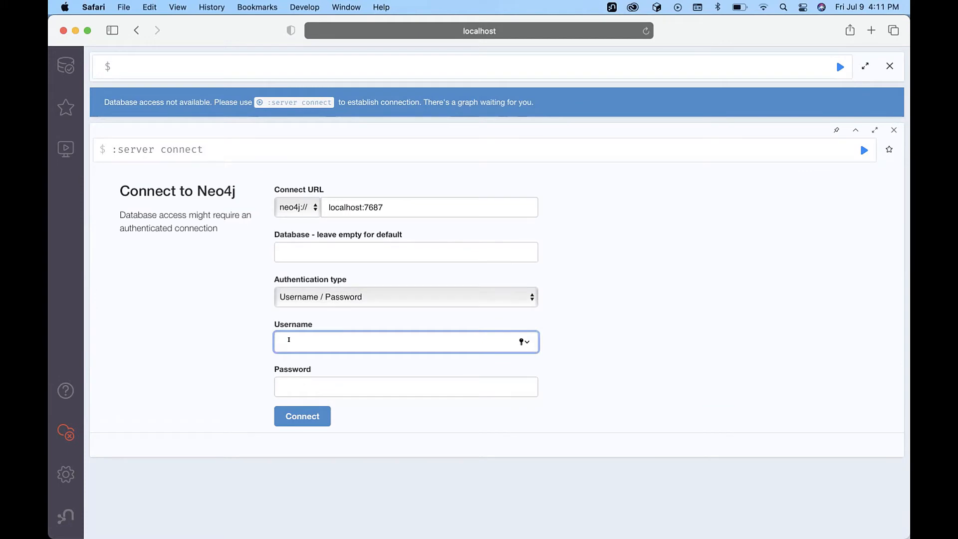
pyautogui.write('neo4j')
pyautogui.click(309, 387)
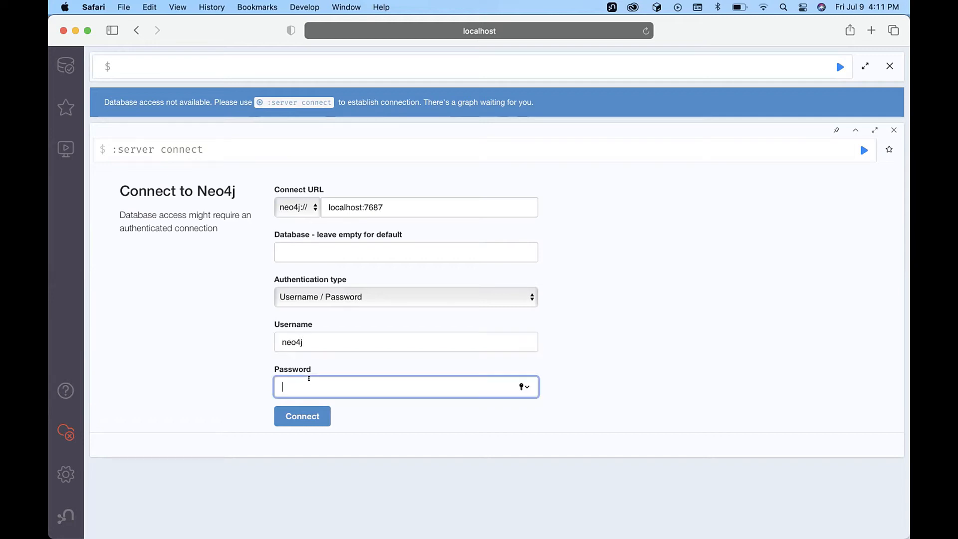
pyautogui.write('•••••')
pyautogui.click(291, 416)
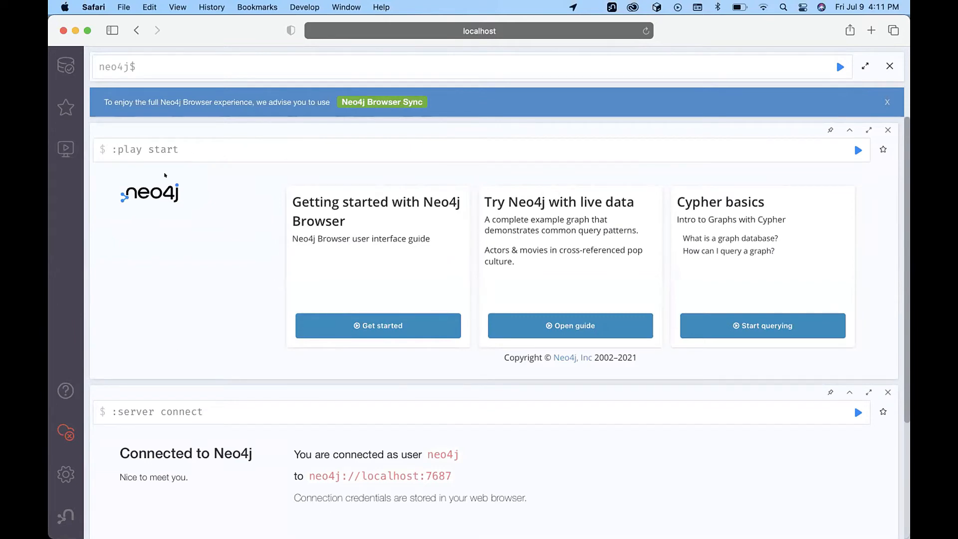
# Rearrange the Safari and Neo4j Browser windows, then close the private browsing window.
pyautogui.moveTo(217, 29); pyautogui.dragTo(297, 267)
pyautogui.moveTo(347, 33); pyautogui.dragTo(165, 23)
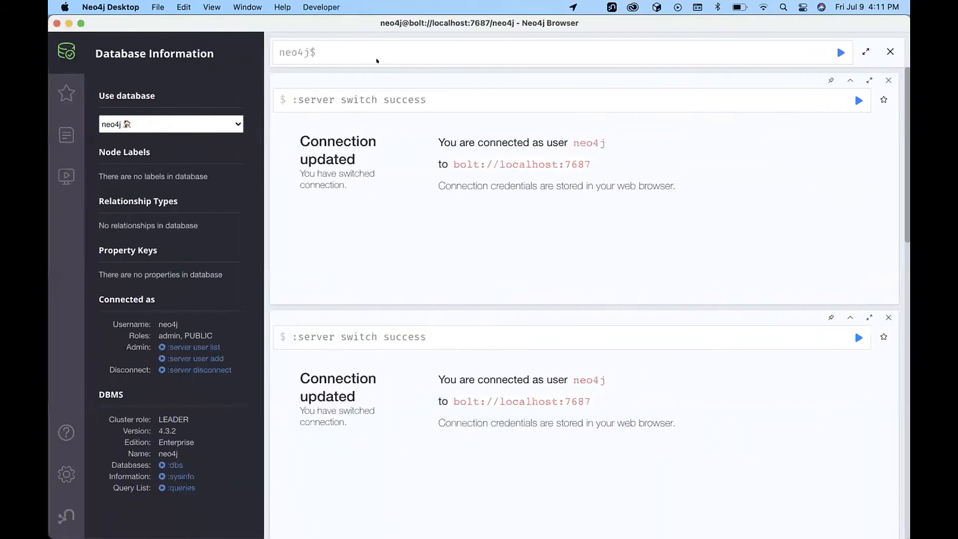
pyautogui.moveTo(269, 21); pyautogui.dragTo(540, 114)
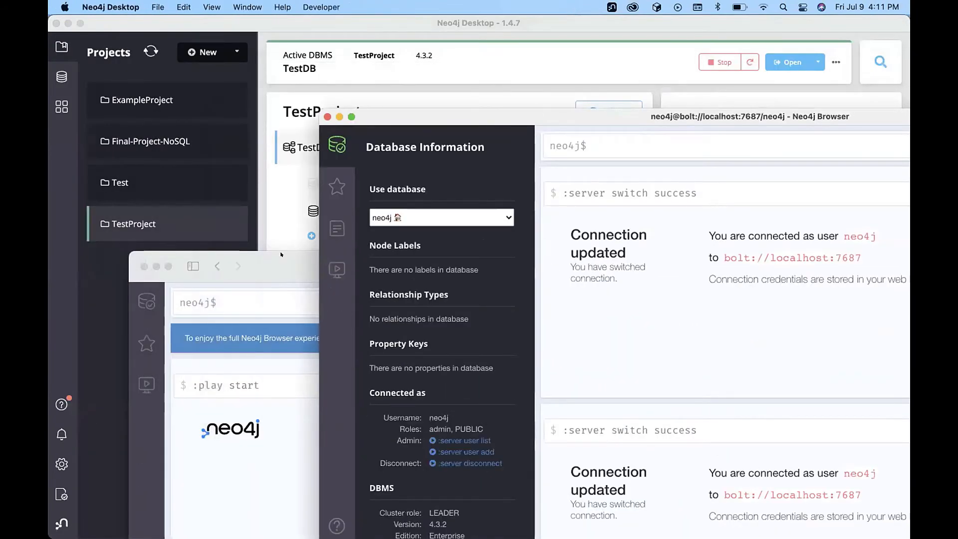
pyautogui.moveTo(281, 254); pyautogui.dragTo(261, 186)
pyautogui.moveTo(520, 112); pyautogui.dragTo(445, 83)
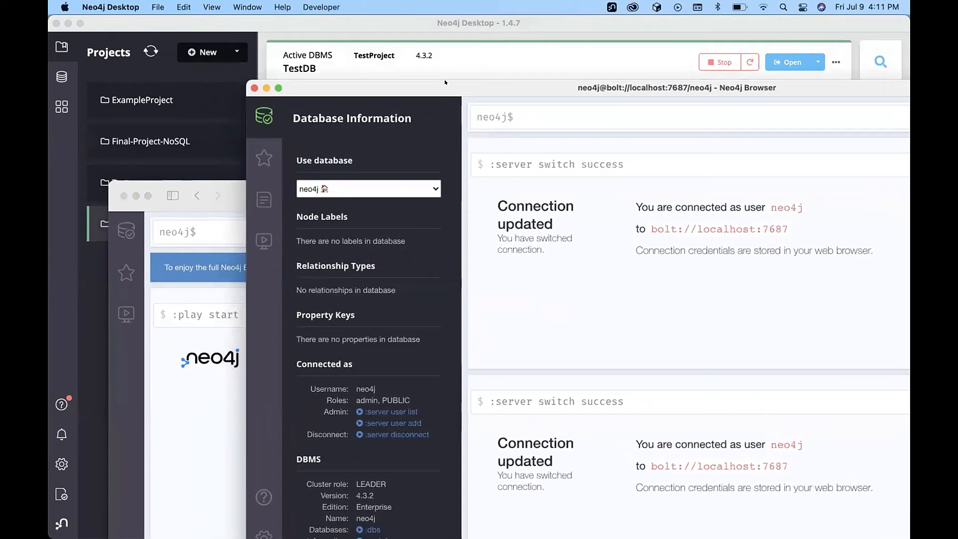
pyautogui.click(234, 193)
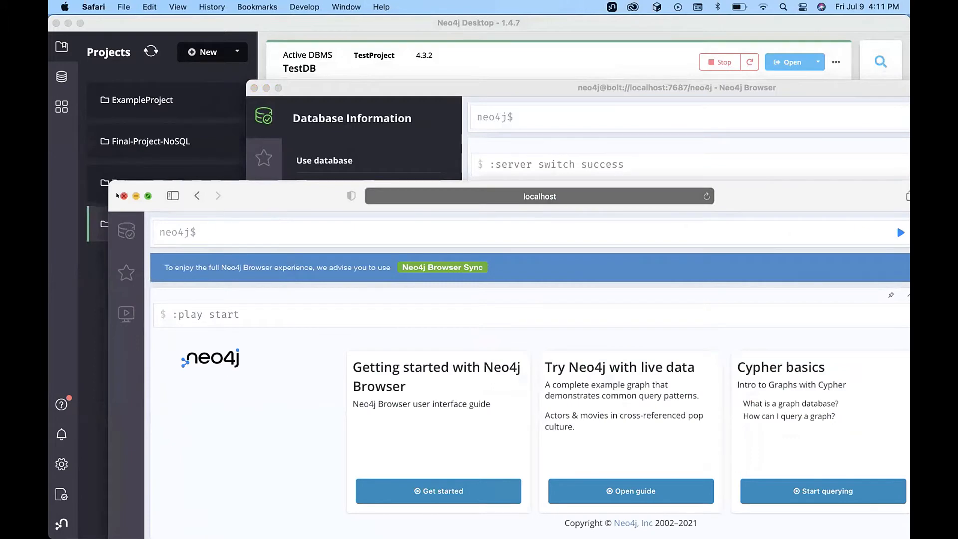
pyautogui.click(123, 195)
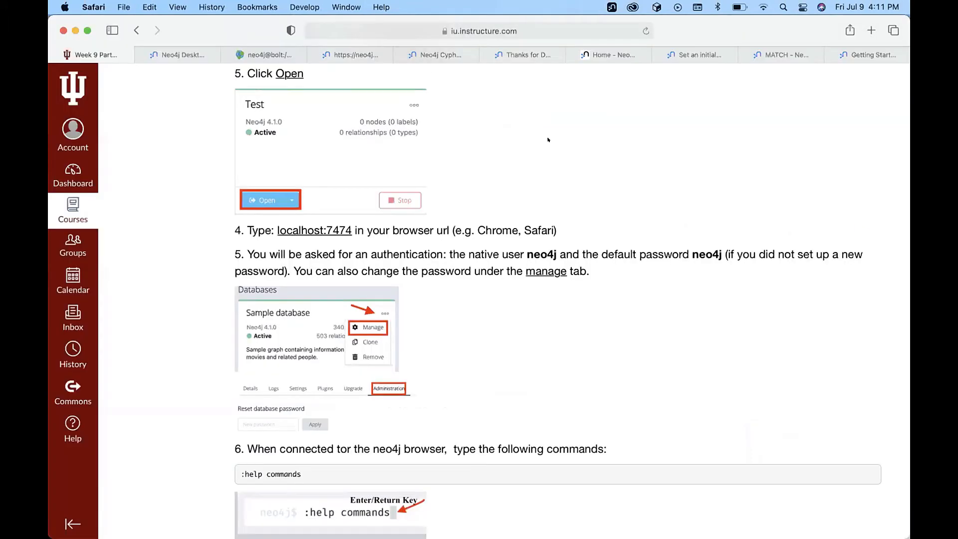
# Scroll through the Canvas setup steps and command lists, then return to the neo4j@bolt tab.
pyautogui.scroll(-10, 557, 388)
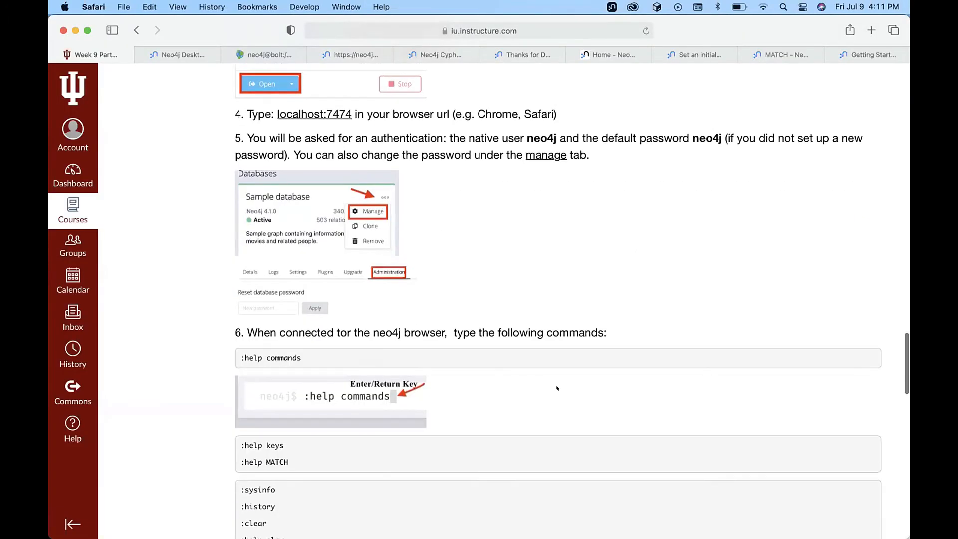
pyautogui.scroll(8, 557, 387)
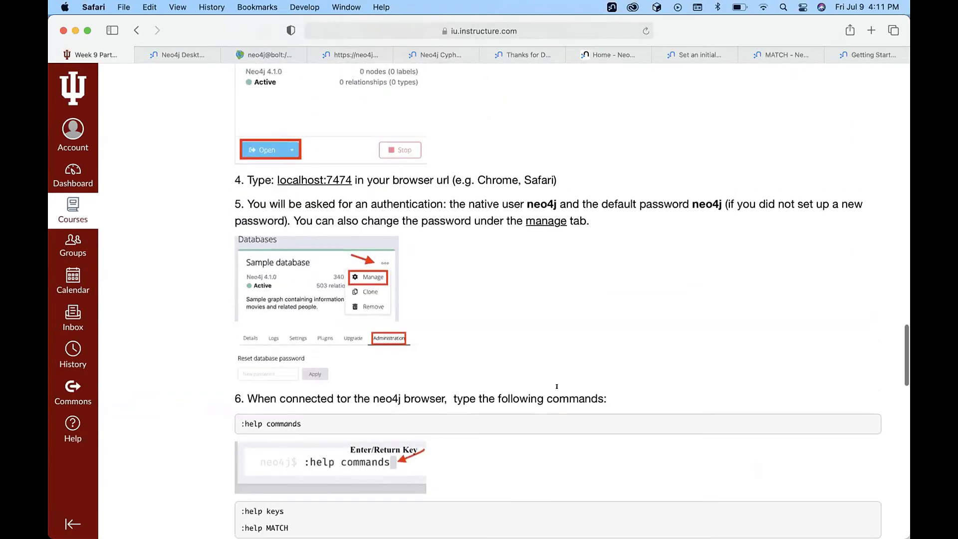
pyautogui.scroll(1, 501, 234)
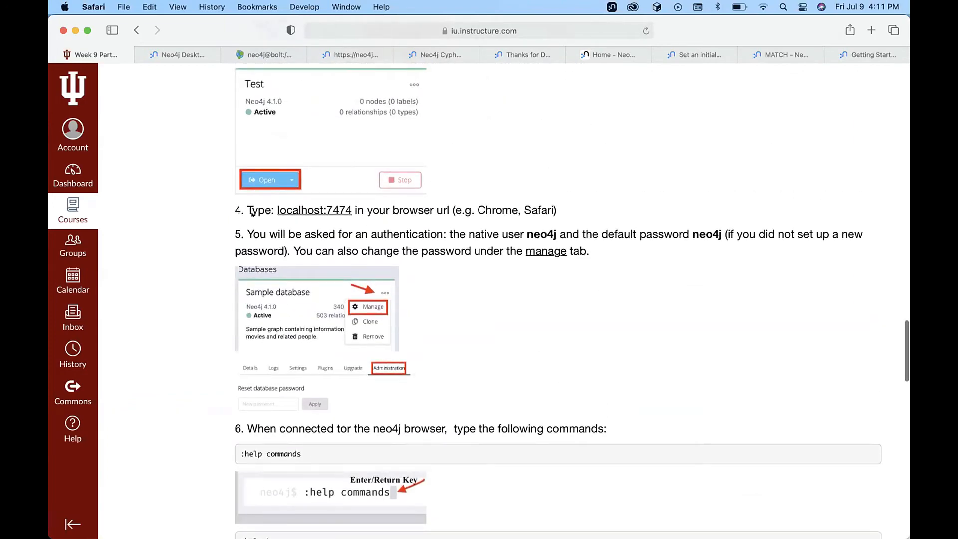
pyautogui.scroll(3, 479, 176)
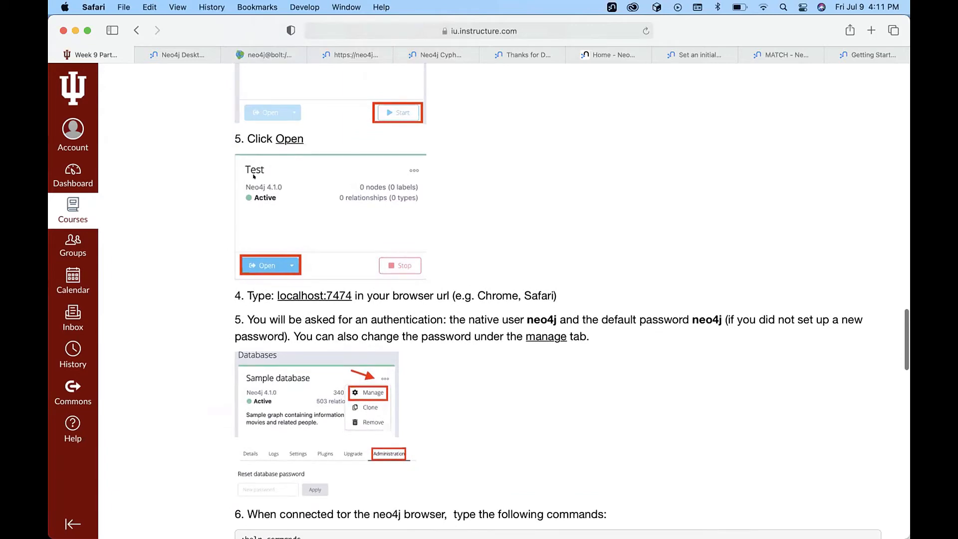
pyautogui.scroll(-2, 539, 280)
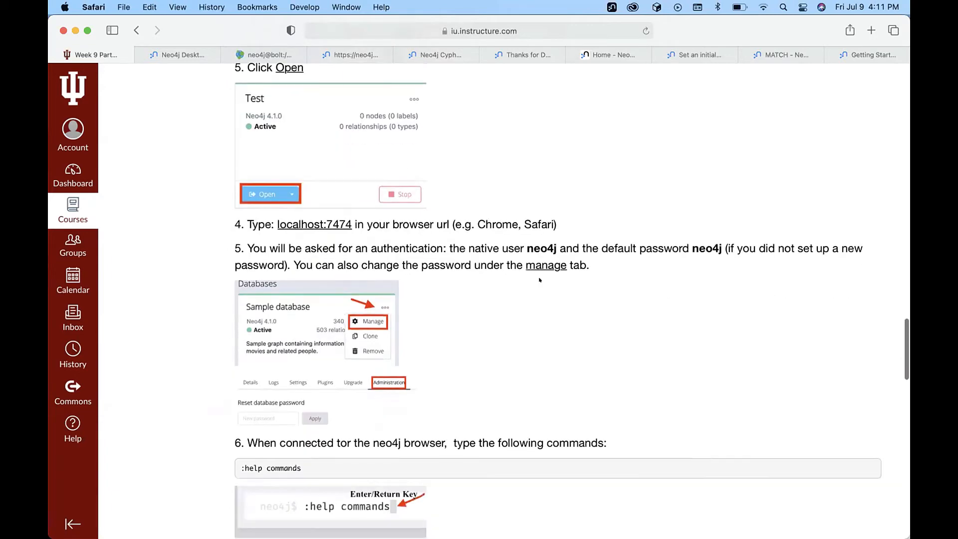
pyautogui.scroll(-2, 539, 280)
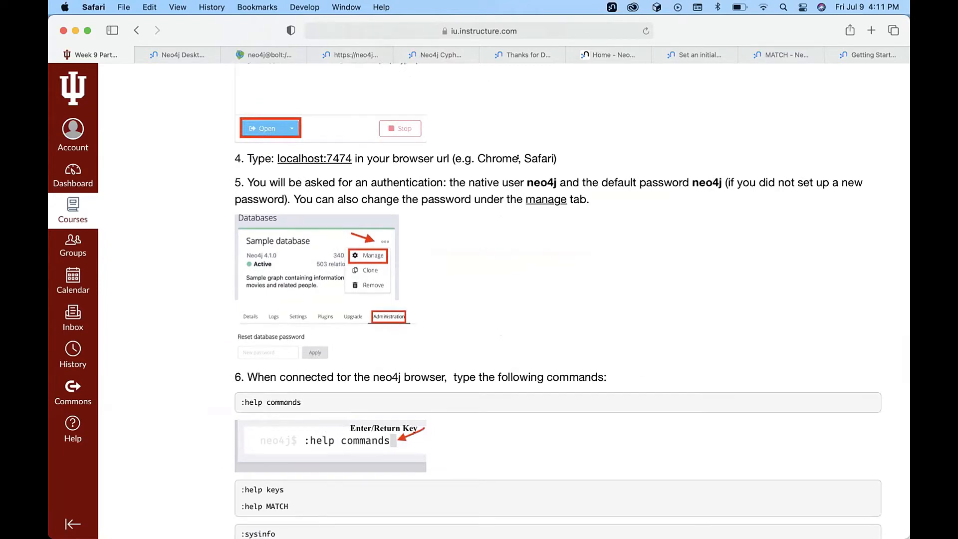
pyautogui.scroll(-1, 536, 273)
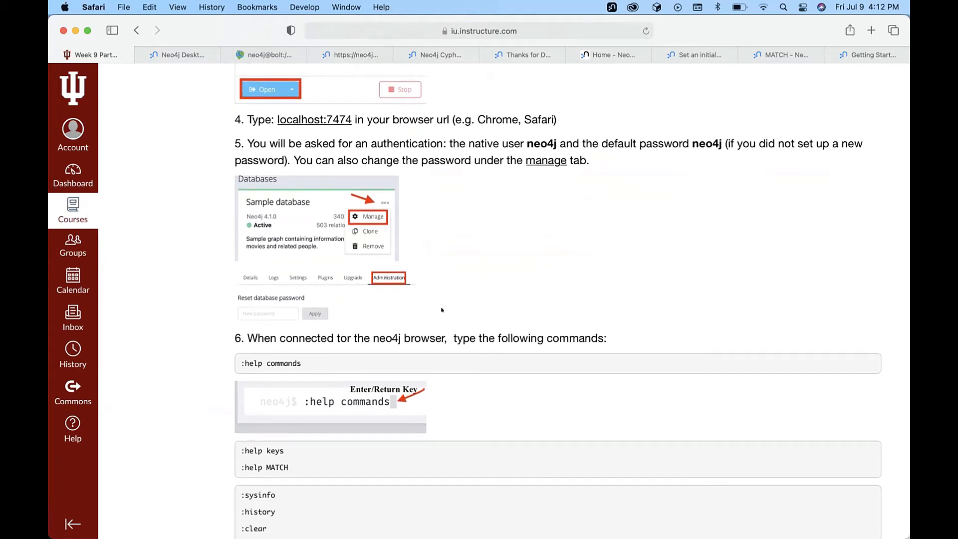
pyautogui.scroll(-3, 442, 310)
pyautogui.scroll(-2, 441, 310)
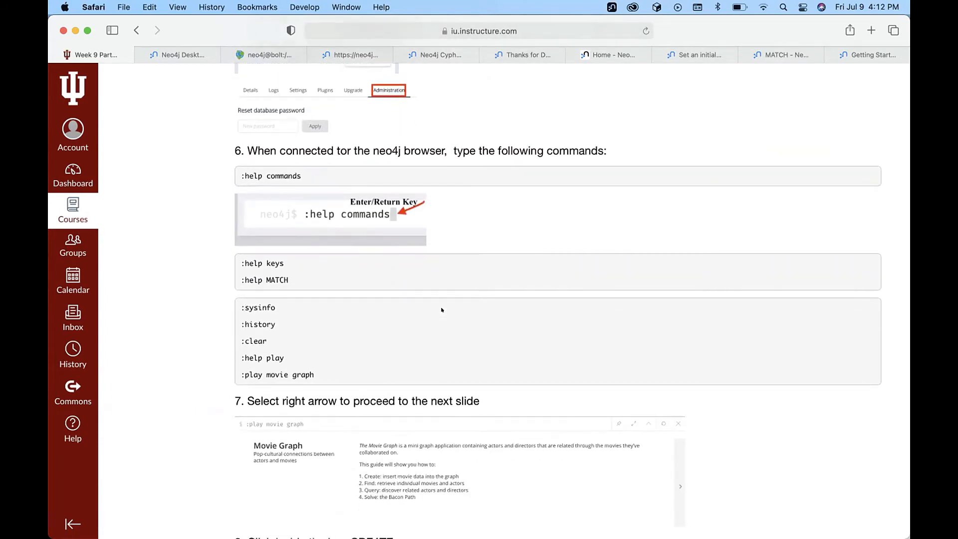
pyautogui.scroll(-1, 441, 310)
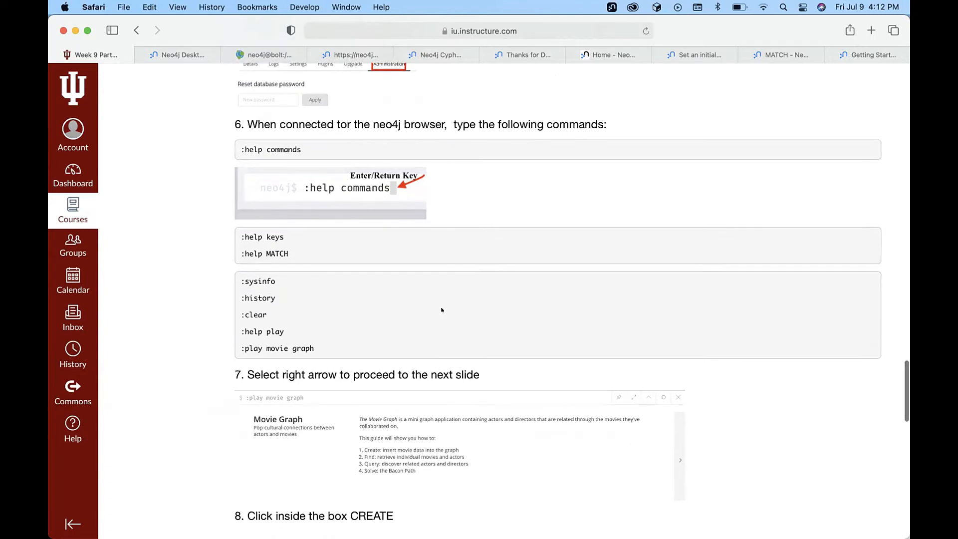
pyautogui.click(261, 53)
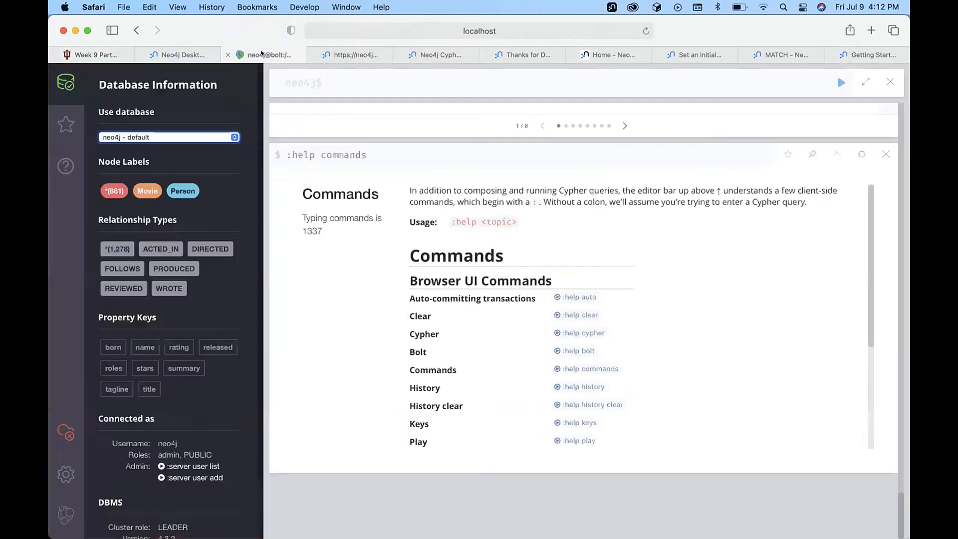
# Run 'help commands' without the colon, which fails with a syntax error.
pyautogui.scroll(-5, 442, 310)
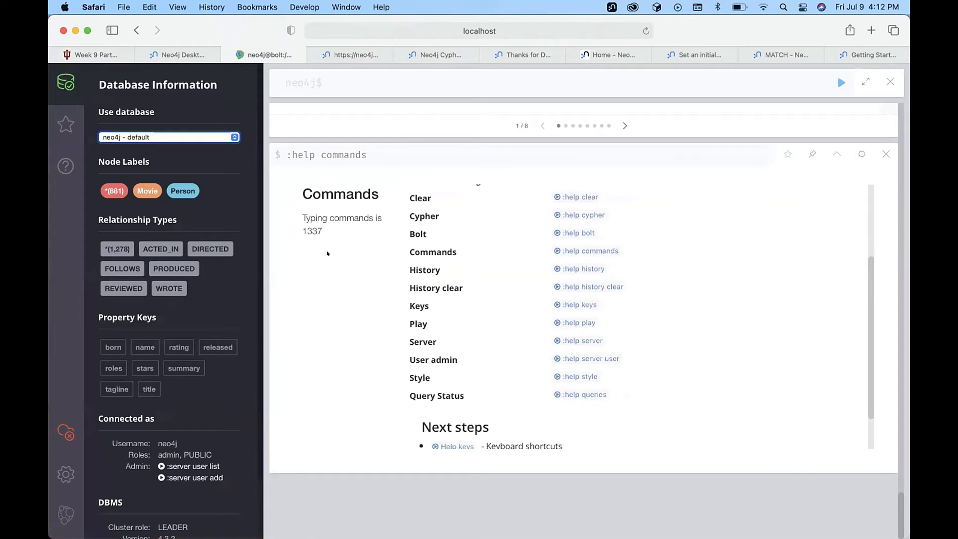
pyautogui.click(375, 156)
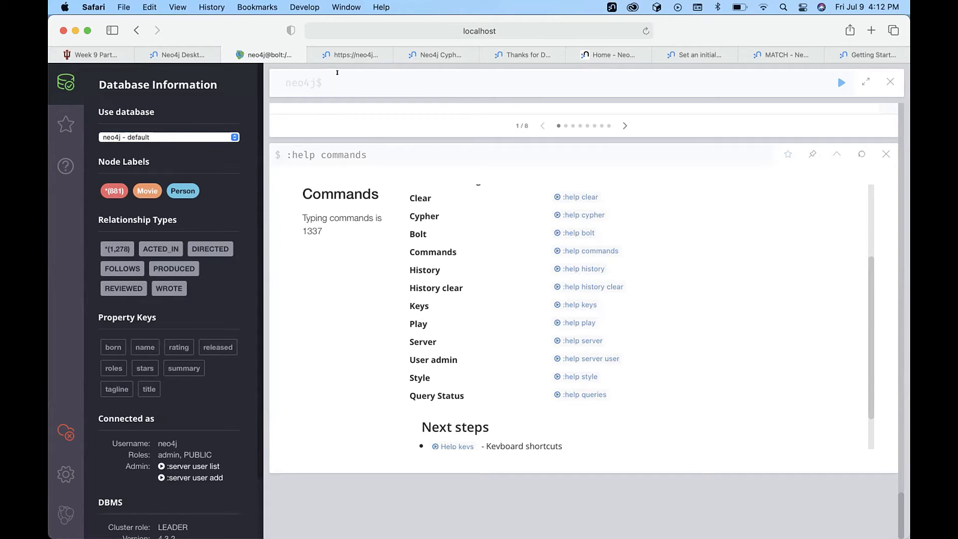
pyautogui.write('help commands')
pyautogui.click(840, 81)
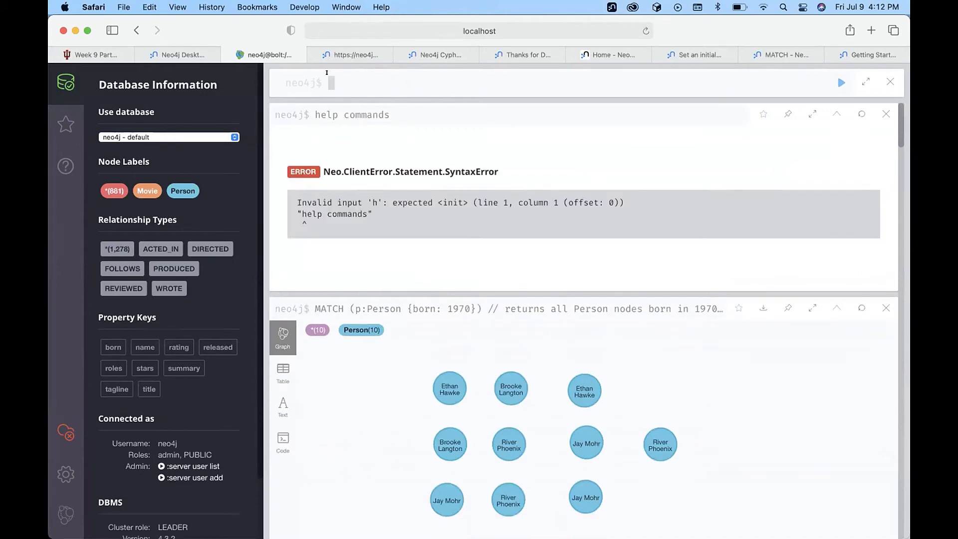
# Copy :help commands from the error frame into the editor and run it.
pyautogui.scroll(-10, 392, 333)
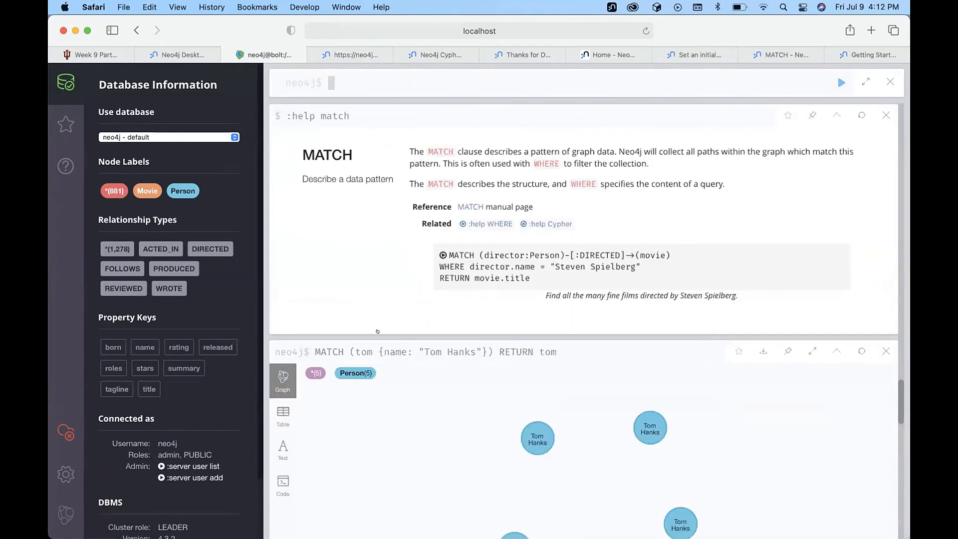
pyautogui.scroll(10, 385, 330)
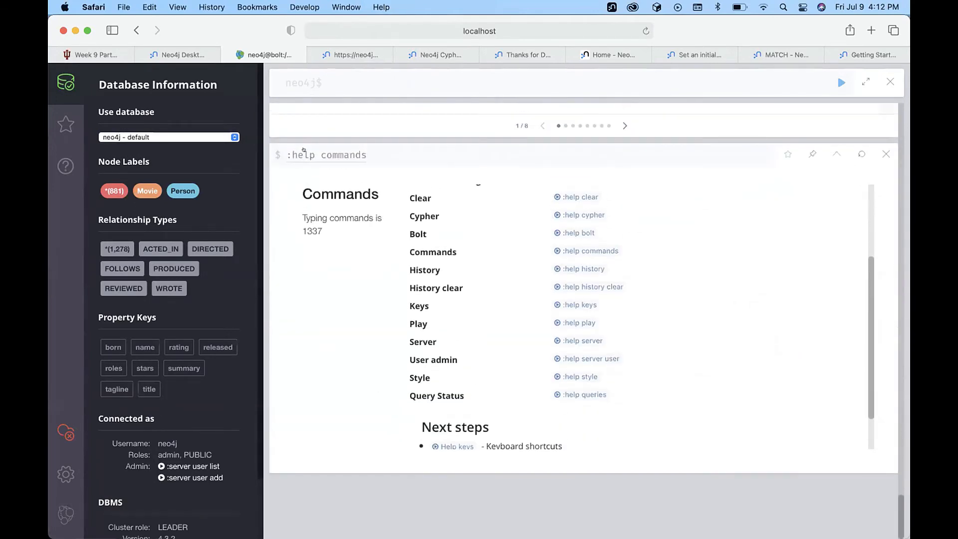
pyautogui.click(310, 158)
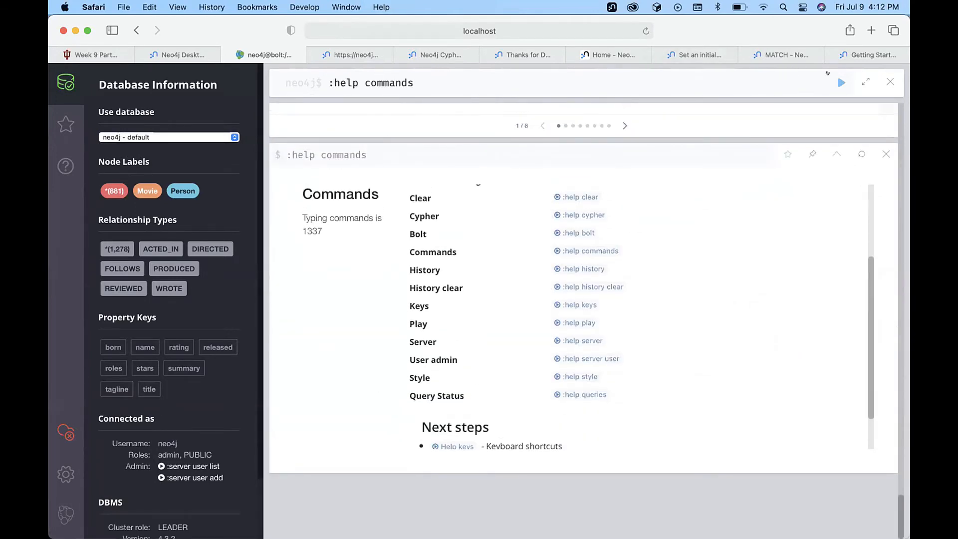
pyautogui.press('Return')
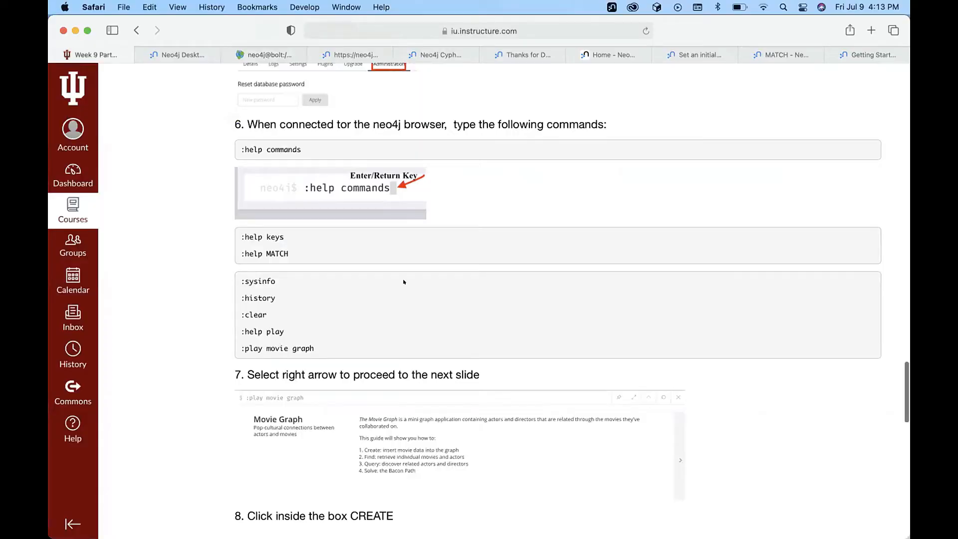
pyautogui.scroll(-1, 300, 140)
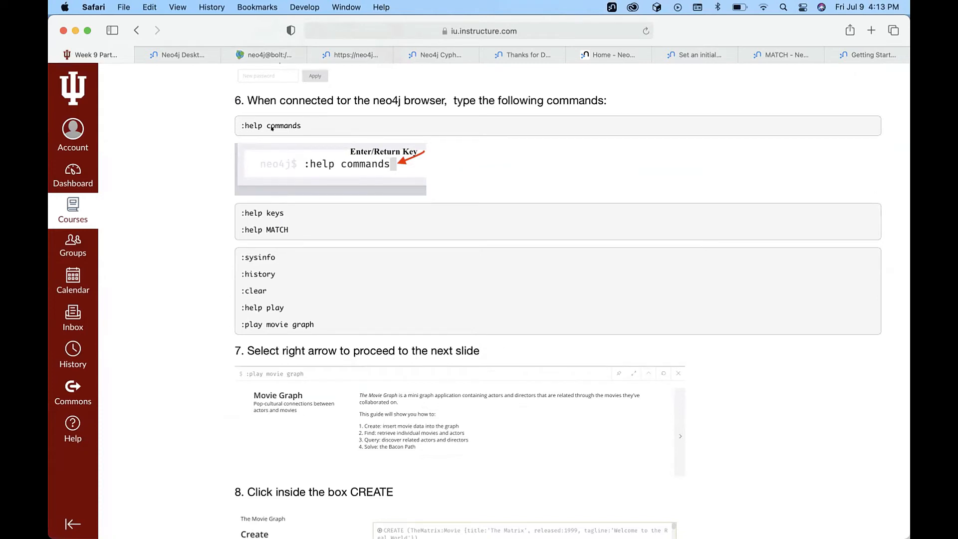
# Scroll the Canvas page to steps 6–9 on loading the Movie Graph, then switch back to Neo4j Browser.
pyautogui.scroll(-1, 348, 272)
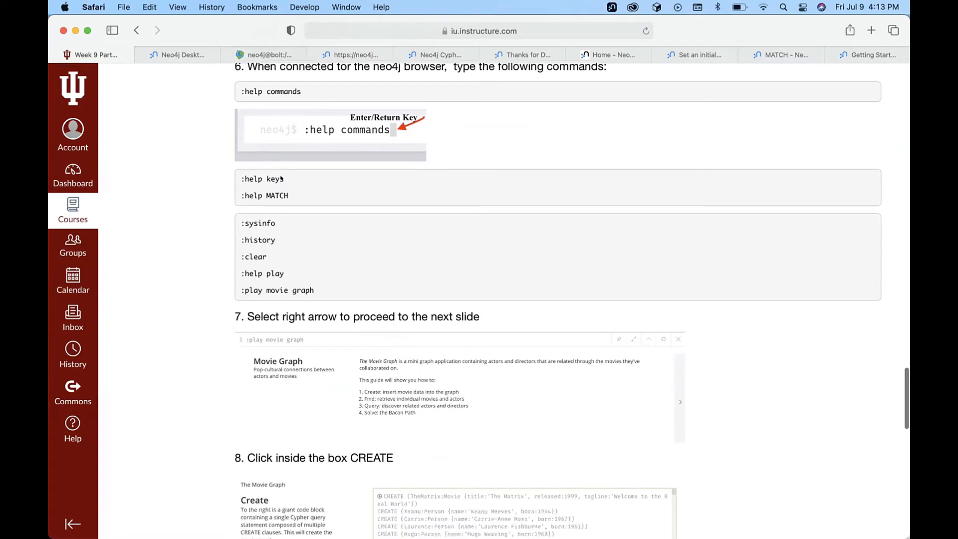
pyautogui.scroll(-4, 310, 262)
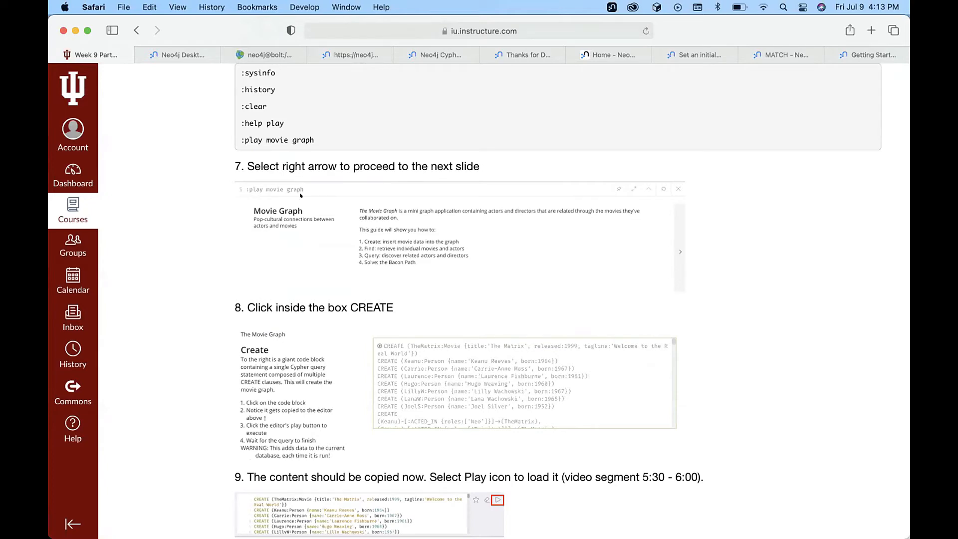
pyautogui.press('super+Tab')
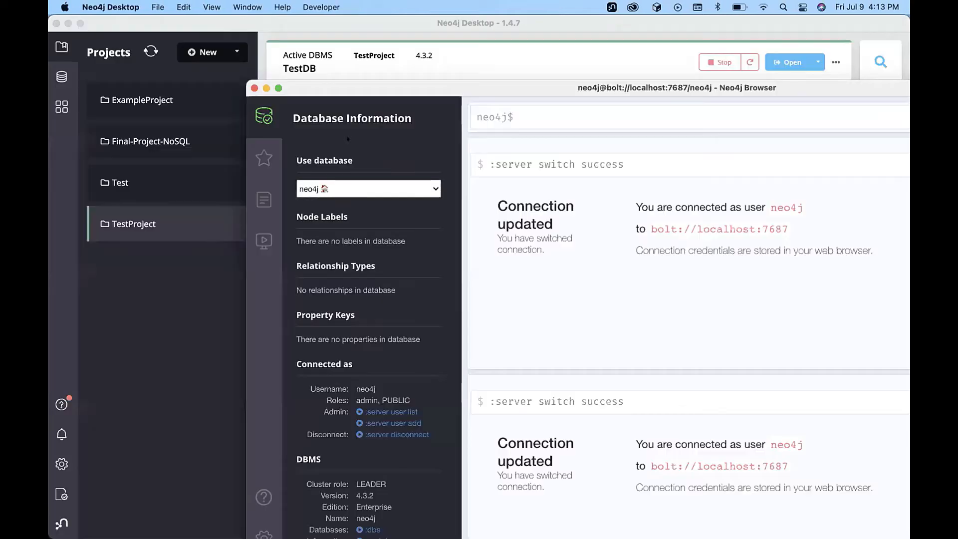
# Enter :play movie graph, maximize the Neo4j Browser window, and run the command.
pyautogui.write(':')
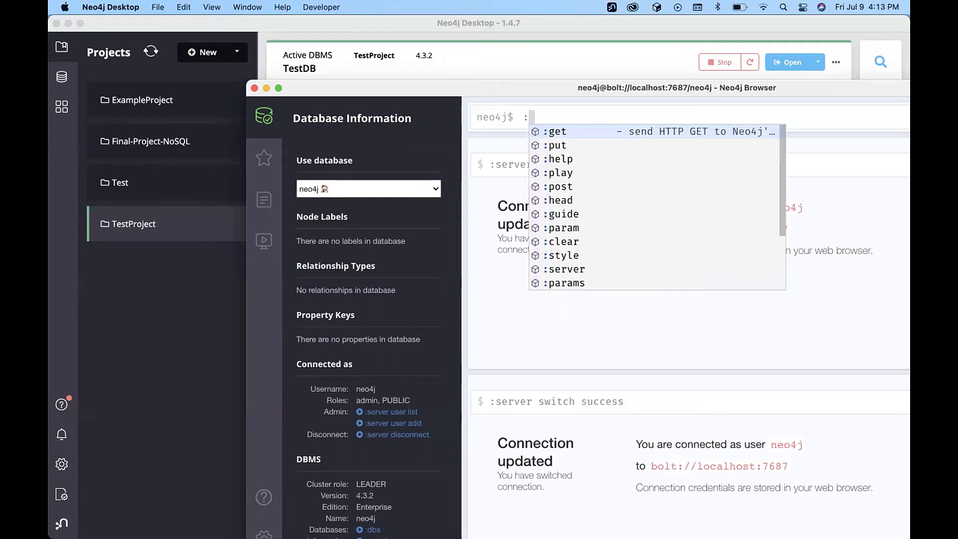
pyautogui.write('play mo')
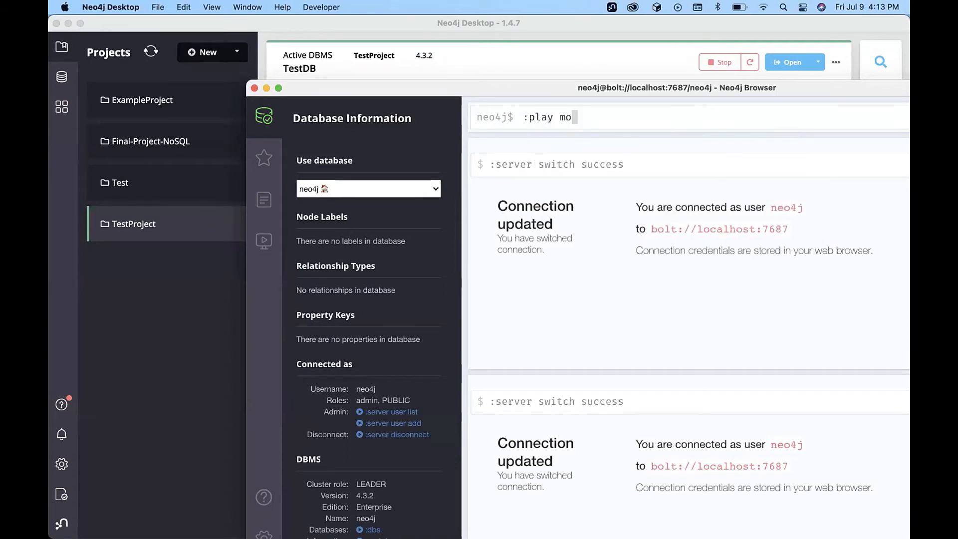
pyautogui.write('vie graph')
pyautogui.doubleClick(547, 90)
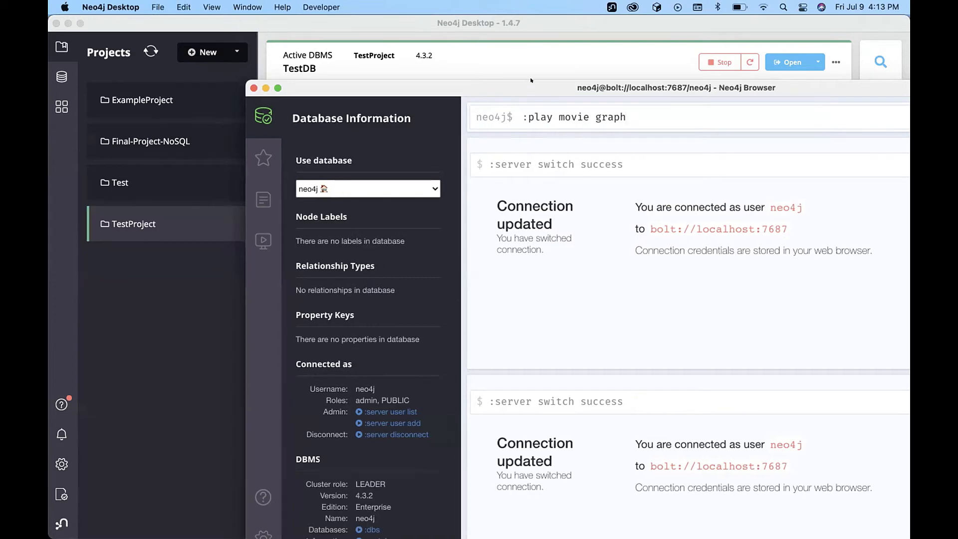
pyautogui.click(838, 52)
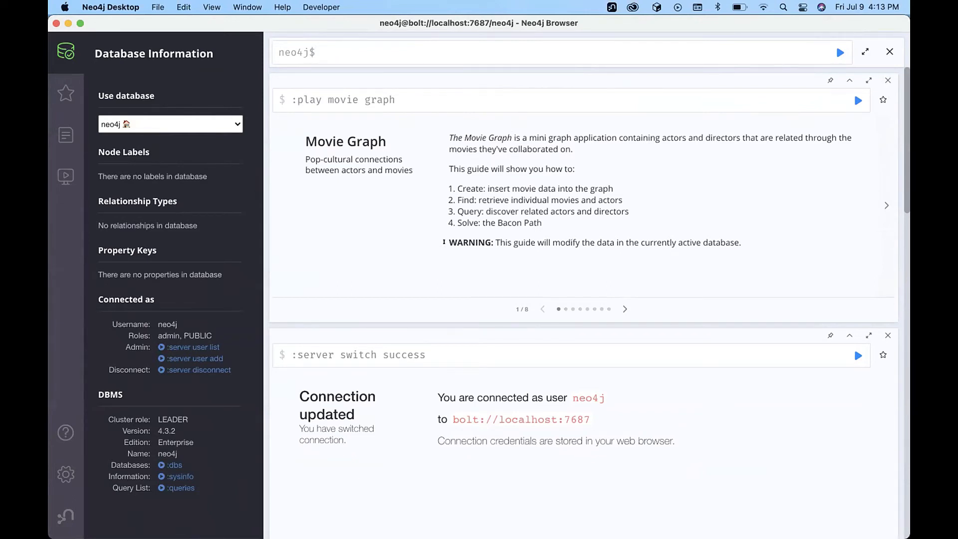
# Move to the guide's Create slide, copy its CREATE script, and run it to build the movie graph.
pyautogui.click(624, 306)
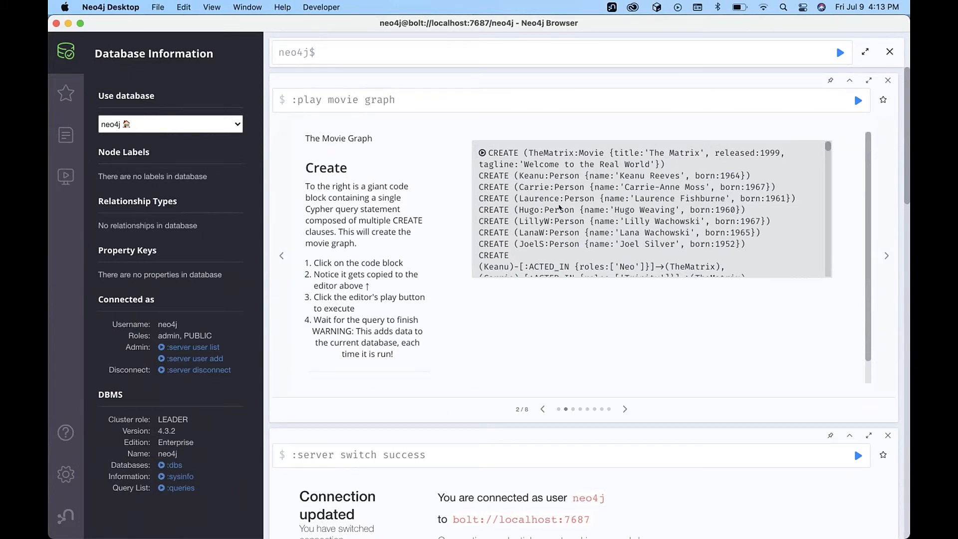
pyautogui.click(560, 209)
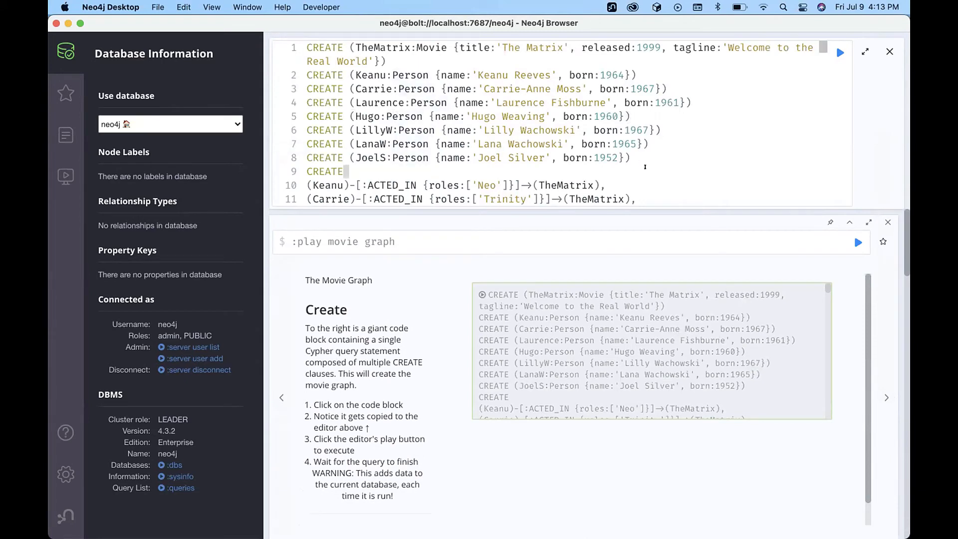
pyautogui.scroll(-20, 645, 167)
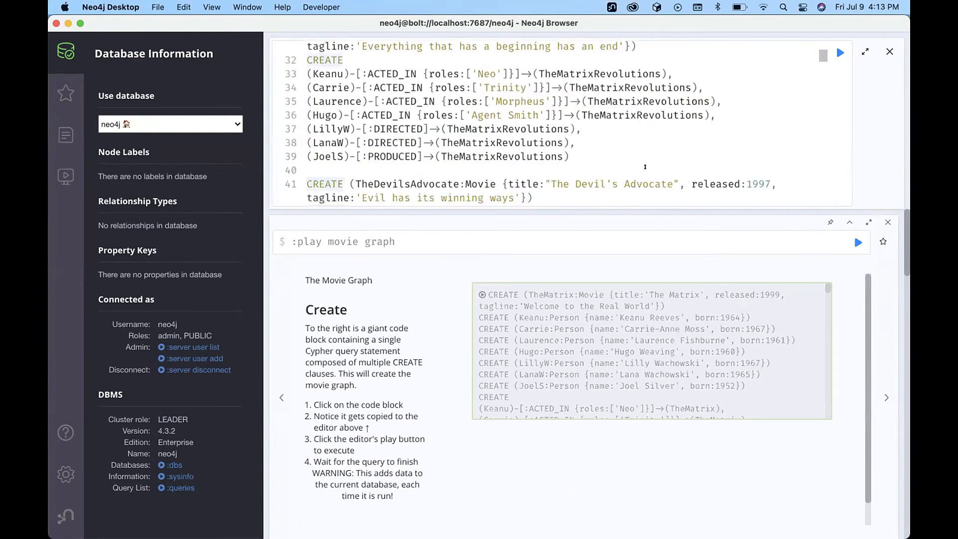
pyautogui.scroll(-20, 645, 166)
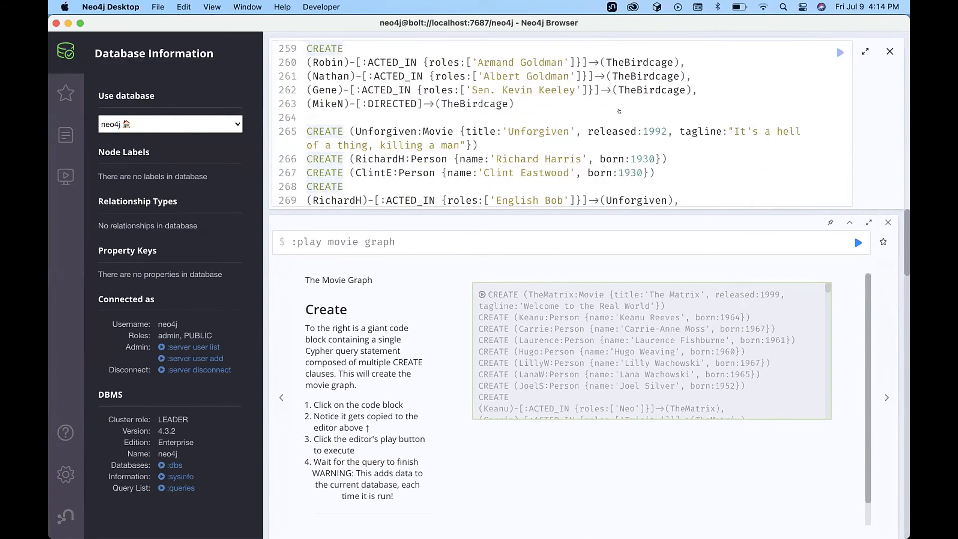
pyautogui.press('super+Return')
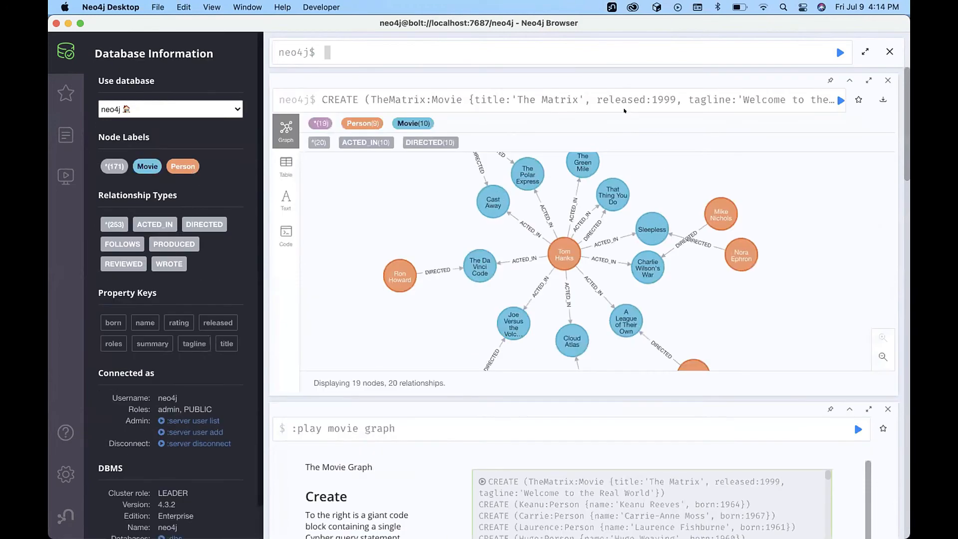
# Drag the Tom Hanks node, check step 10 in Canvas, then advance the guide to the Find slide.
pyautogui.moveTo(559, 256); pyautogui.dragTo(542, 256)
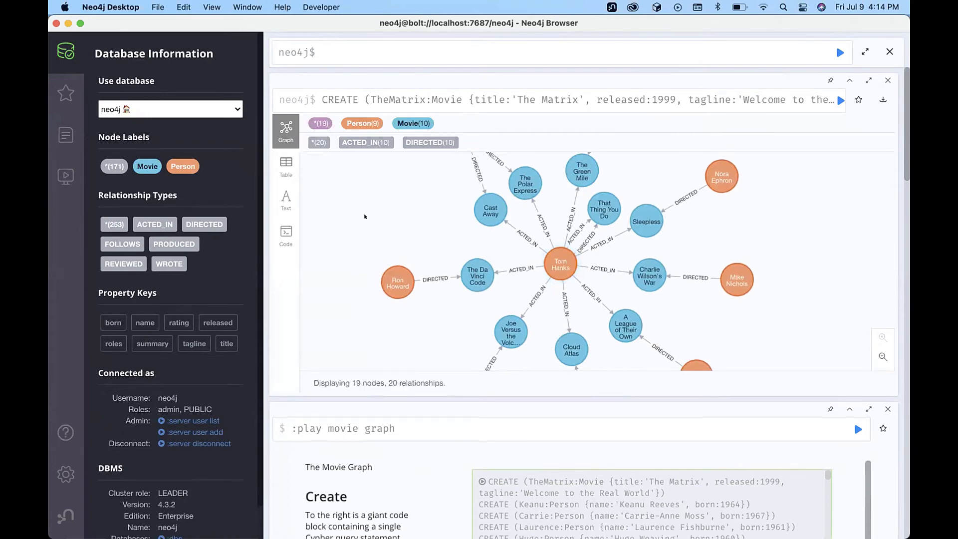
pyautogui.press('super+Tab')
pyautogui.scroll(-5, 367, 310)
pyautogui.scroll(-5, 367, 310)
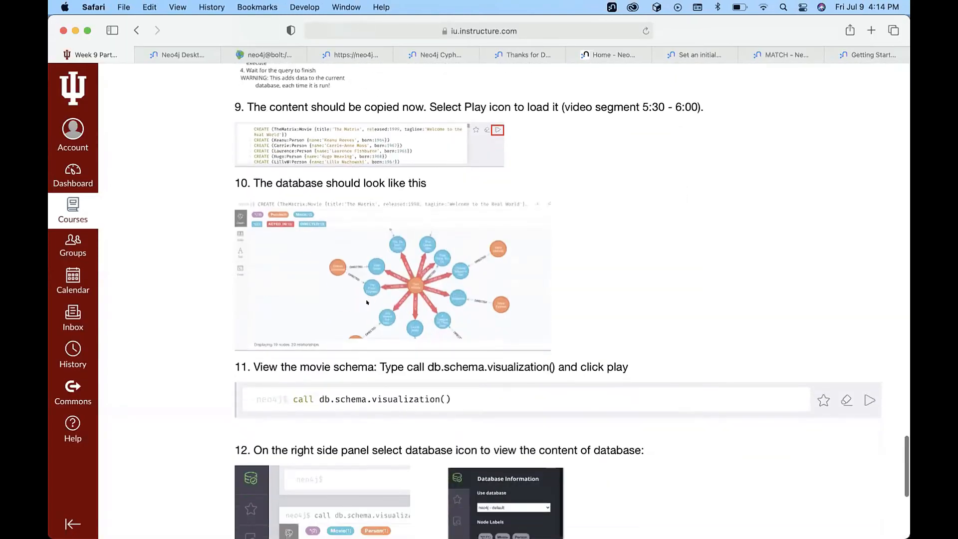
pyautogui.press('super+Tab')
pyautogui.scroll(-5, 843, 179)
pyautogui.scroll(-10, 619, 361)
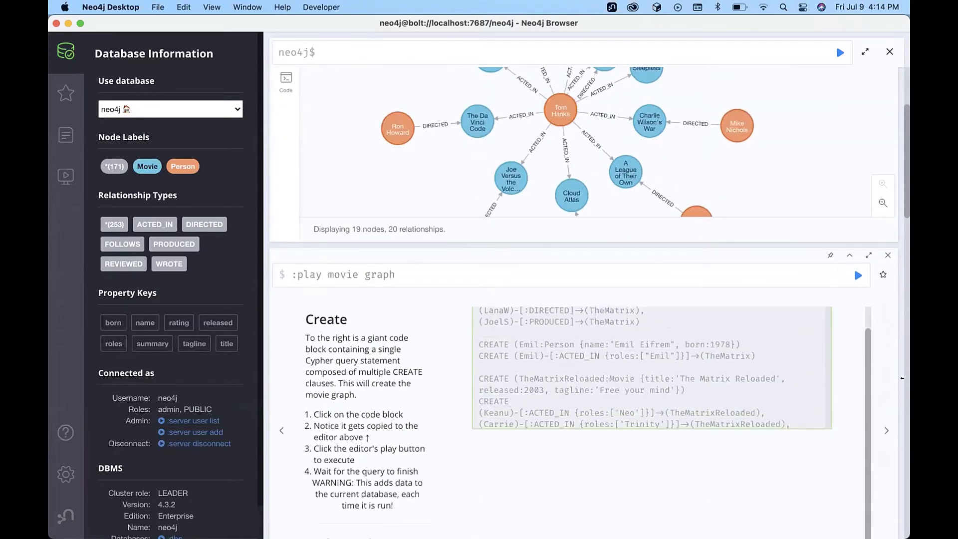
pyautogui.scroll(-5, 901, 378)
pyautogui.click(625, 407)
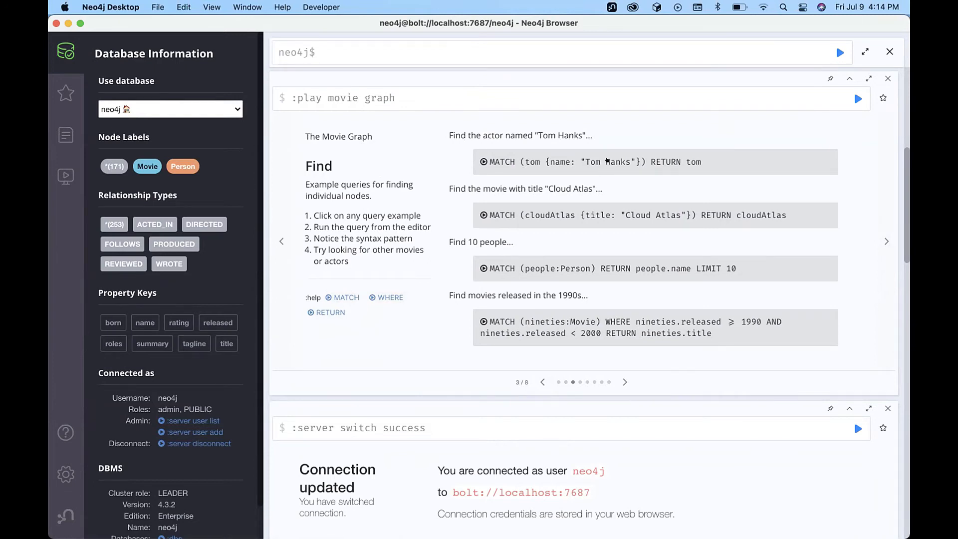
# Run MATCH (tom {name: "Tom Hanks"}) RETURN tom, inspect the node, and close a connection-success frame.
pyautogui.click(479, 161)
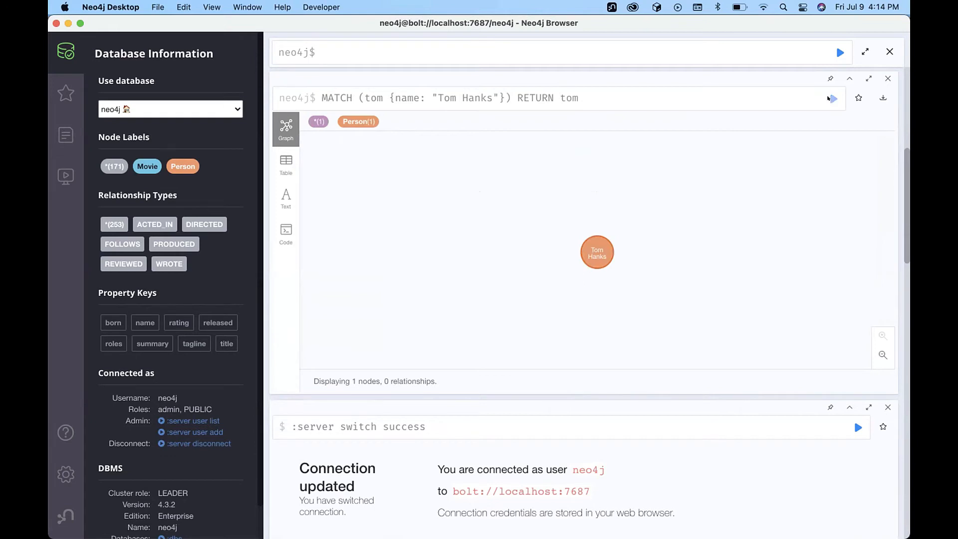
pyautogui.moveTo(591, 255)
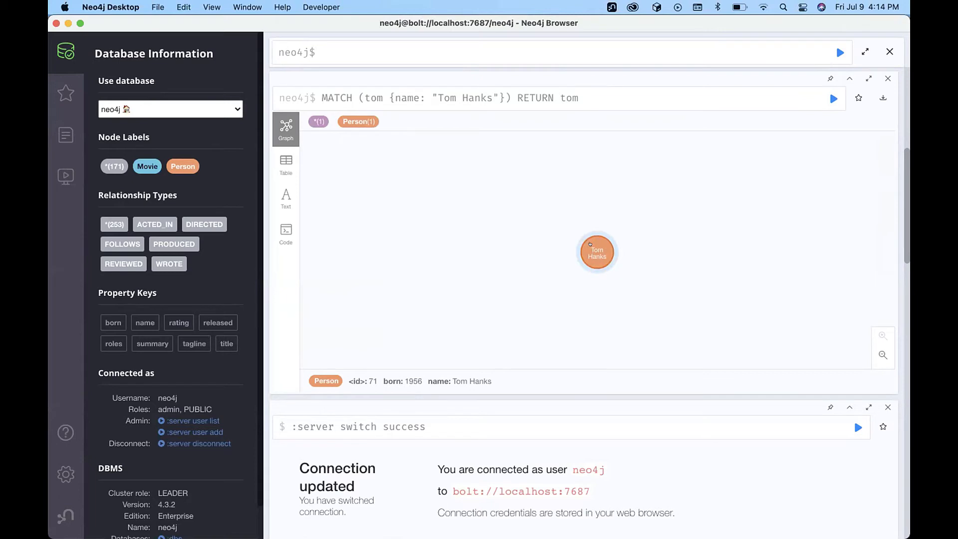
pyautogui.scroll(-5, 535, 377)
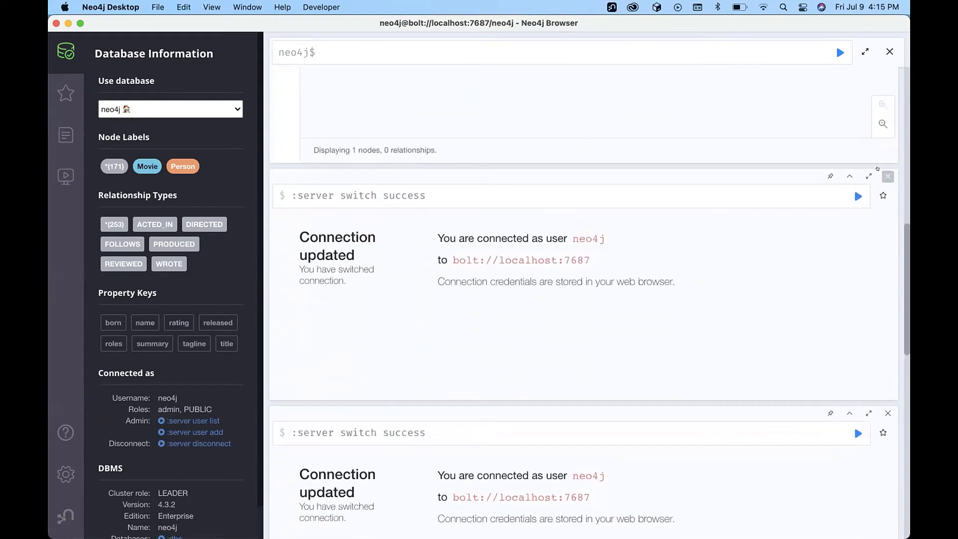
pyautogui.click(887, 175)
# Close the remaining old frames and reopen the guide with :play movie graph.
pyautogui.click(887, 176)
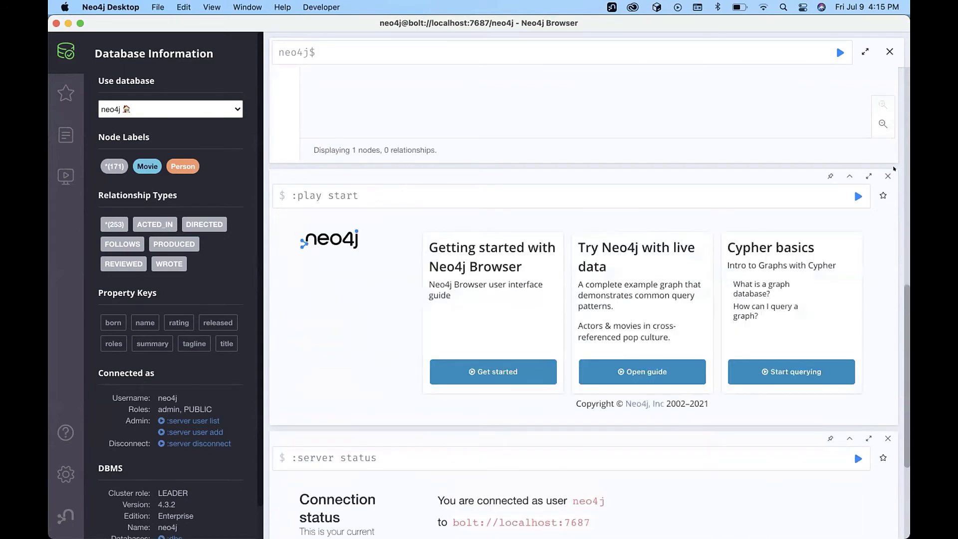
pyautogui.click(888, 176)
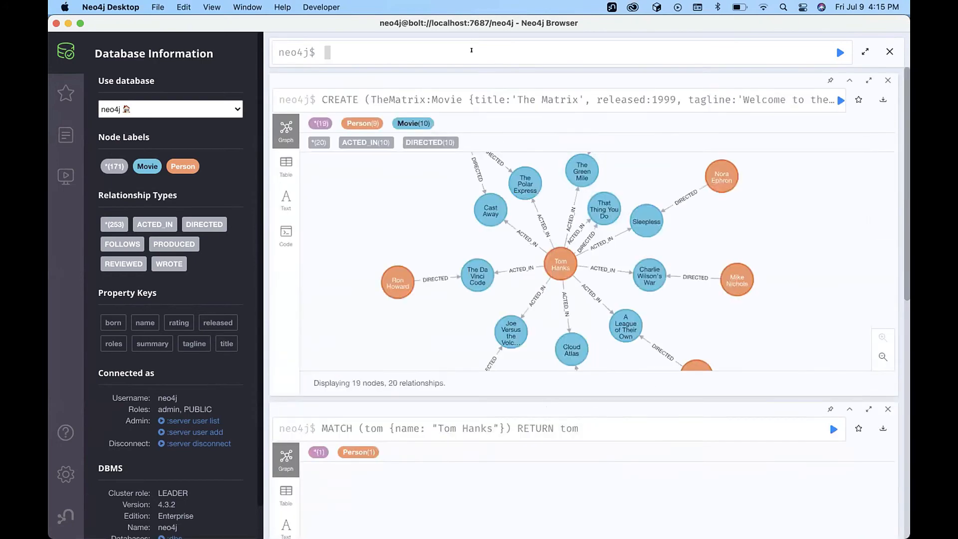
pyautogui.write(':play movie ')
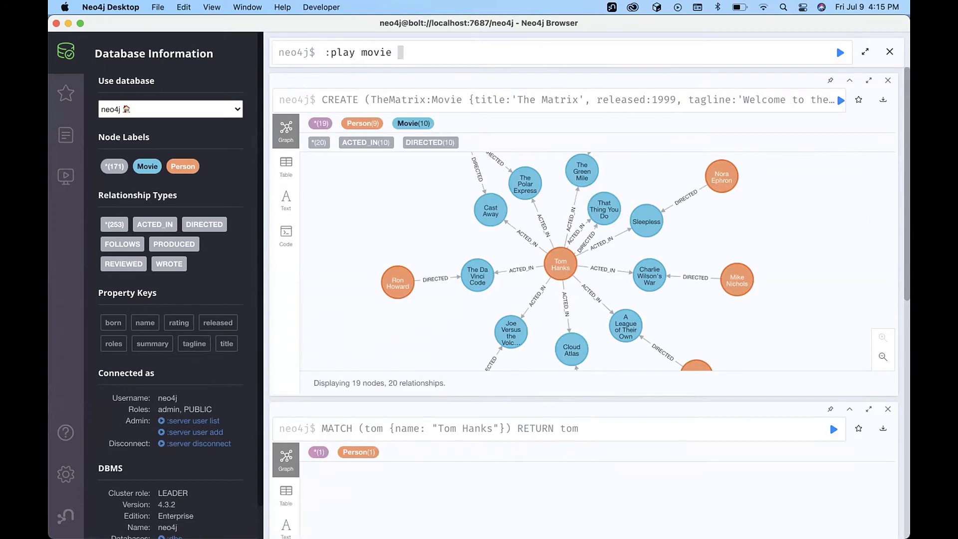
pyautogui.write('graph')
pyautogui.press('Return')
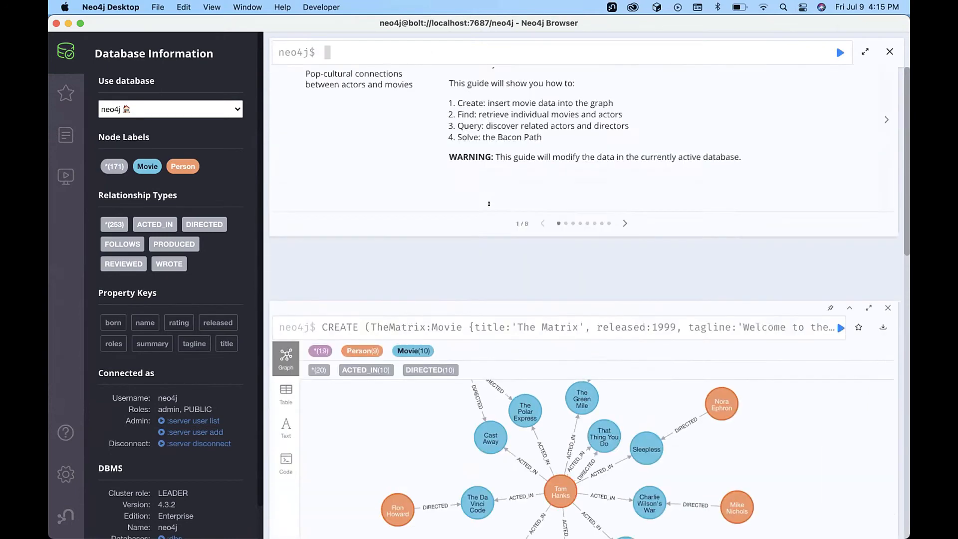
# Advance the guide to the Find slide and copy the 1990s movies query into the editor.
pyautogui.click(625, 306)
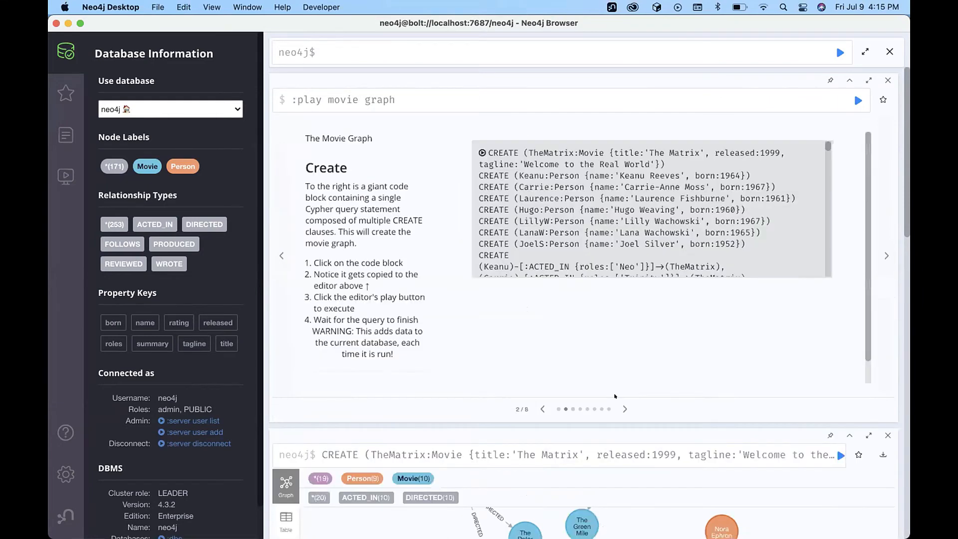
pyautogui.click(624, 408)
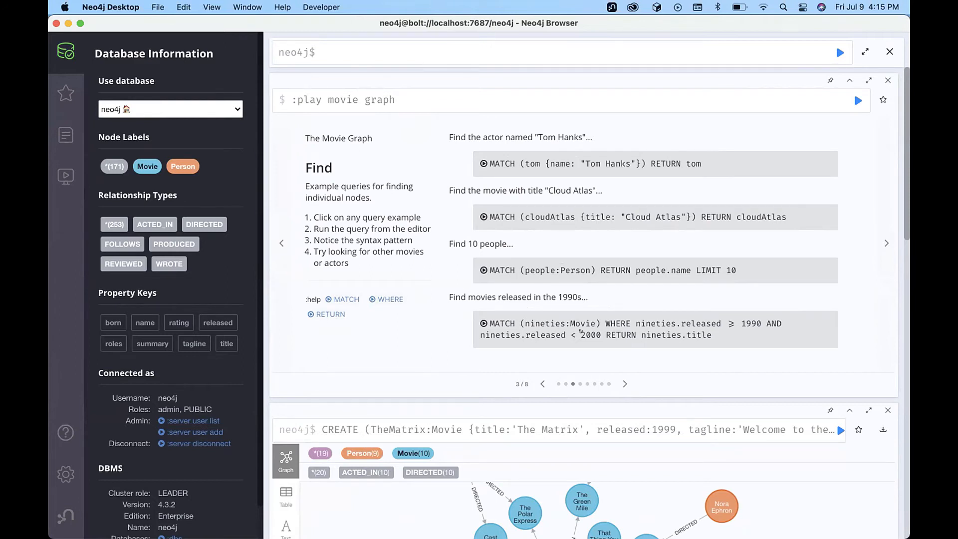
pyautogui.click(580, 330)
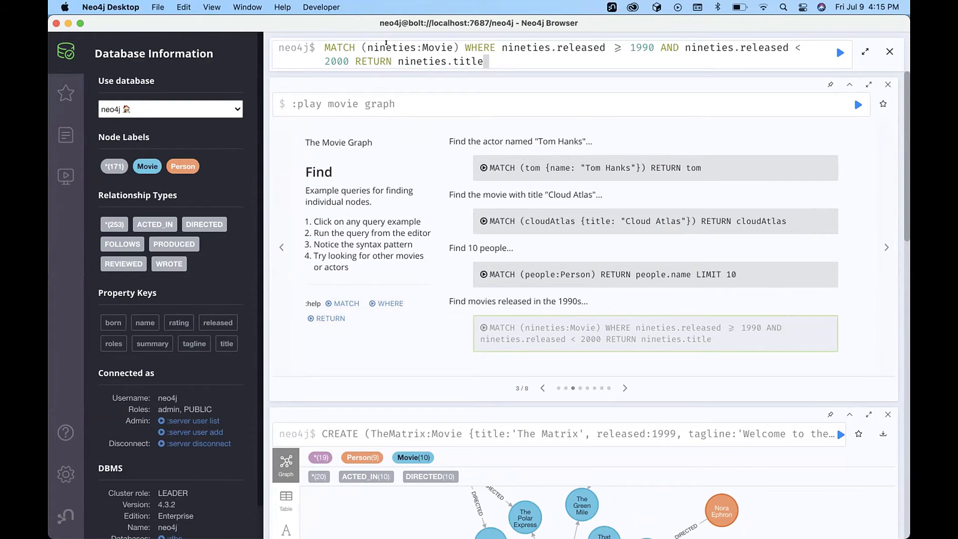
# Walk through the query by selecting the nineties variable, the Movie label and the released property.
pyautogui.doubleClick(384, 47)
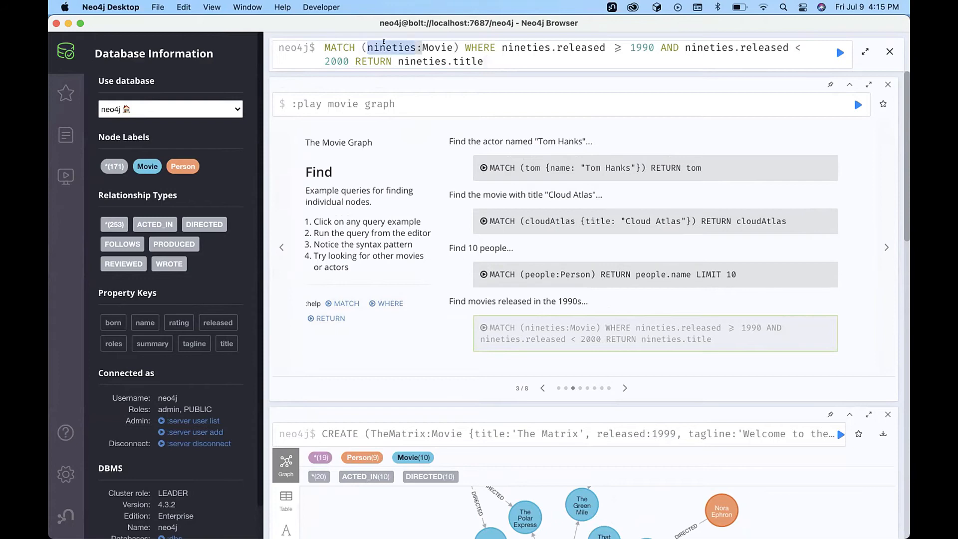
pyautogui.doubleClick(437, 47)
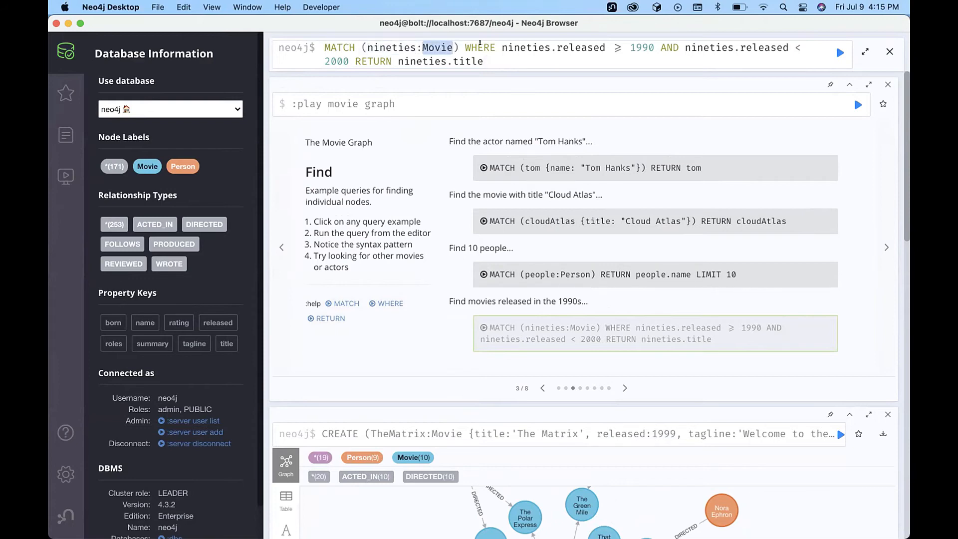
pyautogui.click(481, 46)
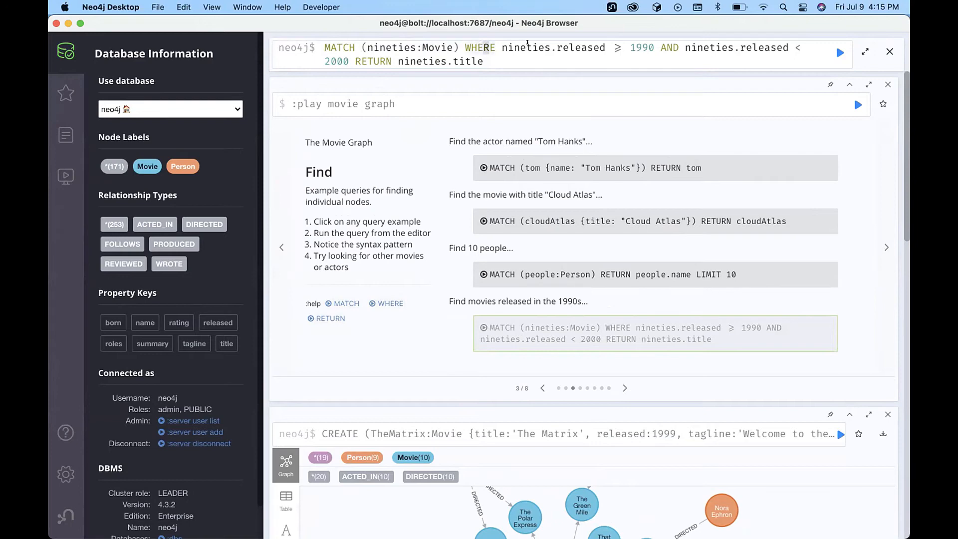
pyautogui.doubleClick(528, 47)
pyautogui.doubleClick(578, 47)
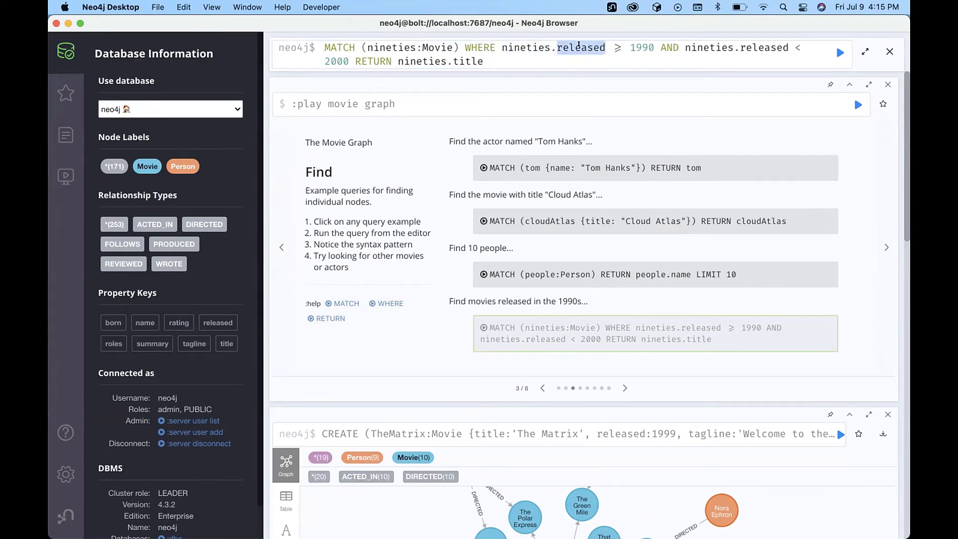
pyautogui.click(443, 47)
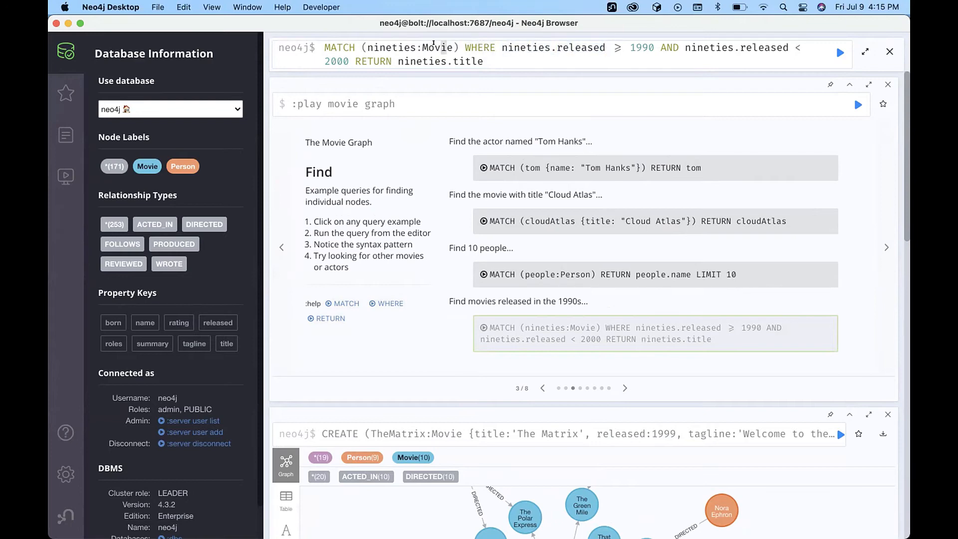
# Highlight nineties, Movie, both released conditions and the year 1990 to explain the WHERE clause.
pyautogui.doubleClick(433, 47)
pyautogui.doubleClick(385, 47)
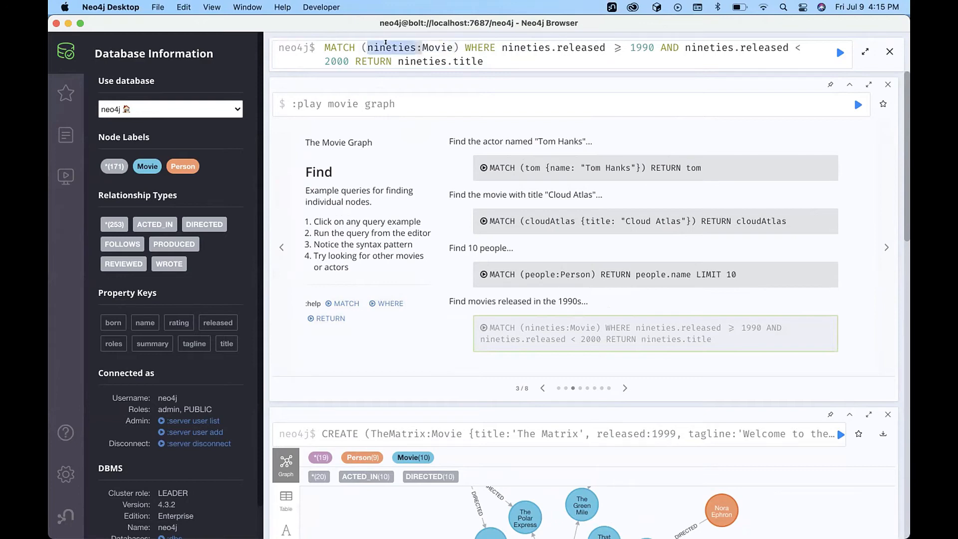
pyautogui.doubleClick(437, 47)
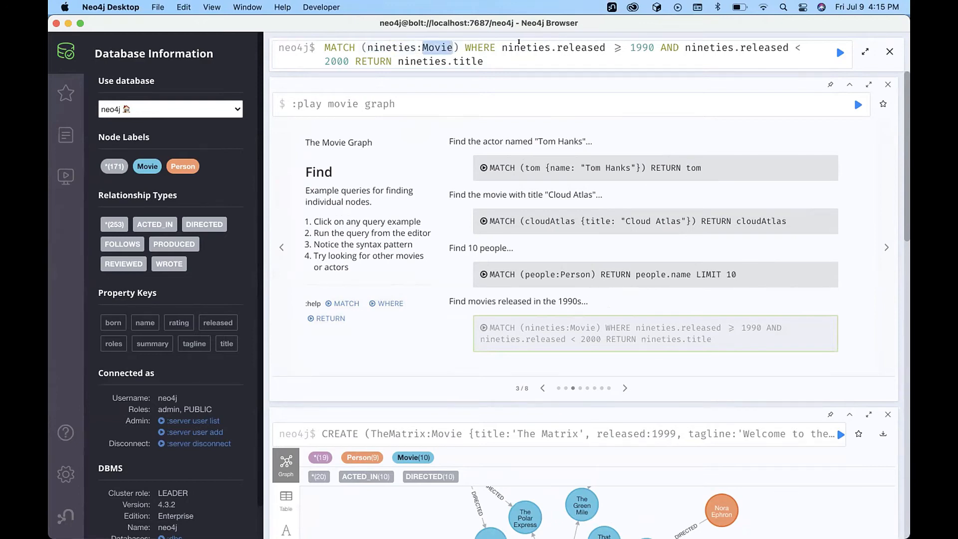
pyautogui.doubleClick(519, 47)
pyautogui.doubleClick(595, 47)
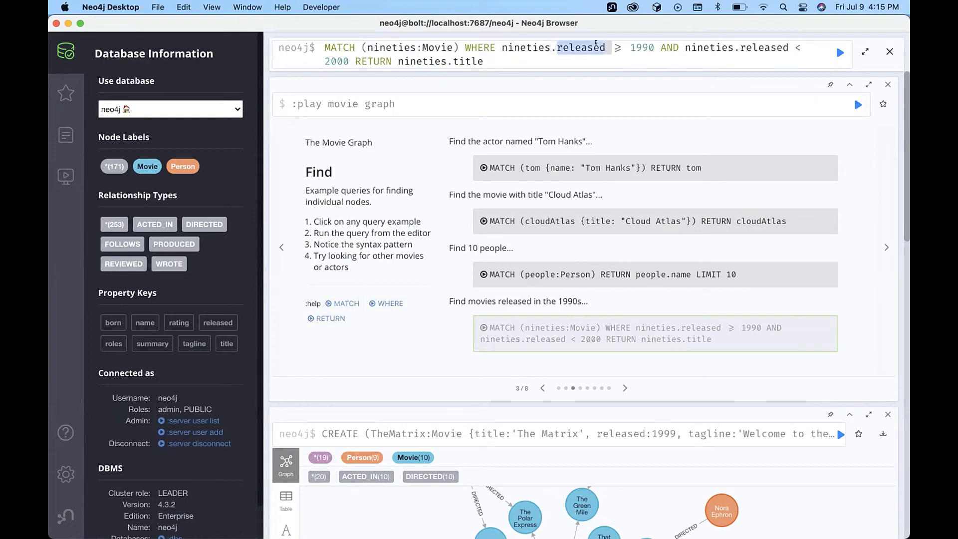
pyautogui.doubleClick(635, 46)
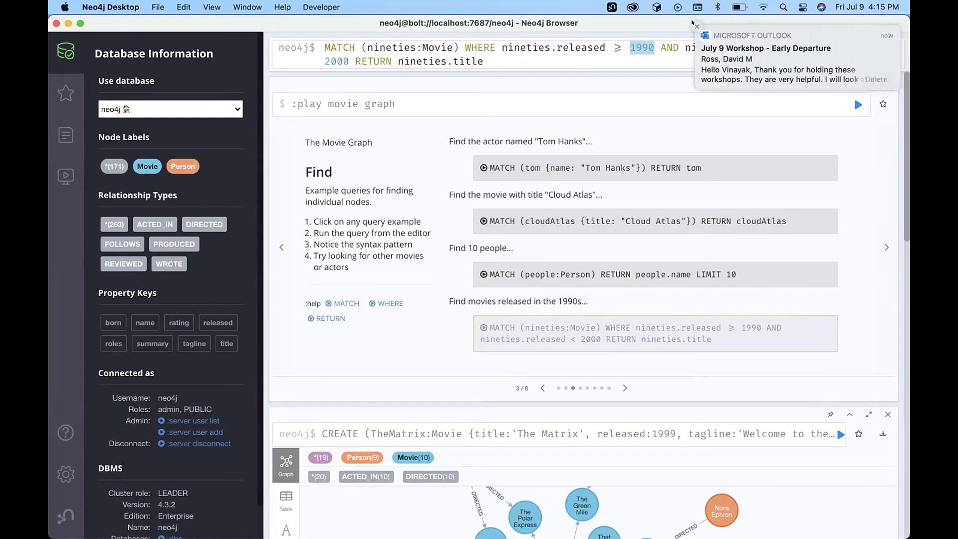
# Dismiss the notification and run the 1990s query, listing 20 titles starting with The Matrix.
pyautogui.click(695, 25)
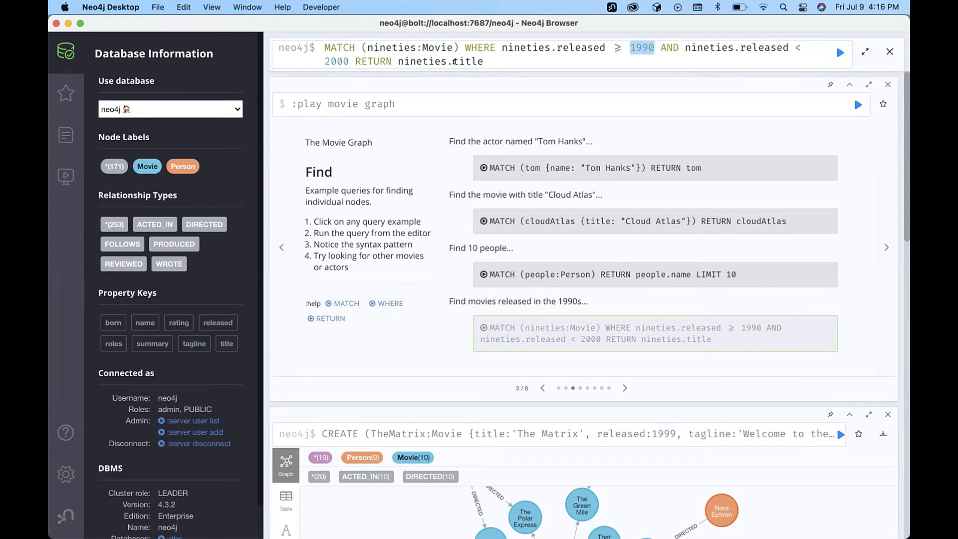
pyautogui.click(681, 61)
pyautogui.click(838, 52)
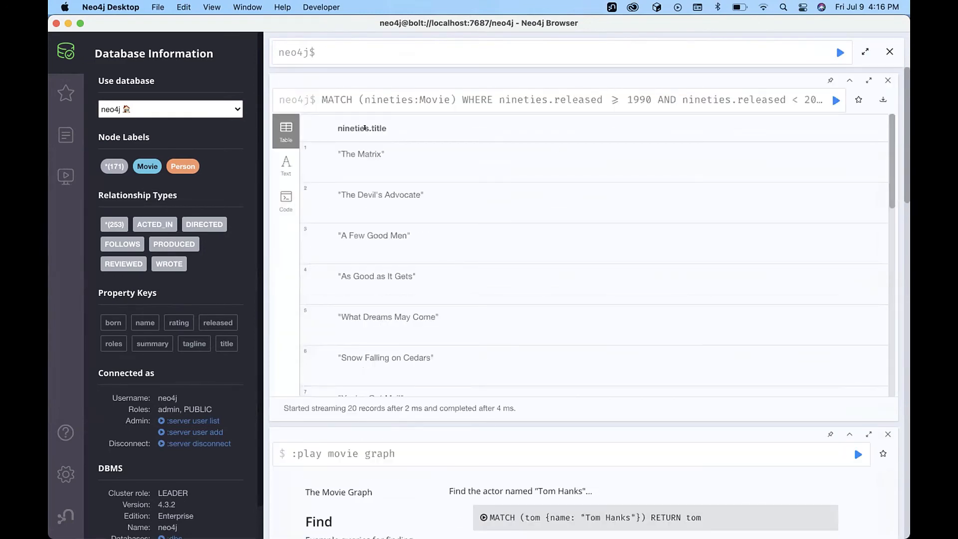
# In the result frame's editor, delete '.title' so the query ends RETURN nineties.
pyautogui.scroll(-5, 415, 339)
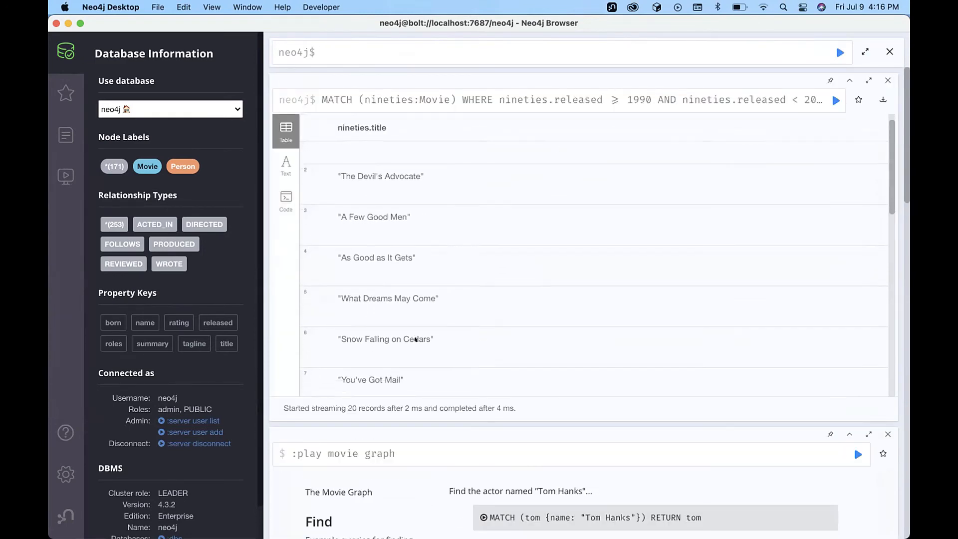
pyautogui.scroll(5, 415, 339)
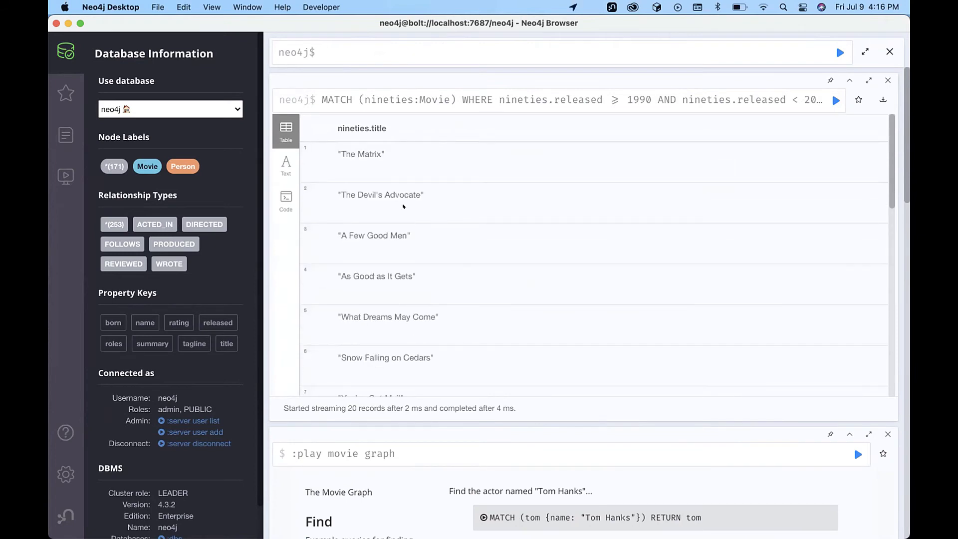
pyautogui.click(577, 100)
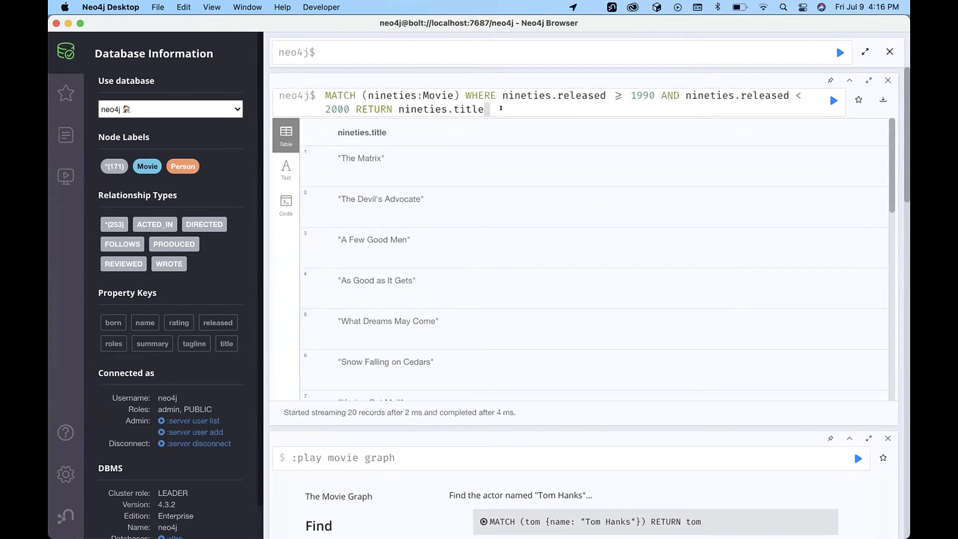
pyautogui.click(454, 102)
pyautogui.doubleClick(454, 103)
pyautogui.doubleClick(432, 94)
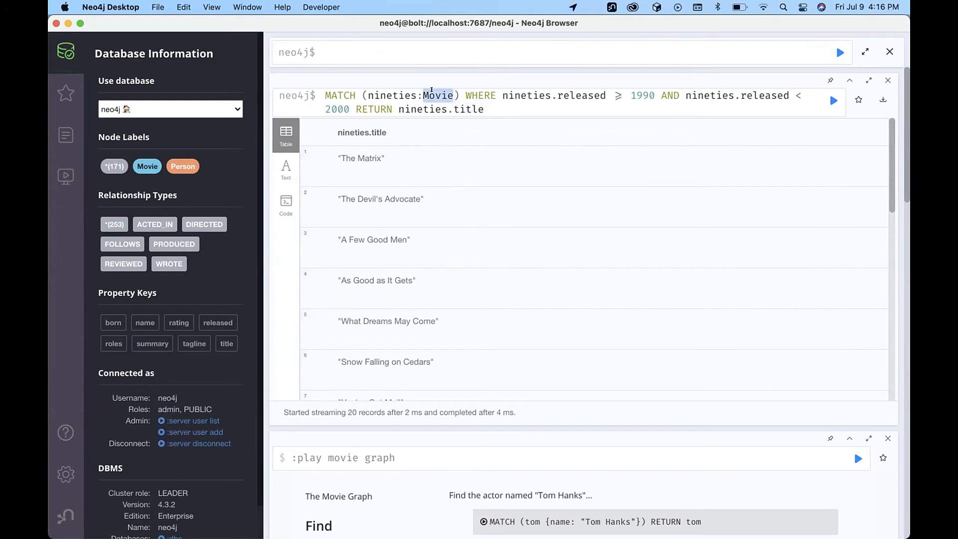
pyautogui.doubleClick(478, 103)
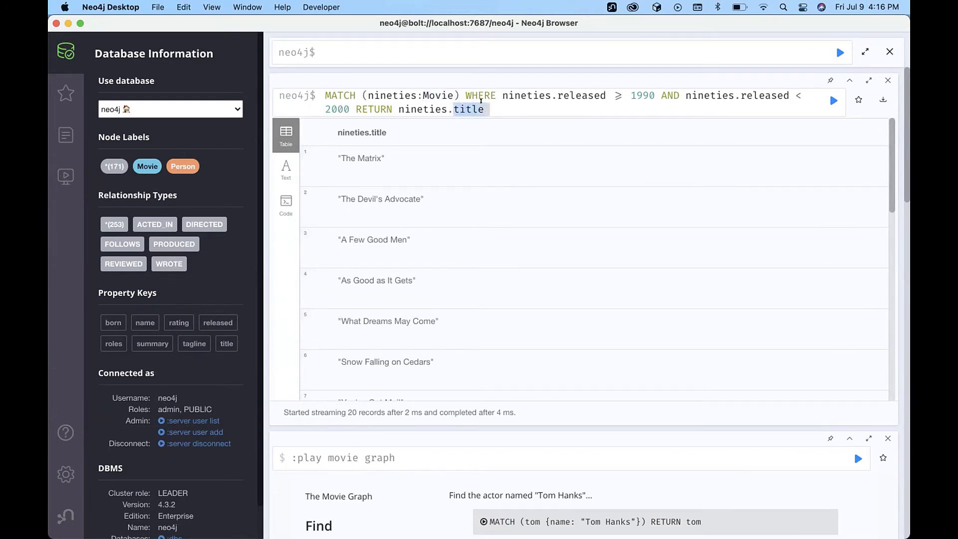
pyautogui.press('BackSpace')
pyautogui.press('BackSpace')
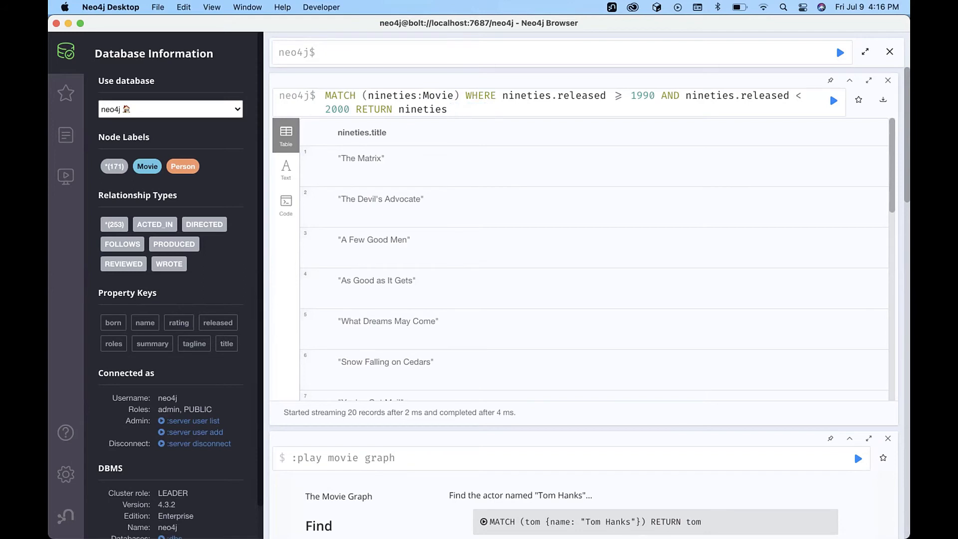
# Re-run the edited query and rearrange the 20 Movie nodes, including Johnny Mnemonic, in Graph view.
pyautogui.click(830, 101)
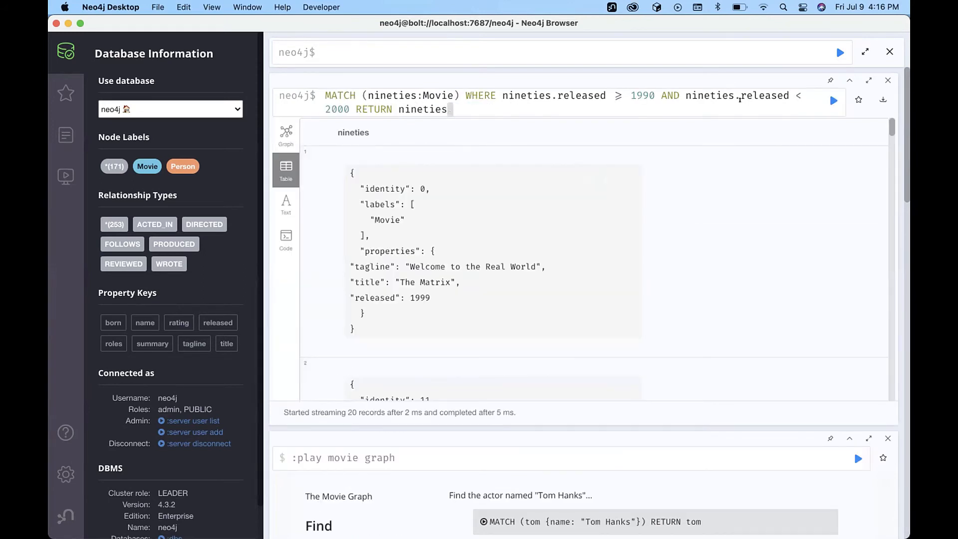
pyautogui.moveTo(734, 94); pyautogui.dragTo(787, 89)
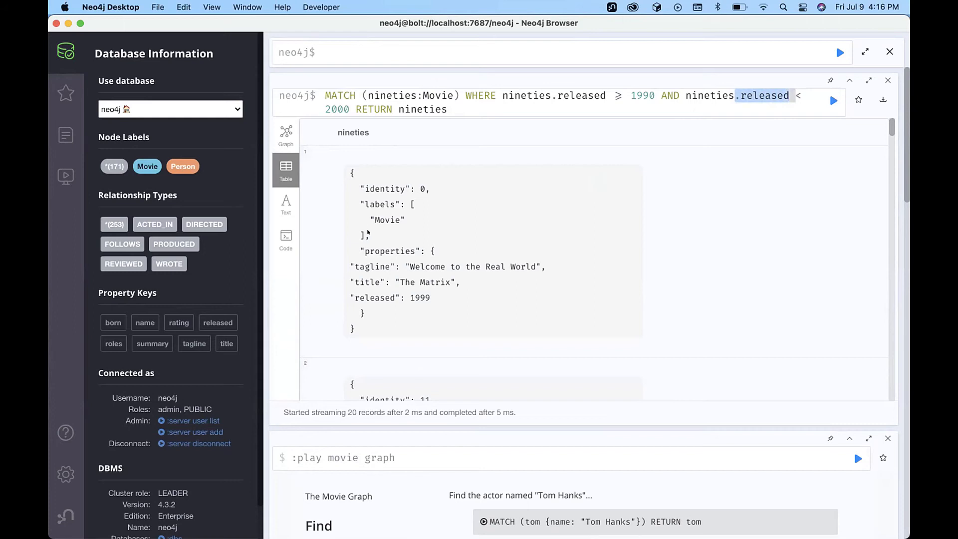
pyautogui.click(282, 130)
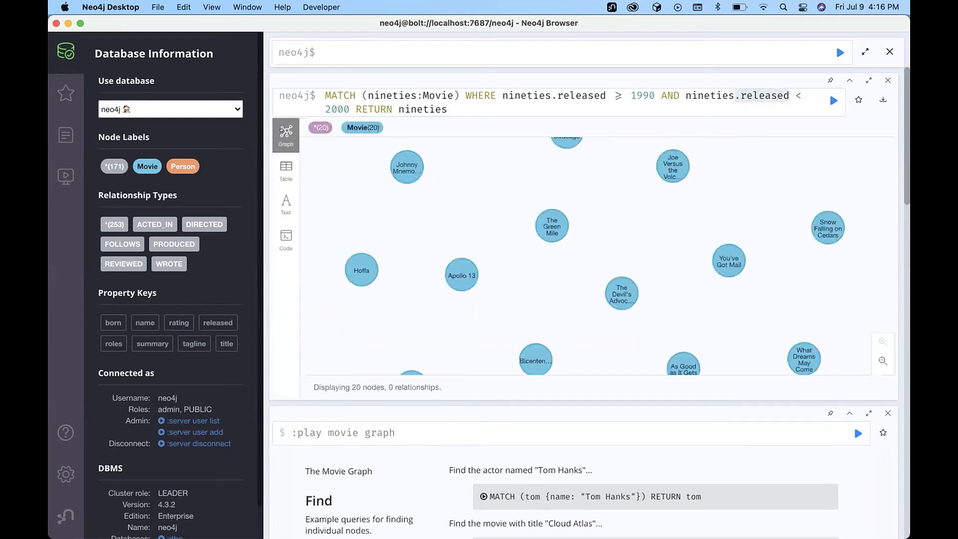
pyautogui.click(406, 167)
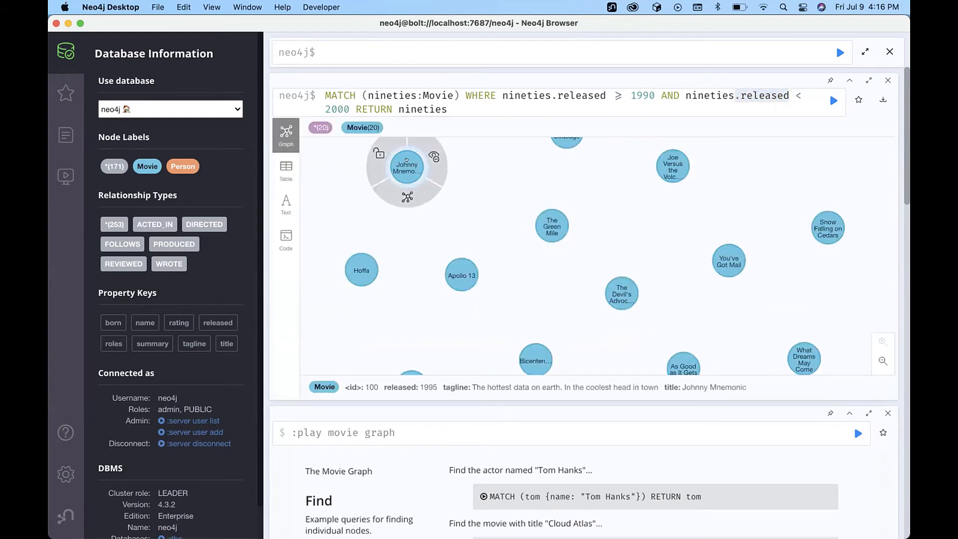
pyautogui.moveTo(406, 167); pyautogui.dragTo(484, 199)
pyautogui.moveTo(354, 214); pyautogui.dragTo(383, 217)
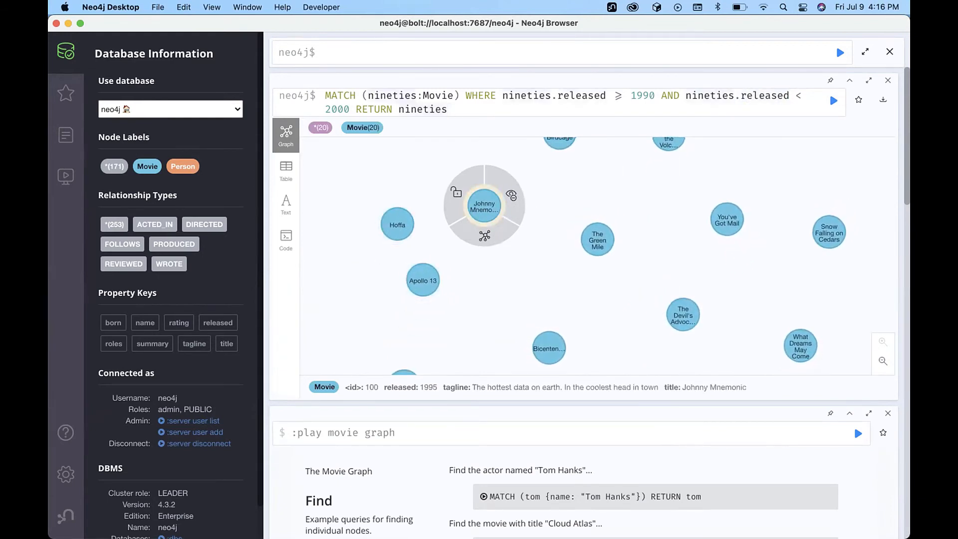
# Re-run with '.title' added back, then remove it again and re-run for whole nodes.
pyautogui.write('.title')
pyautogui.click(833, 100)
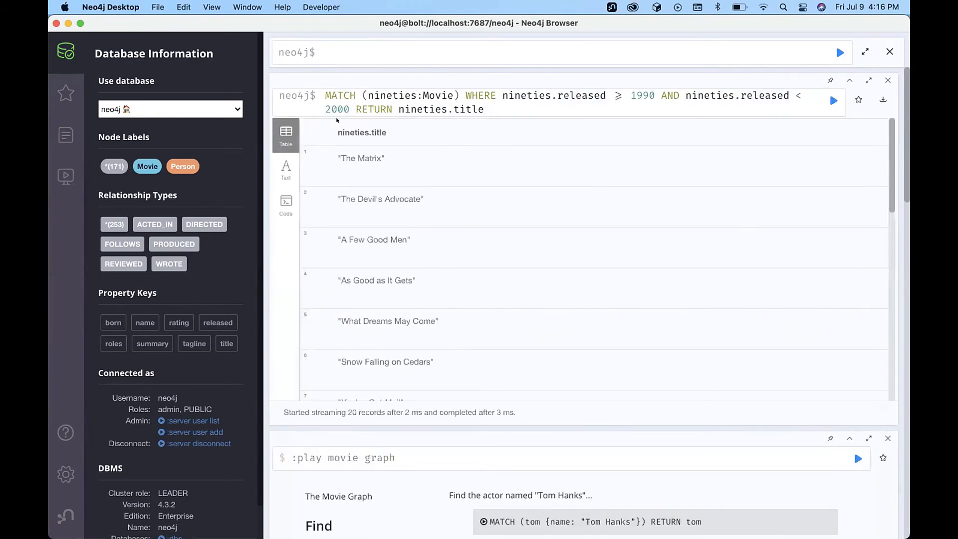
pyautogui.doubleClick(469, 109)
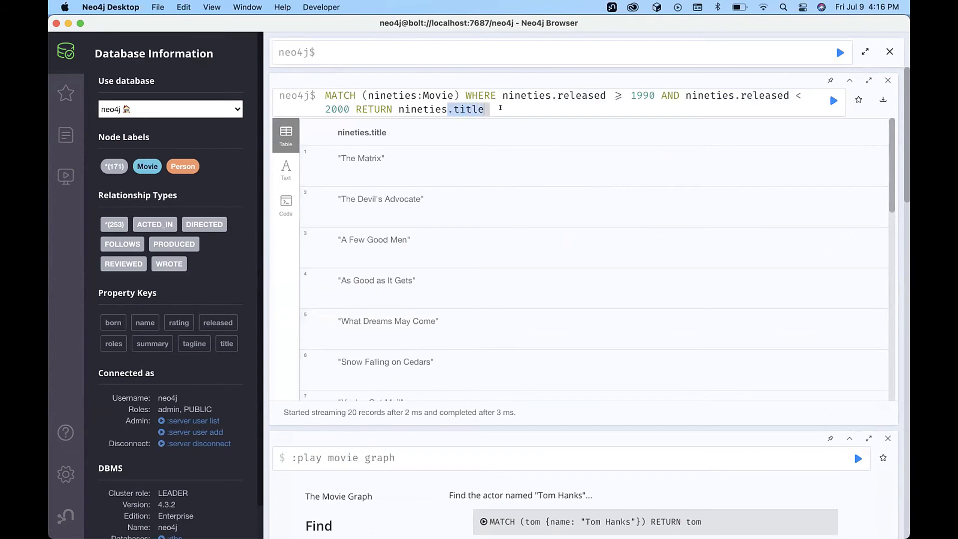
pyautogui.press('BackSpace')
pyautogui.press('BackSpace')
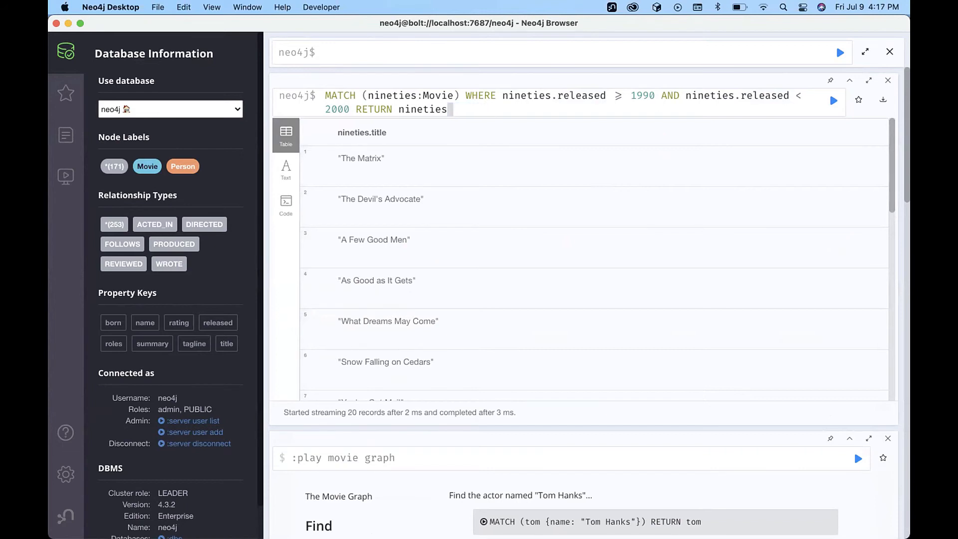
pyautogui.click(833, 100)
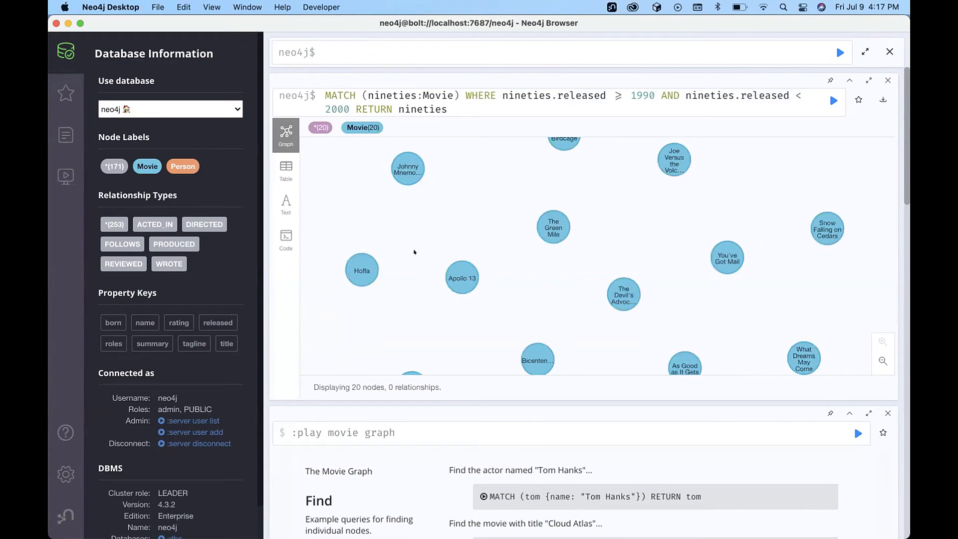
pyautogui.press('super+Tab')
# Scroll the Canvas page to step 11, call db.schema.visualization(), then return to Neo4j Desktop.
pyautogui.scroll(-5, 529, 272)
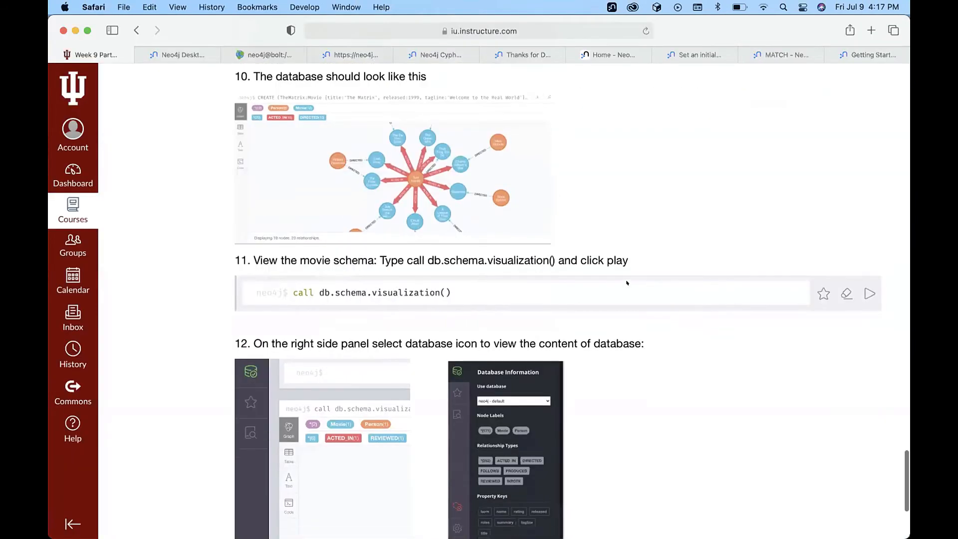
pyautogui.scroll(-2, 530, 272)
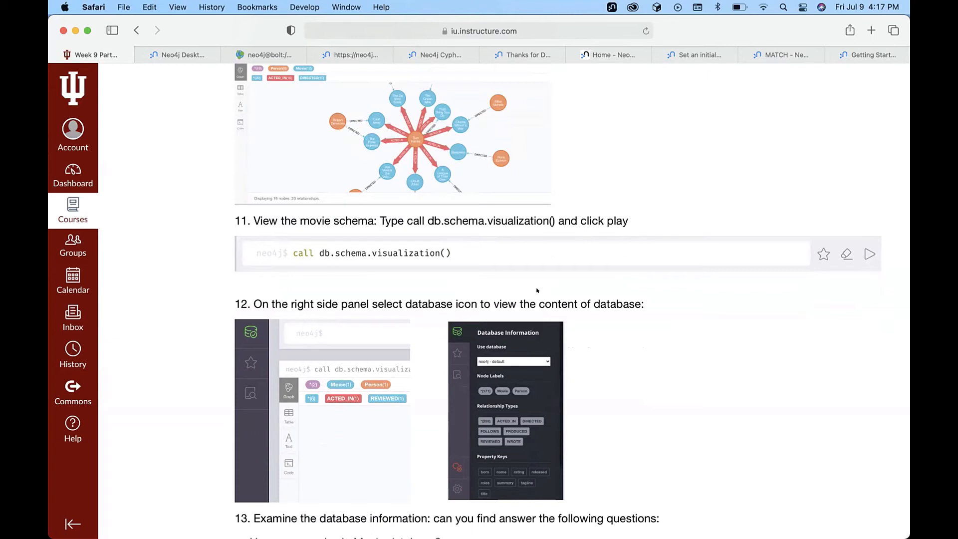
pyautogui.press('super+Tab')
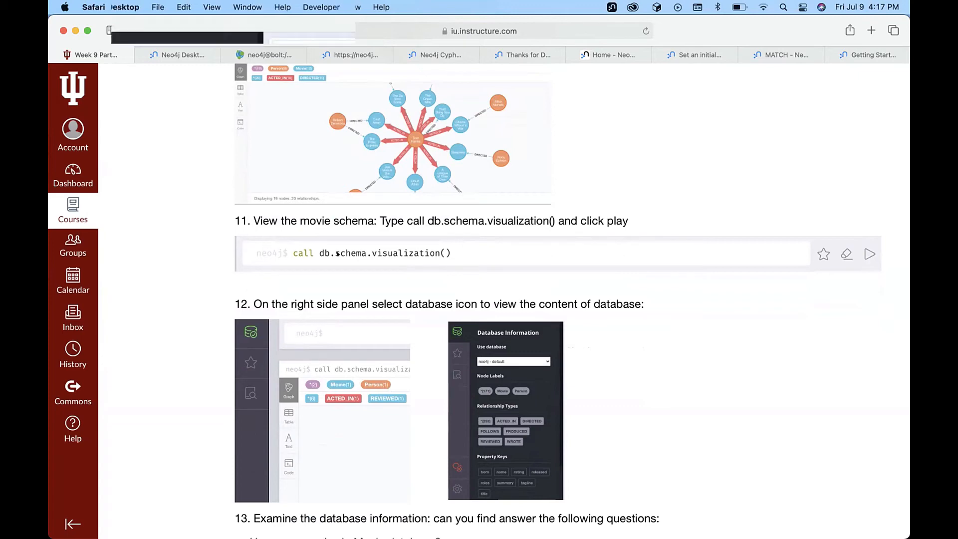
# Type call db.schema.visualization() in the top editor, checking the course page, and run it.
pyautogui.click(337, 41)
pyautogui.write('call')
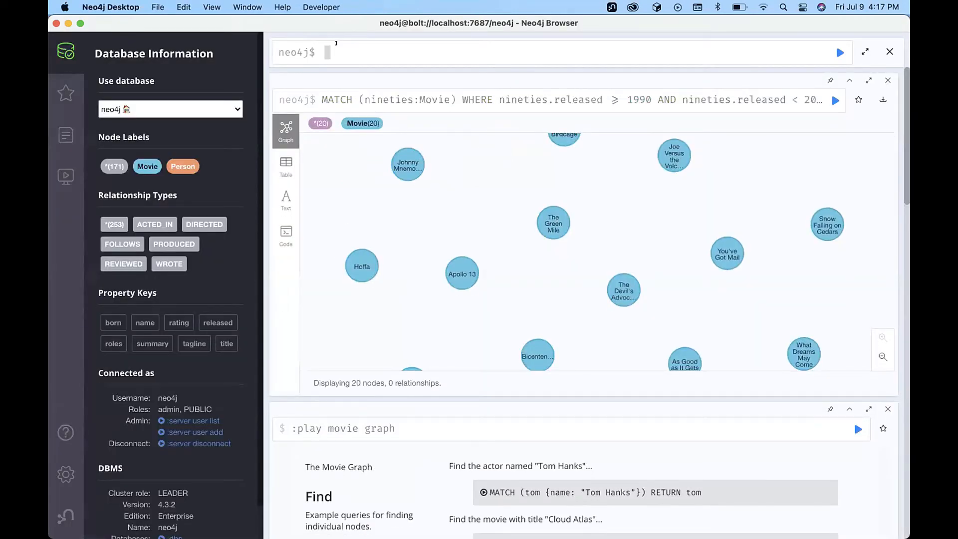
pyautogui.press('super+Tab')
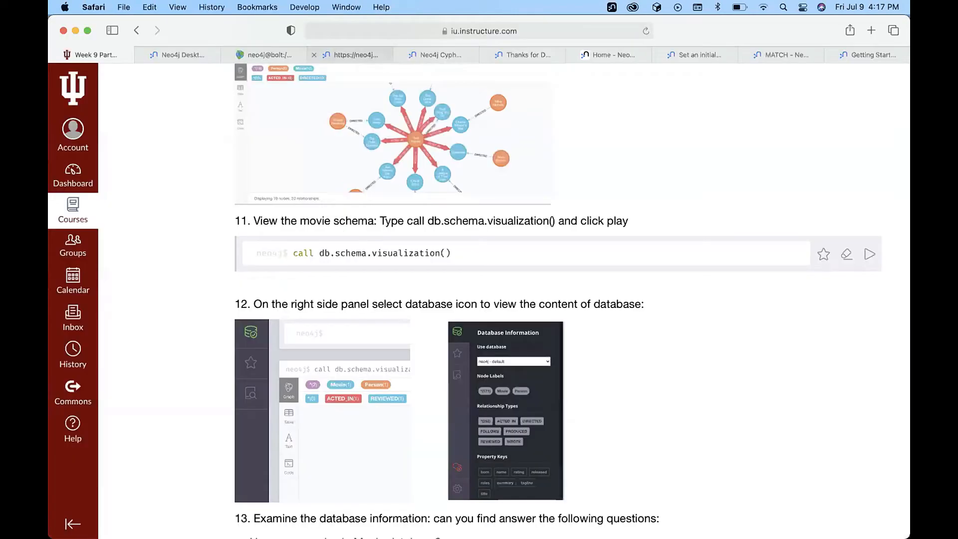
pyautogui.press('super+Tab')
pyautogui.write('d')
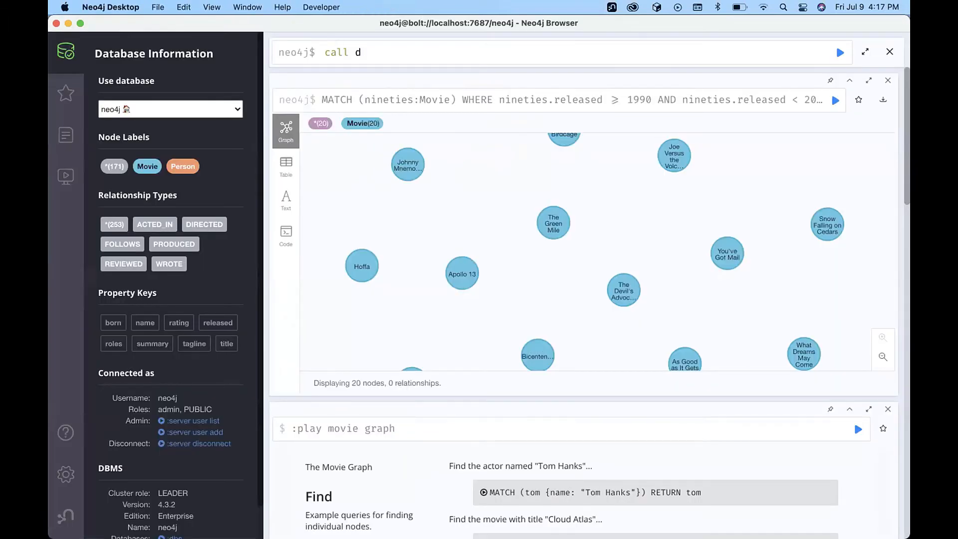
pyautogui.write('b.mo')
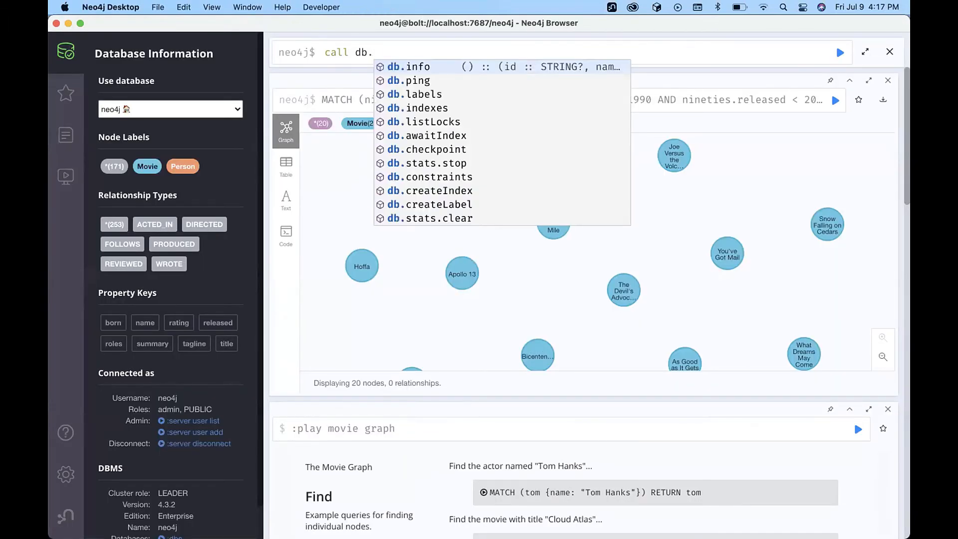
pyautogui.press('BackSpace')
pyautogui.press('BackSpace')
pyautogui.press('super+Tab')
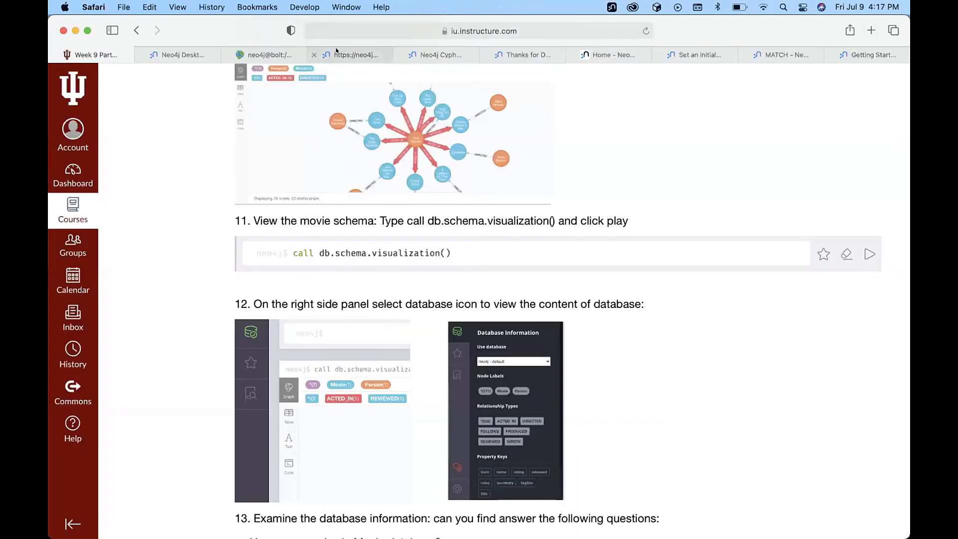
pyautogui.press('super+Tab')
pyautogui.write('sch')
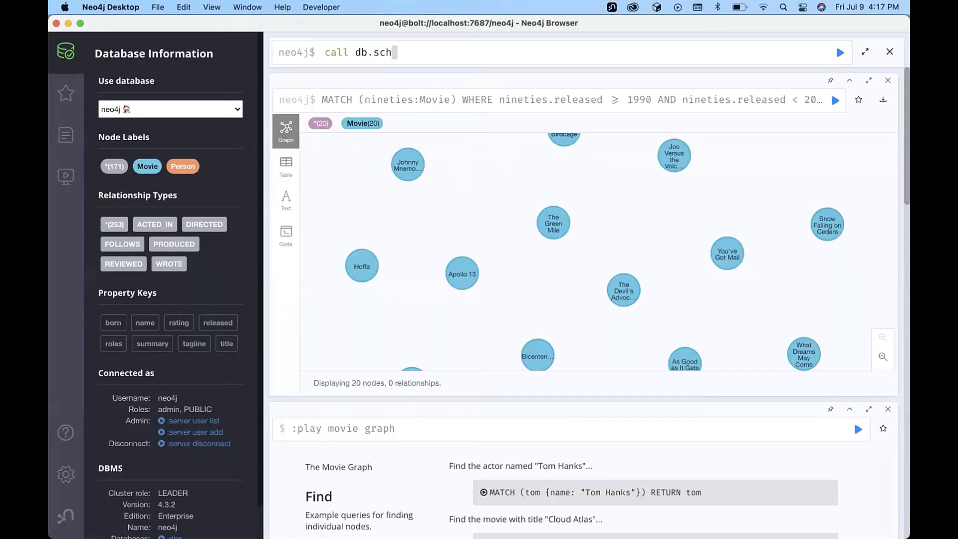
pyautogui.write('ema.')
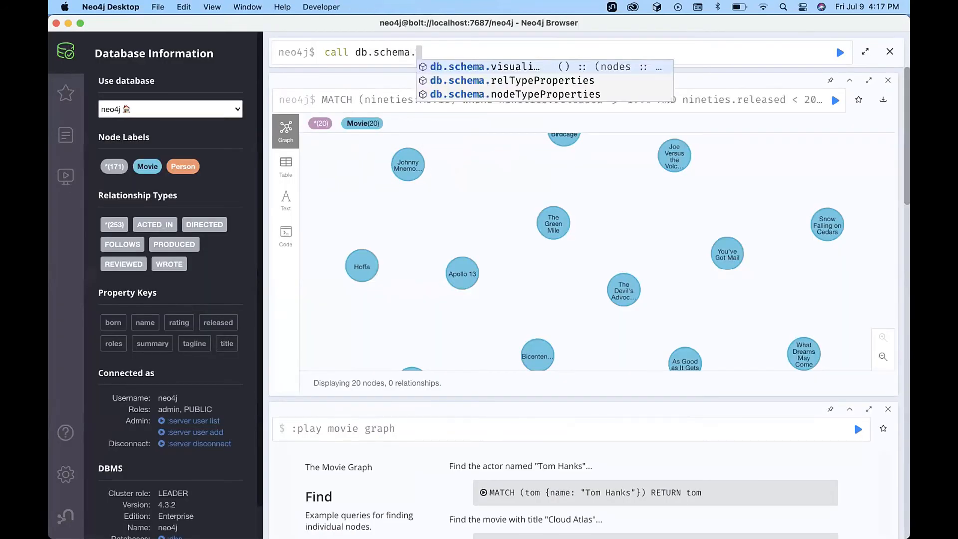
pyautogui.write('visua')
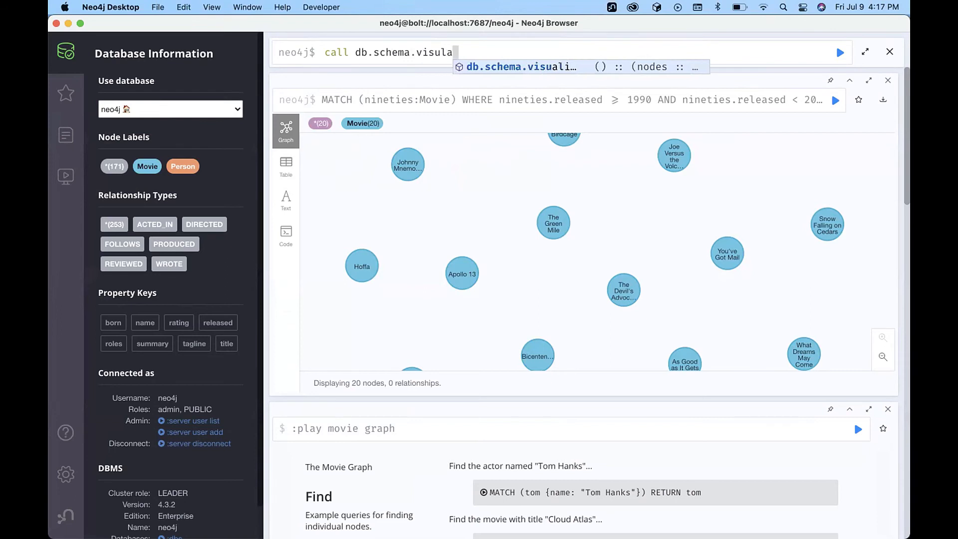
pyautogui.write('lization()')
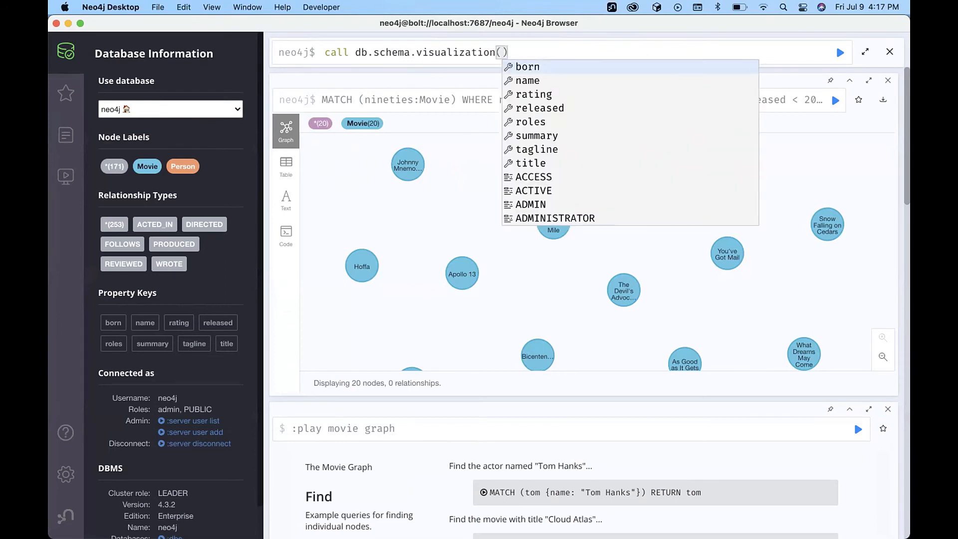
pyautogui.click(837, 48)
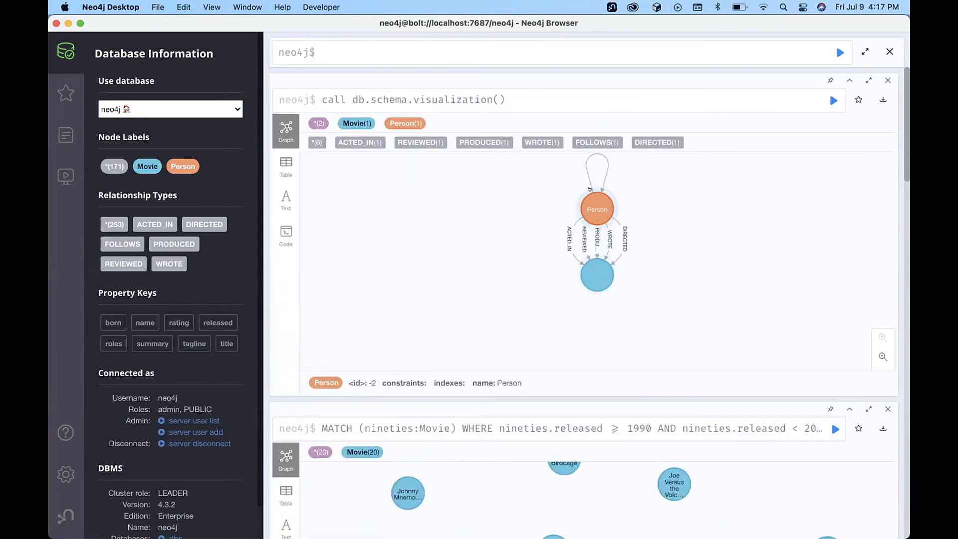
# Arrange the schema with Person on the left, level with Movie on the right.
pyautogui.moveTo(594, 205); pyautogui.dragTo(466, 224)
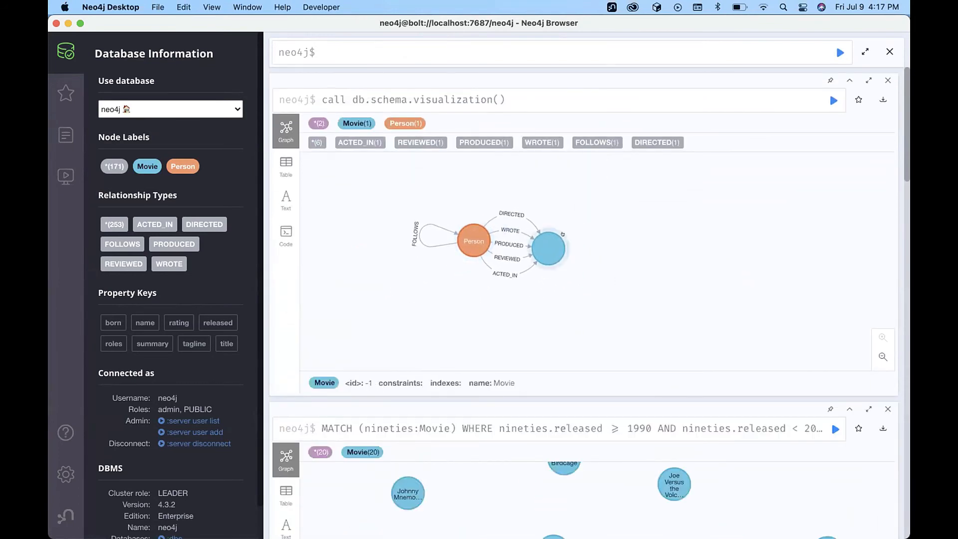
pyautogui.moveTo(541, 241); pyautogui.dragTo(675, 239)
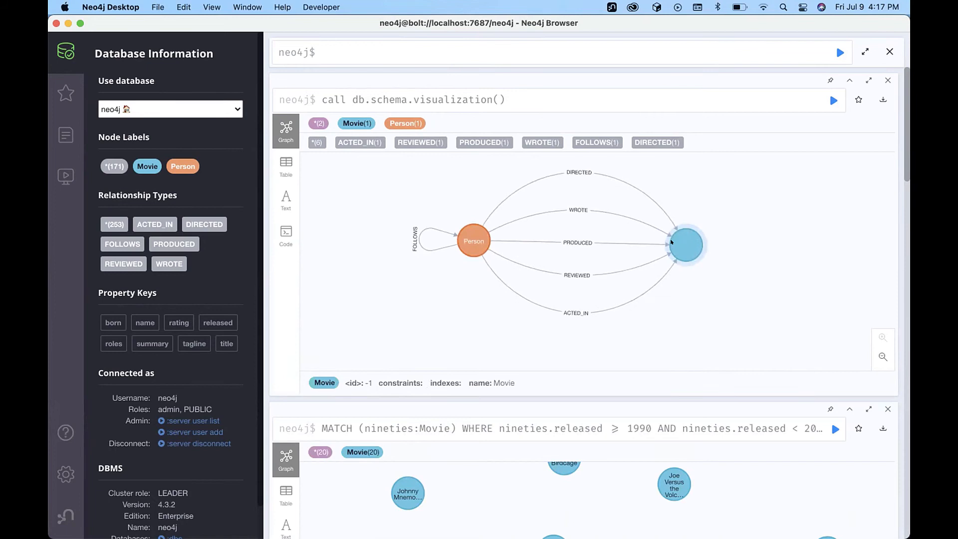
pyautogui.moveTo(463, 239); pyautogui.dragTo(463, 244)
pyautogui.click(463, 245)
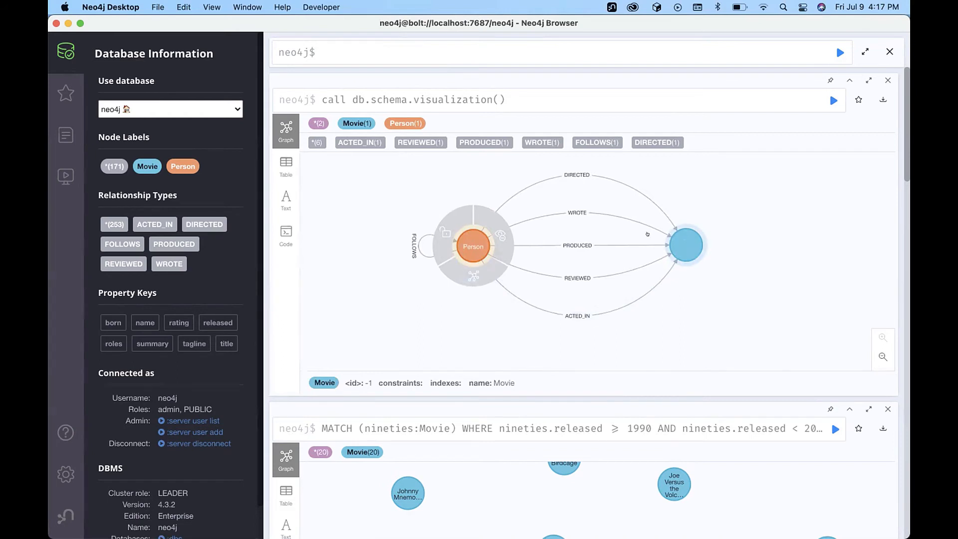
# Caption the Movie node with its name property from the Movie style settings.
pyautogui.click(348, 123)
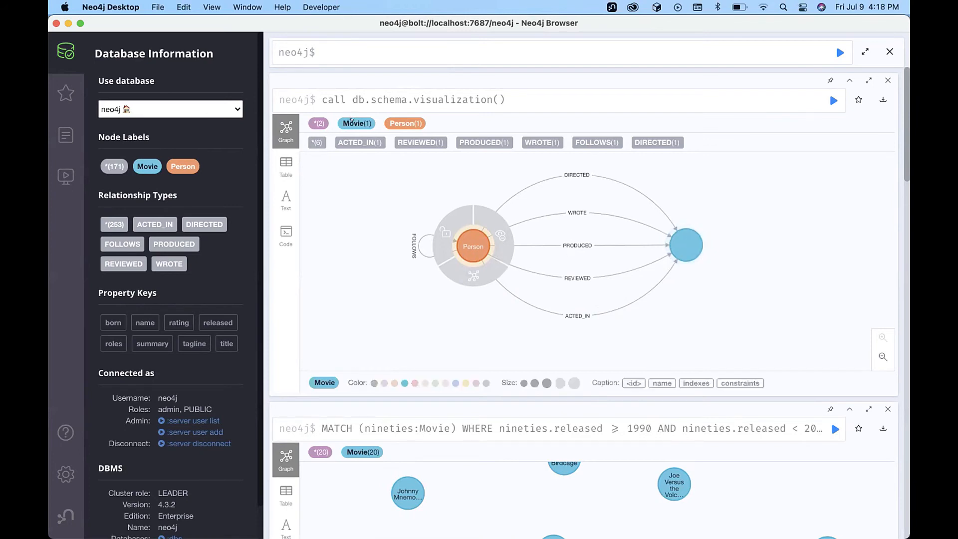
pyautogui.click(658, 382)
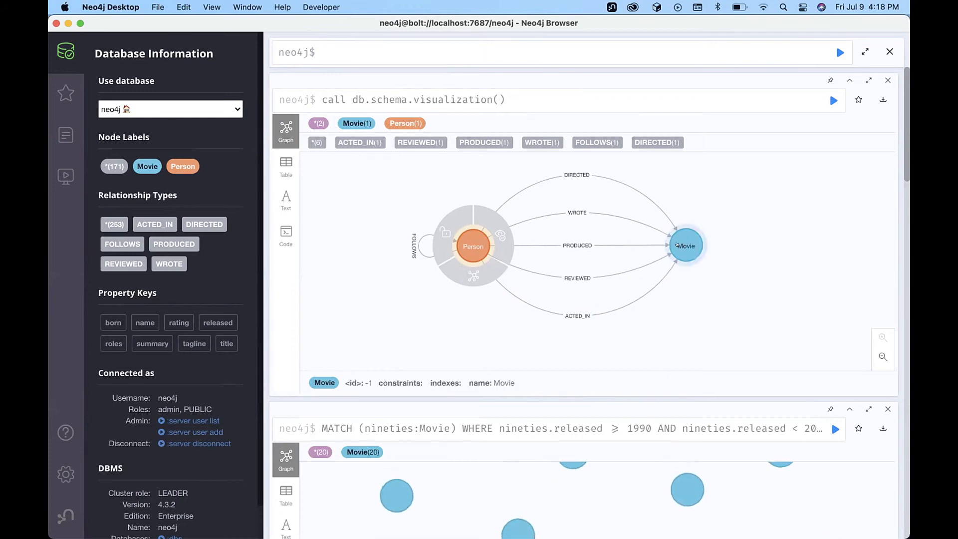
pyautogui.click(739, 252)
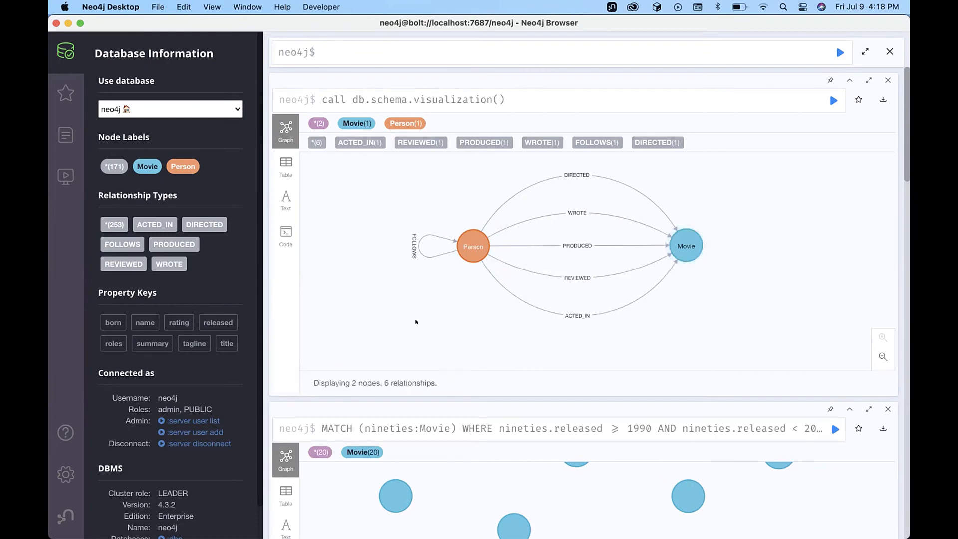
pyautogui.press('super+Tab')
# Scroll the course page to step 13's node and relationship count questions, then return to Neo4j.
pyautogui.scroll(-5, 635, 387)
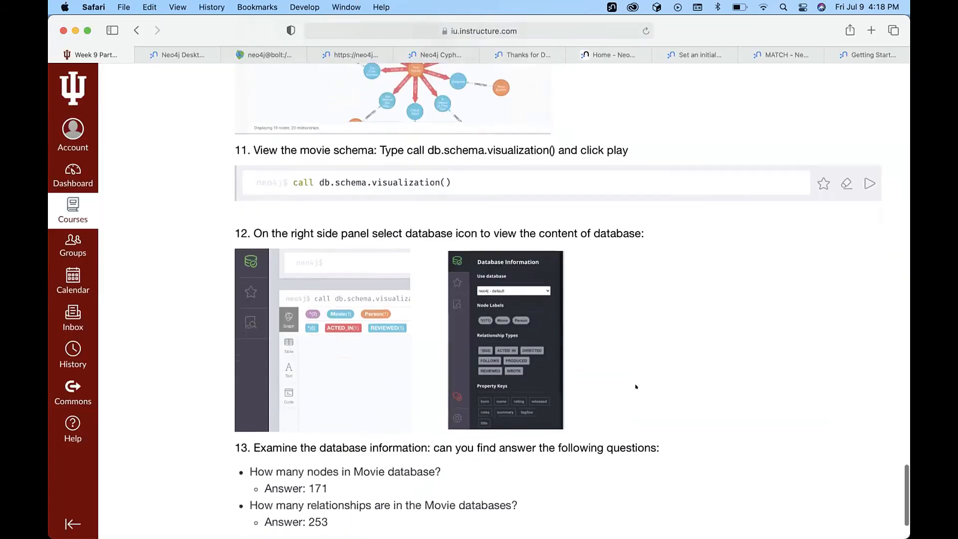
pyautogui.press('super+Tab')
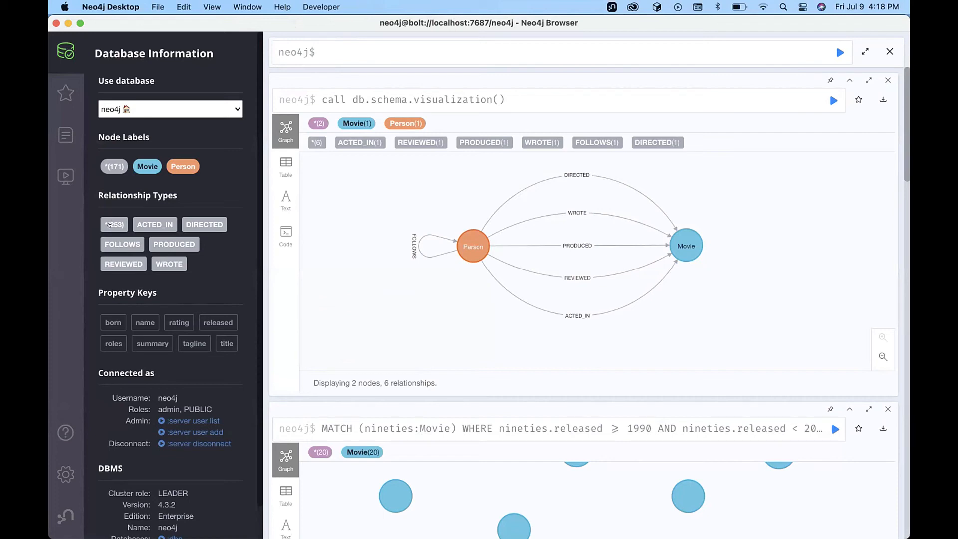
# Review the Database Information totals of 171 nodes and 253 relationships, then scroll the Canvas page.
pyautogui.moveTo(529, 532)
pyautogui.scroll(-2, 150, 329)
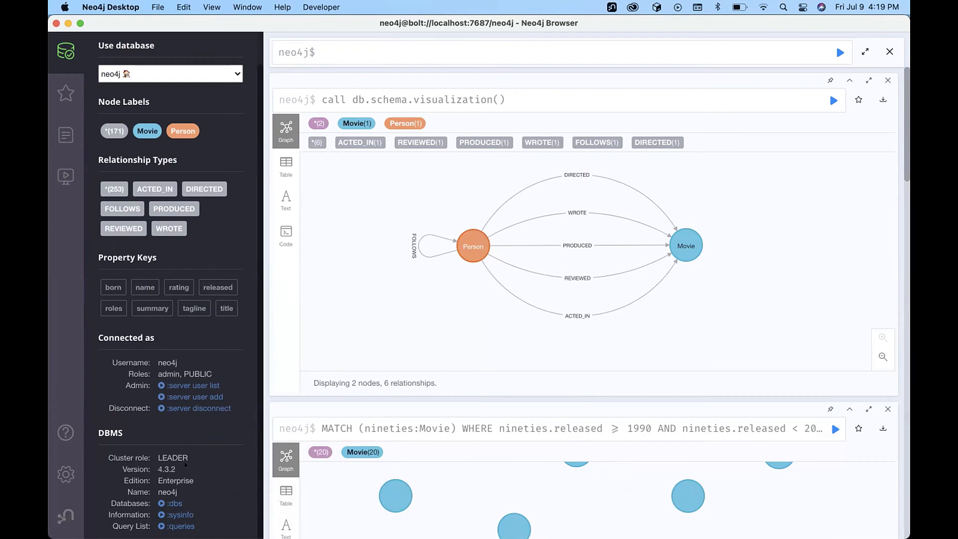
pyautogui.scroll(2, 185, 464)
pyautogui.scroll(-2, 184, 465)
pyautogui.scroll(2, 184, 464)
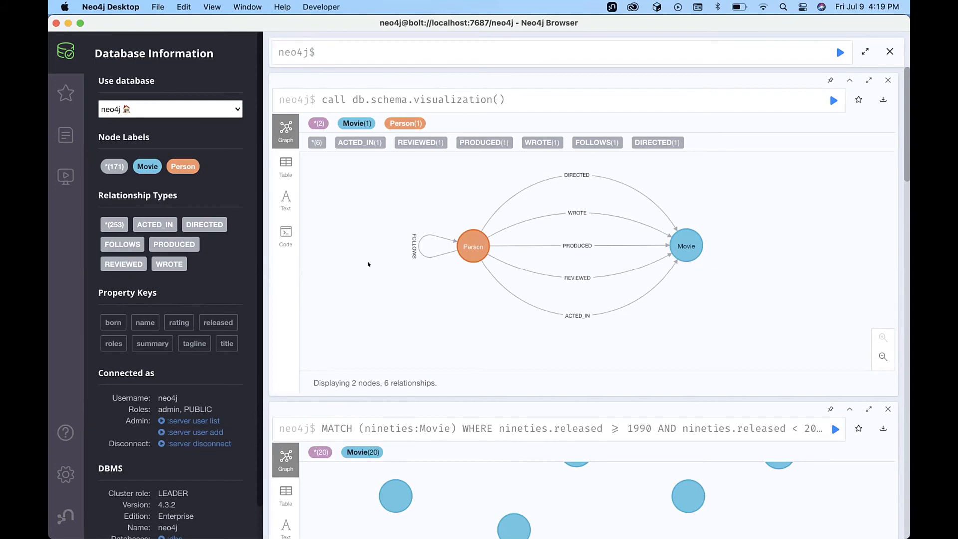
pyautogui.press('super+Tab')
pyautogui.scroll(-2, 616, 330)
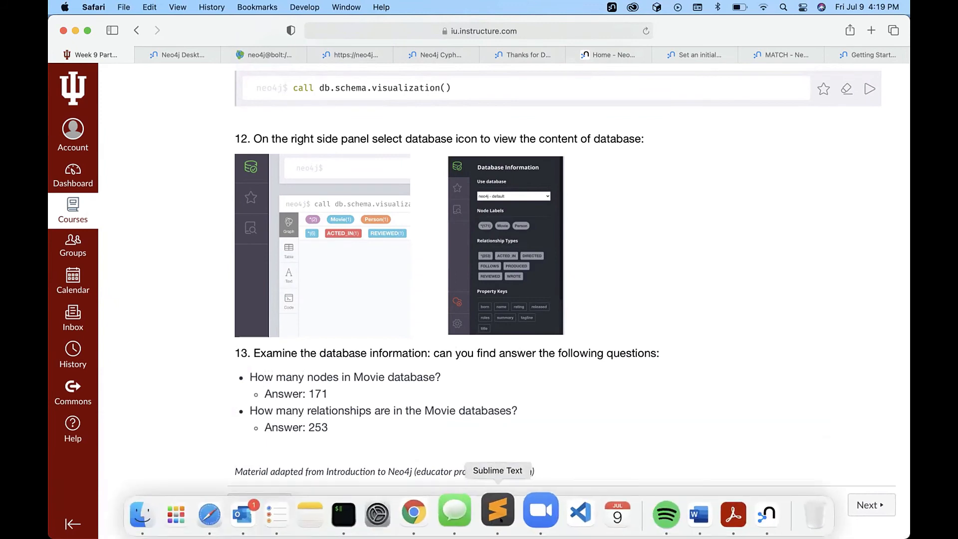
# Switch to Zoom from the Dock, then bring Neo4j Desktop back to the front.
pyautogui.click(528, 514)
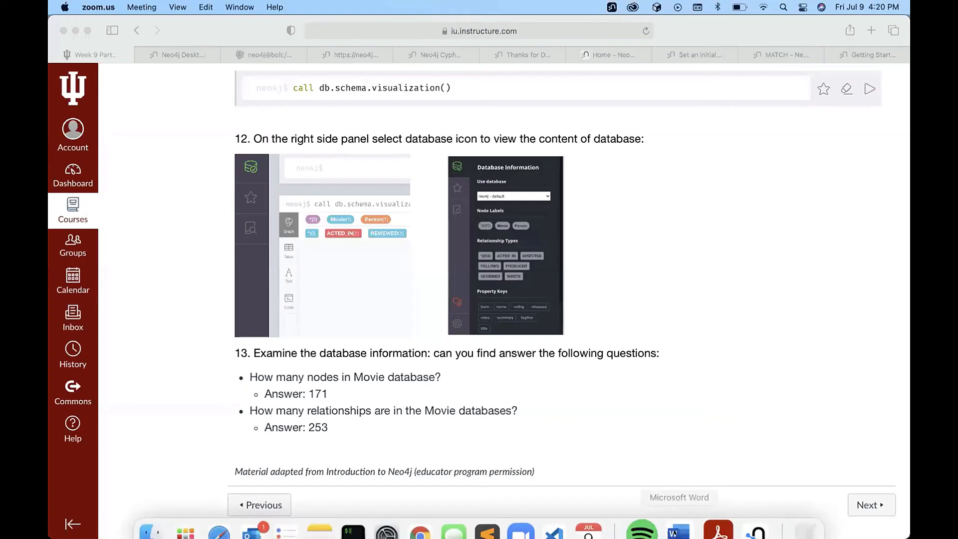
pyautogui.click(744, 509)
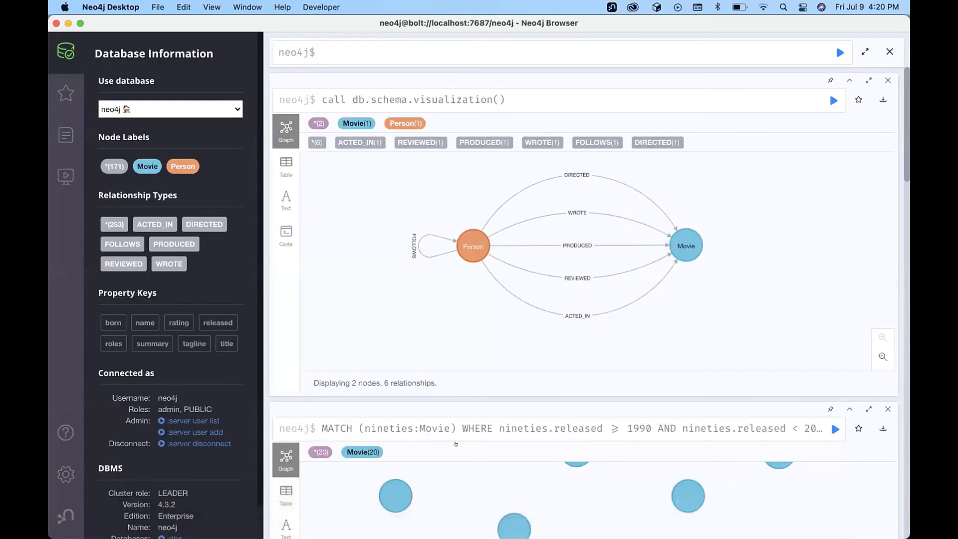
# List 25 Movie nodes from the sidebar's Movie label and caption them by title.
pyautogui.click(141, 166)
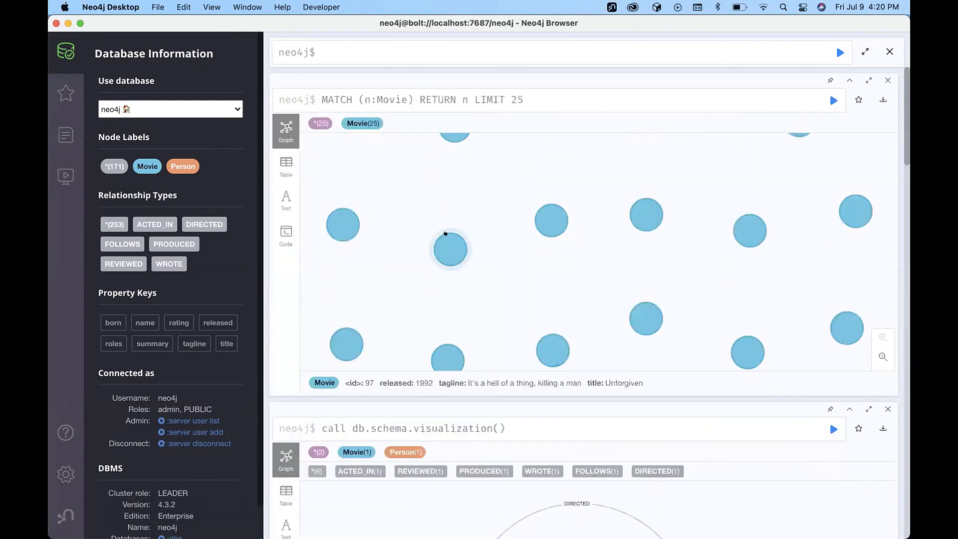
pyautogui.click(359, 123)
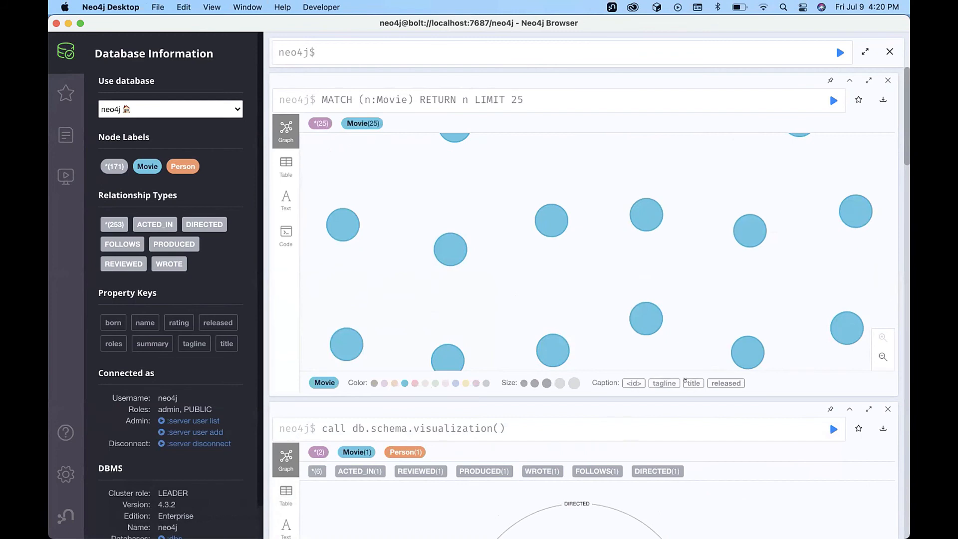
pyautogui.click(692, 382)
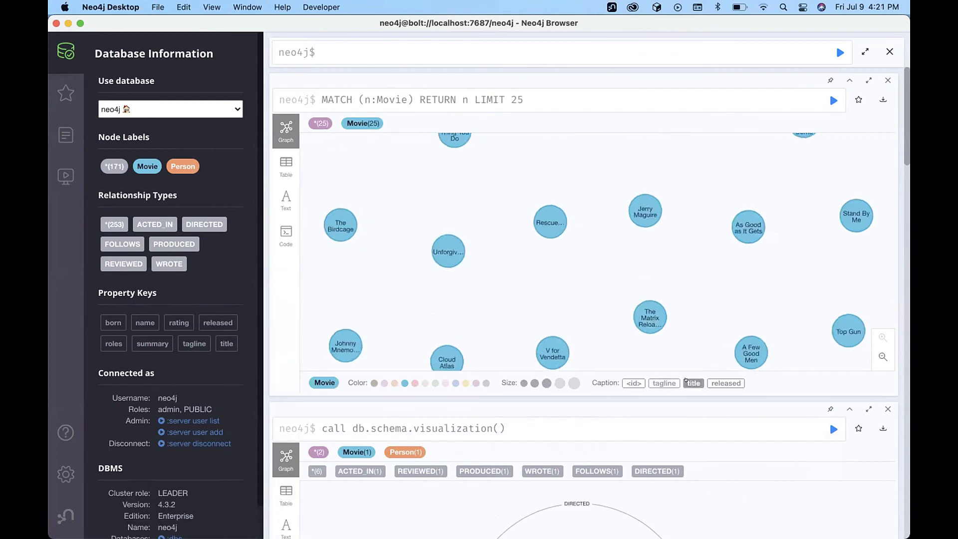
# Expand Unforgiven to reveal its connected people, arrange them, then view the records as a table.
pyautogui.click(446, 246)
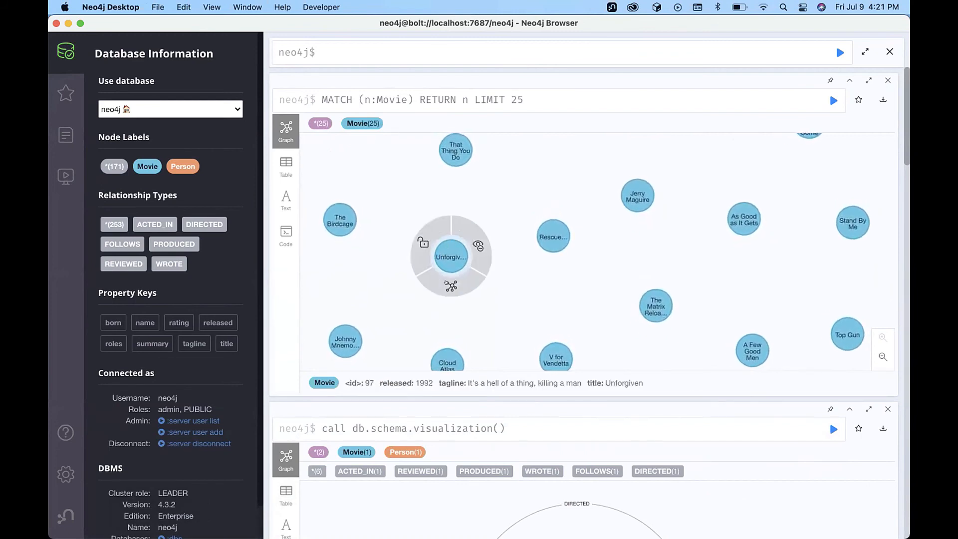
pyautogui.moveTo(450, 259); pyautogui.dragTo(423, 182)
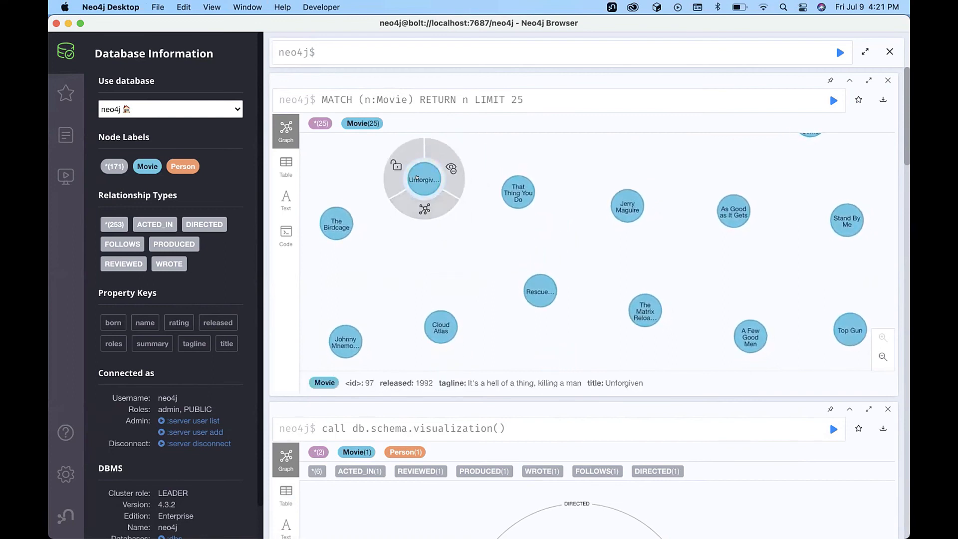
pyautogui.click(424, 209)
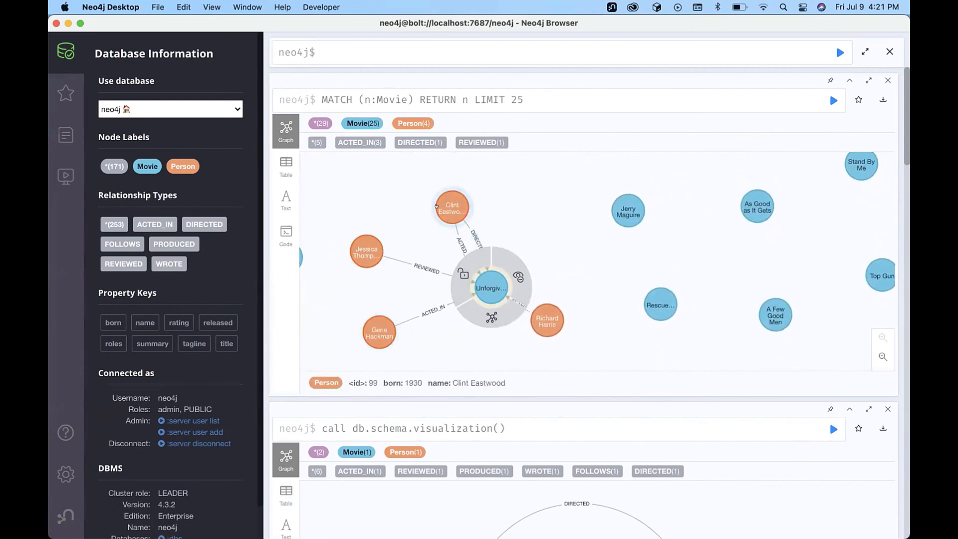
pyautogui.moveTo(448, 206); pyautogui.dragTo(379, 196)
pyautogui.moveTo(554, 284); pyautogui.dragTo(559, 176)
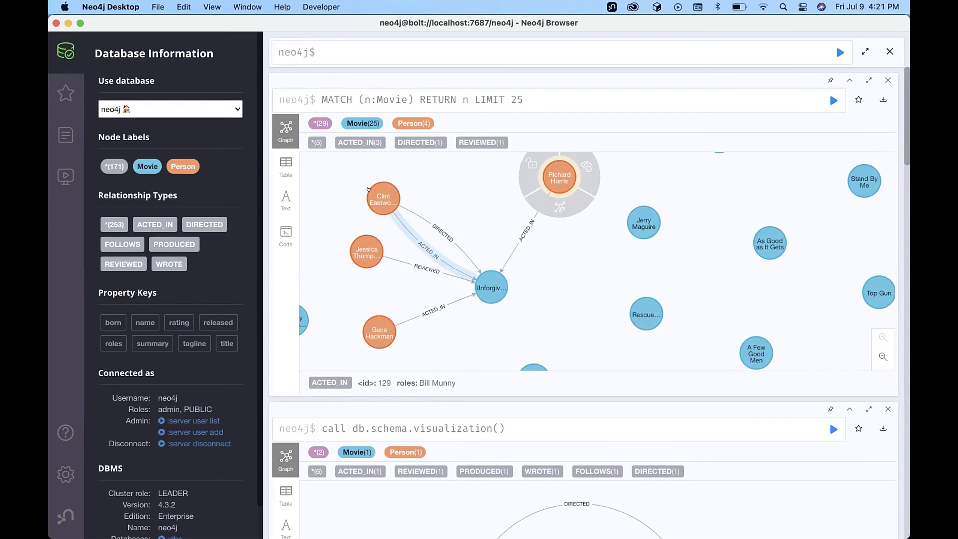
pyautogui.click(282, 165)
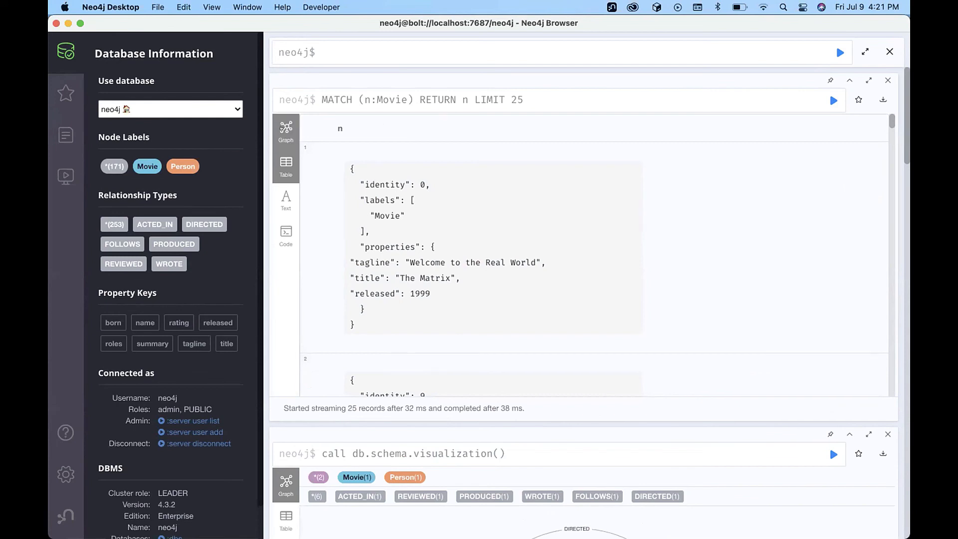
# Switch the Movie results back to graph view and nudge a Person node beside Unforgiven.
pyautogui.click(275, 129)
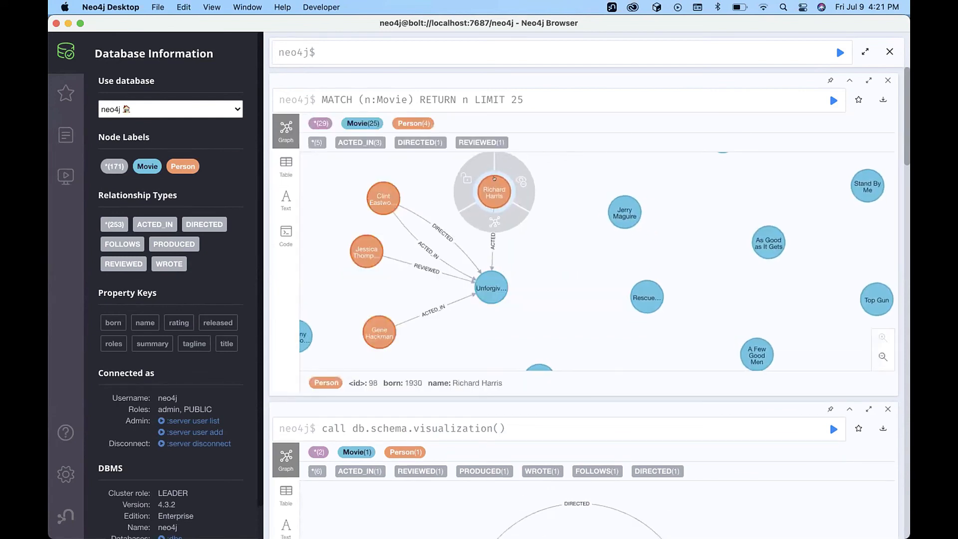
pyautogui.click(539, 185)
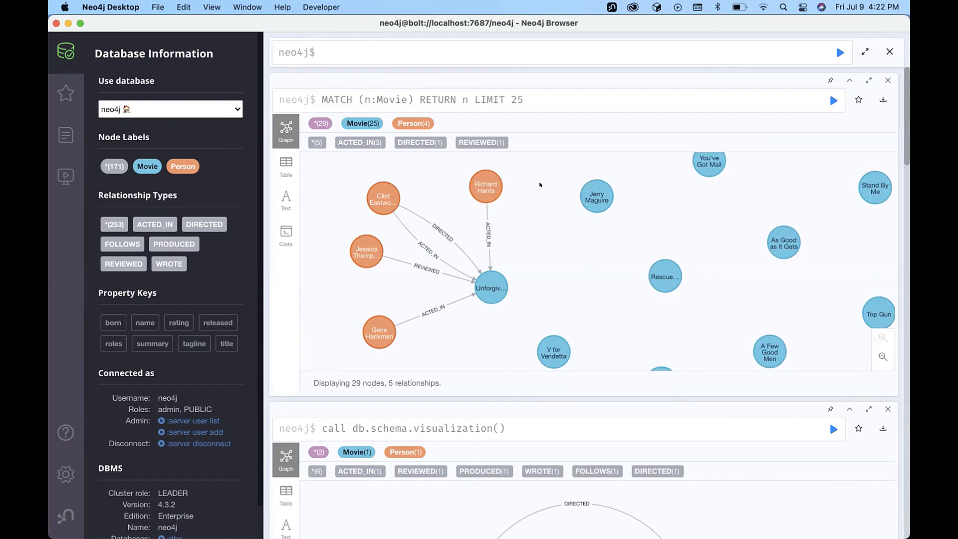
pyautogui.click(475, 180)
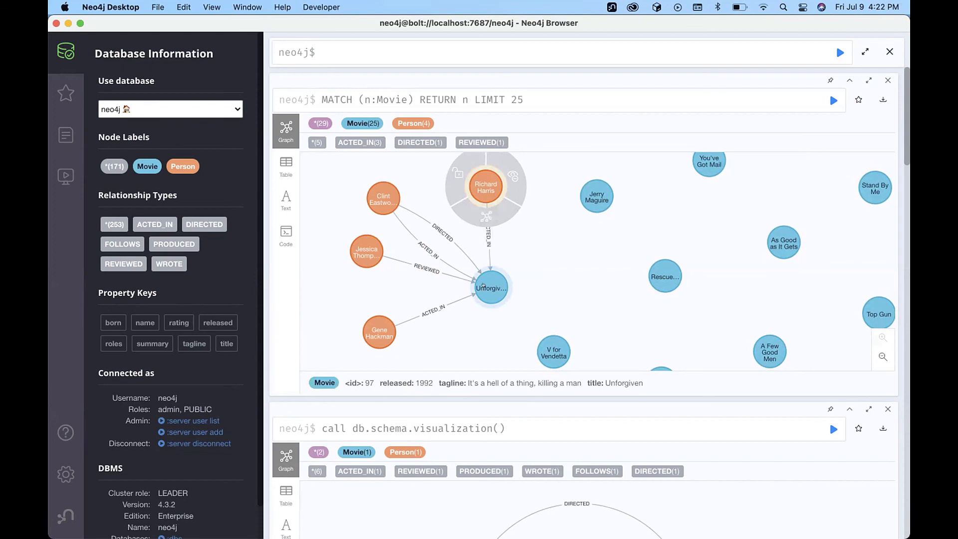
pyautogui.click(549, 242)
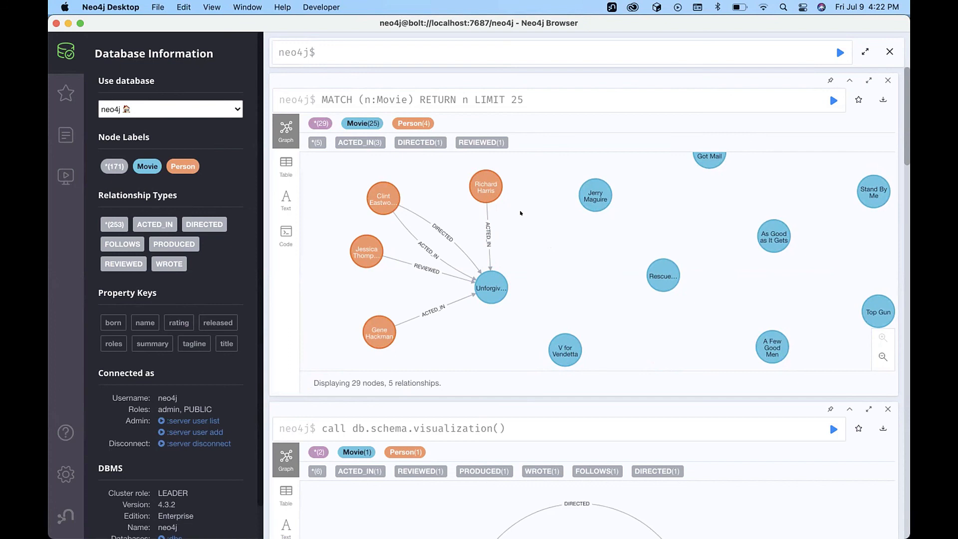
pyautogui.moveTo(486, 186); pyautogui.dragTo(458, 174)
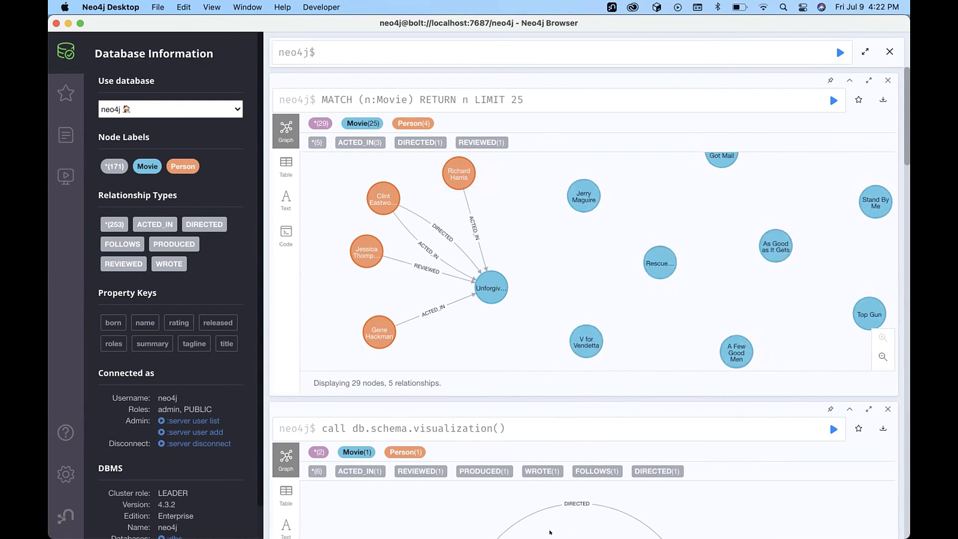
pyautogui.moveTo(550, 532)
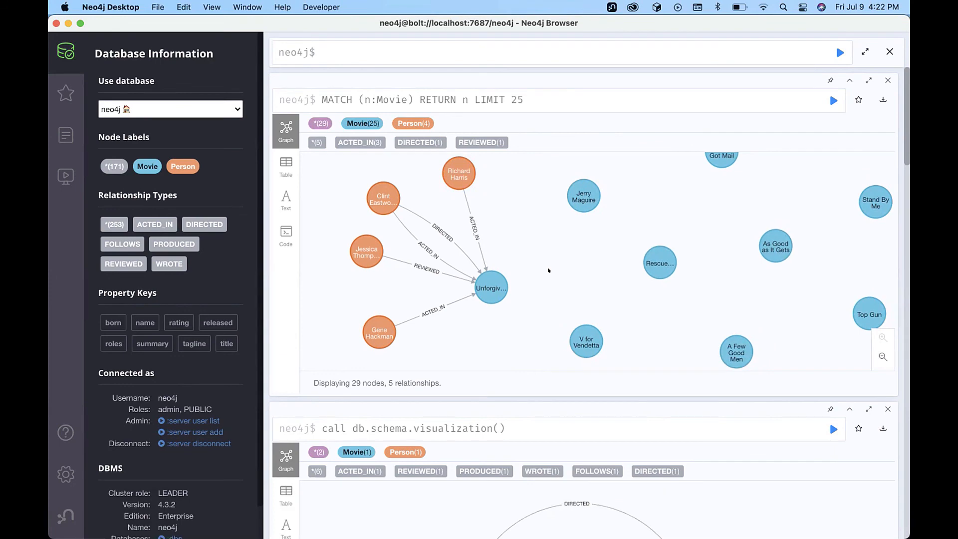